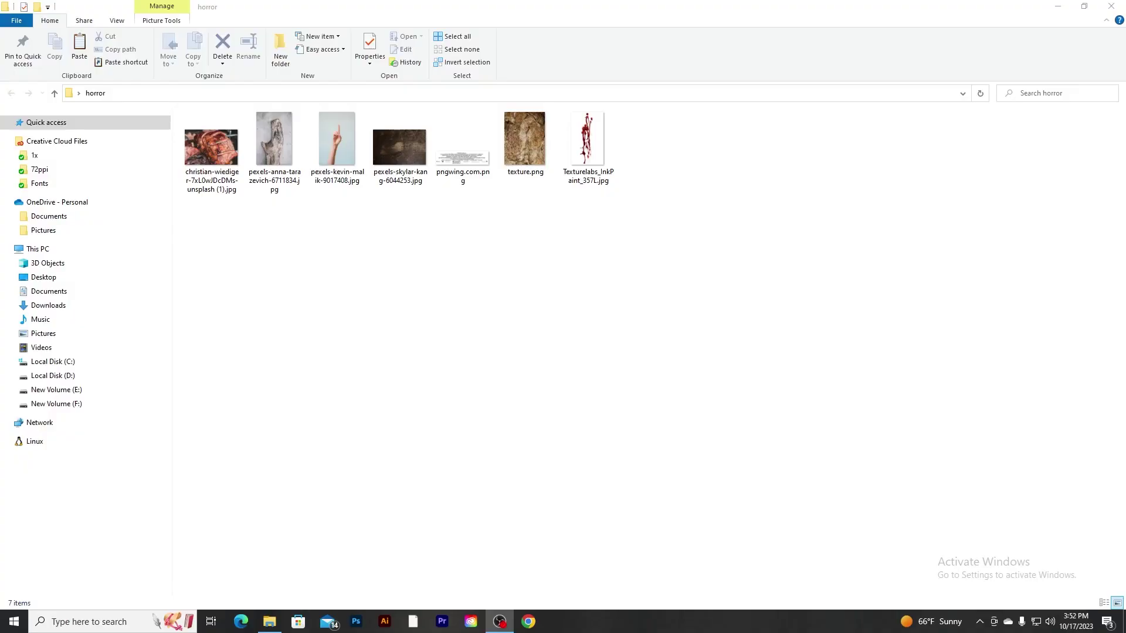
Preview the reference images one by one, then close the preview and return to the folder.
double_click(227, 152)
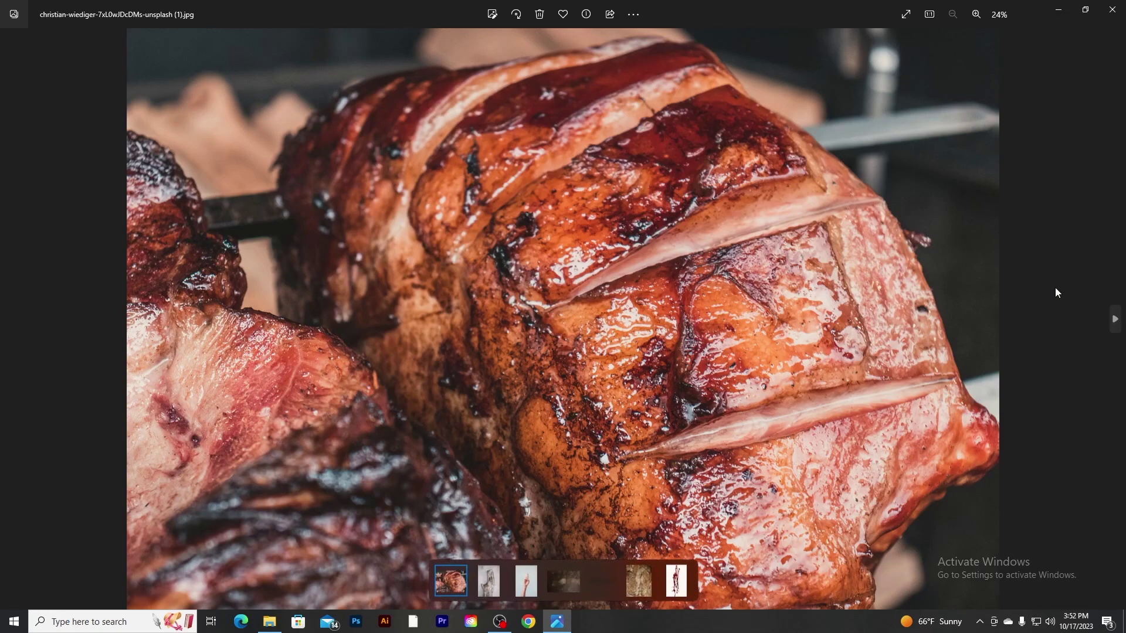
click(1116, 320)
click(1116, 320)
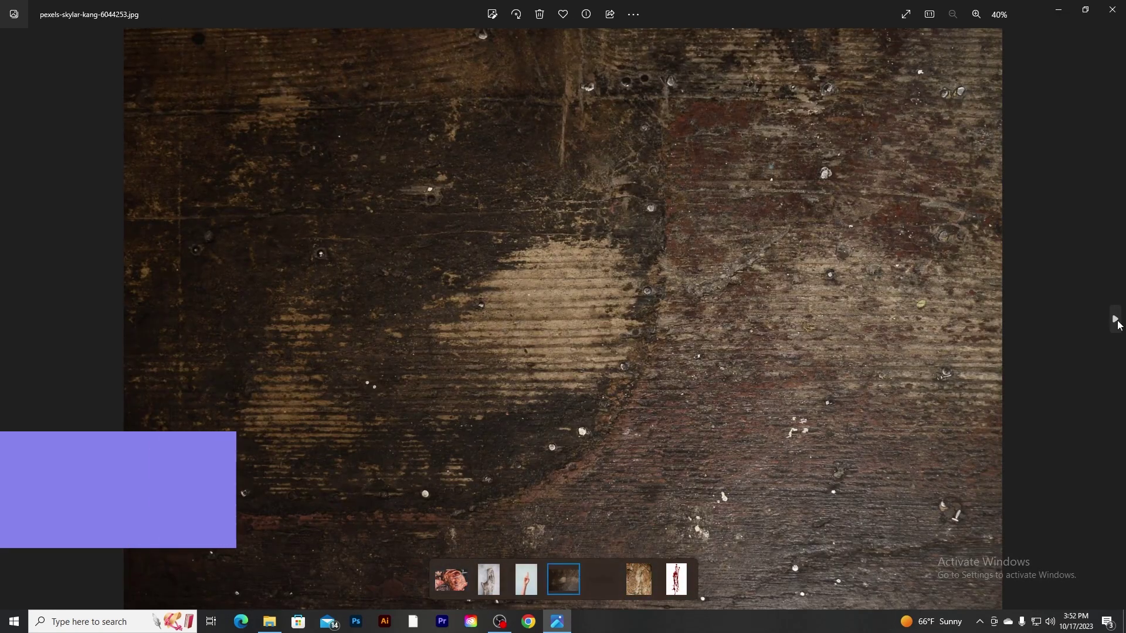
click(1116, 321)
click(1116, 320)
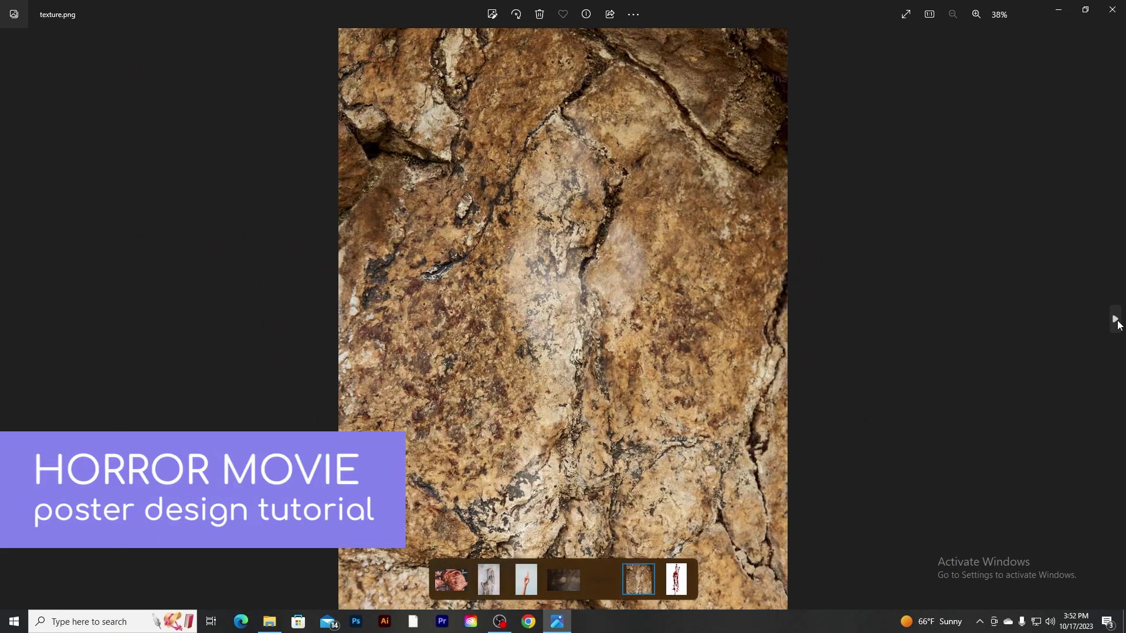
click(1113, 10)
right_click(344, 271)
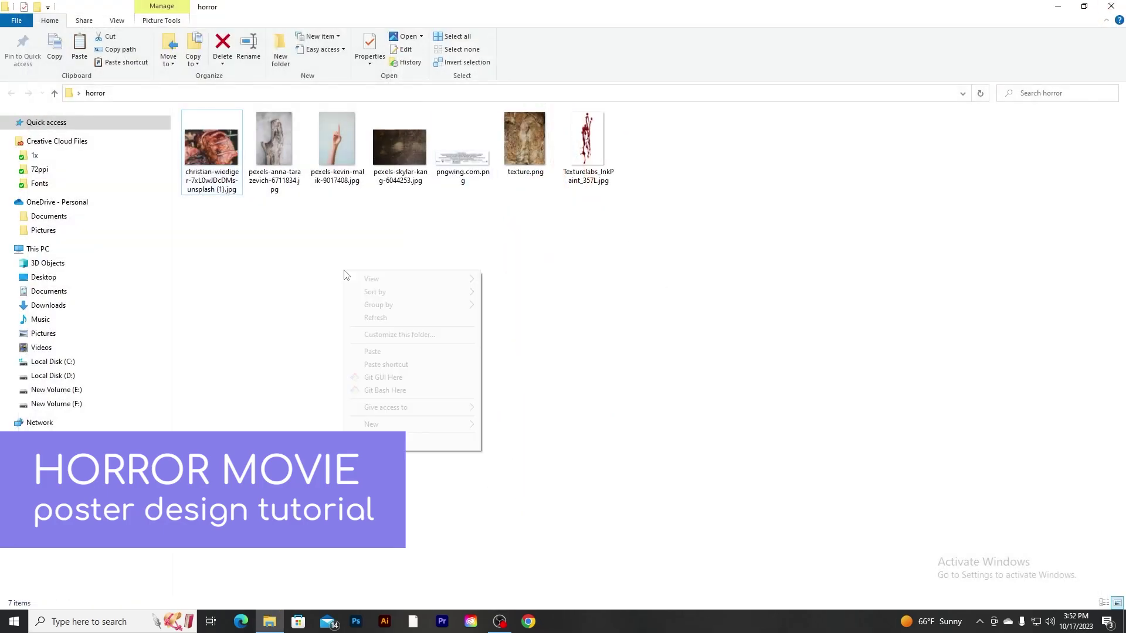
click(364, 437)
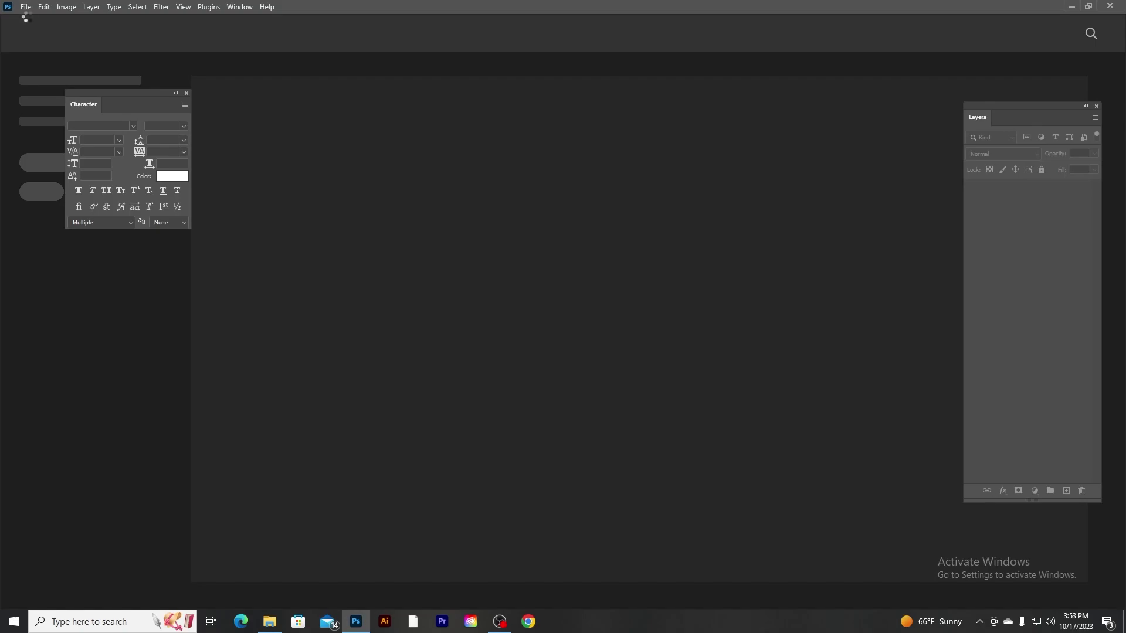
Create a 2500 × 4000 px, 300 ppi document named 'horror movie poster design'.
click(26, 6)
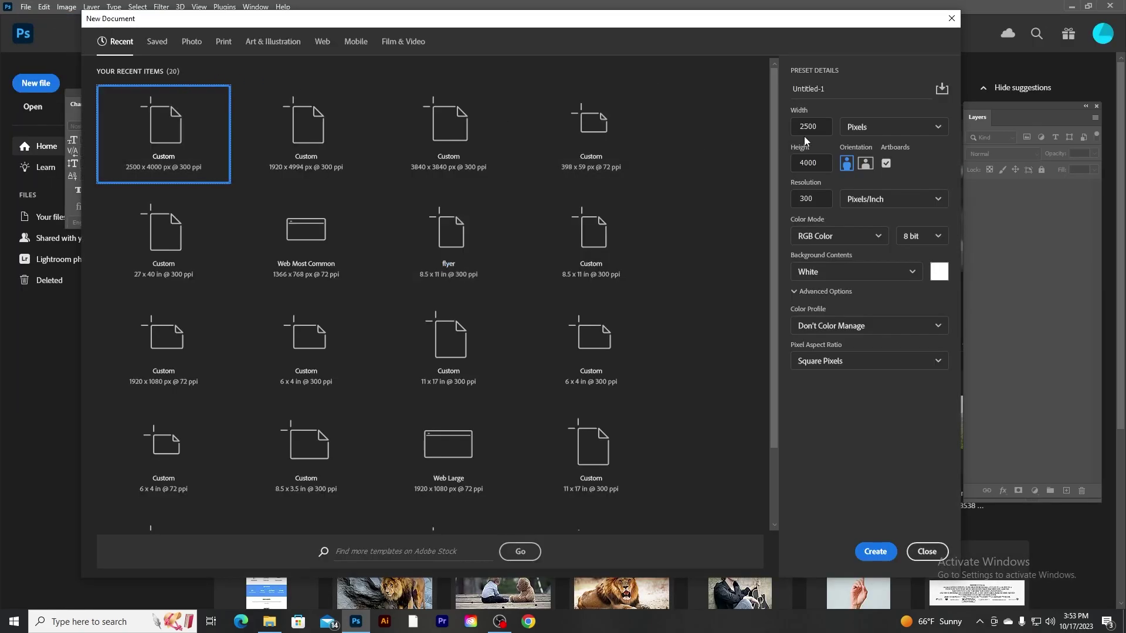
click(837, 91)
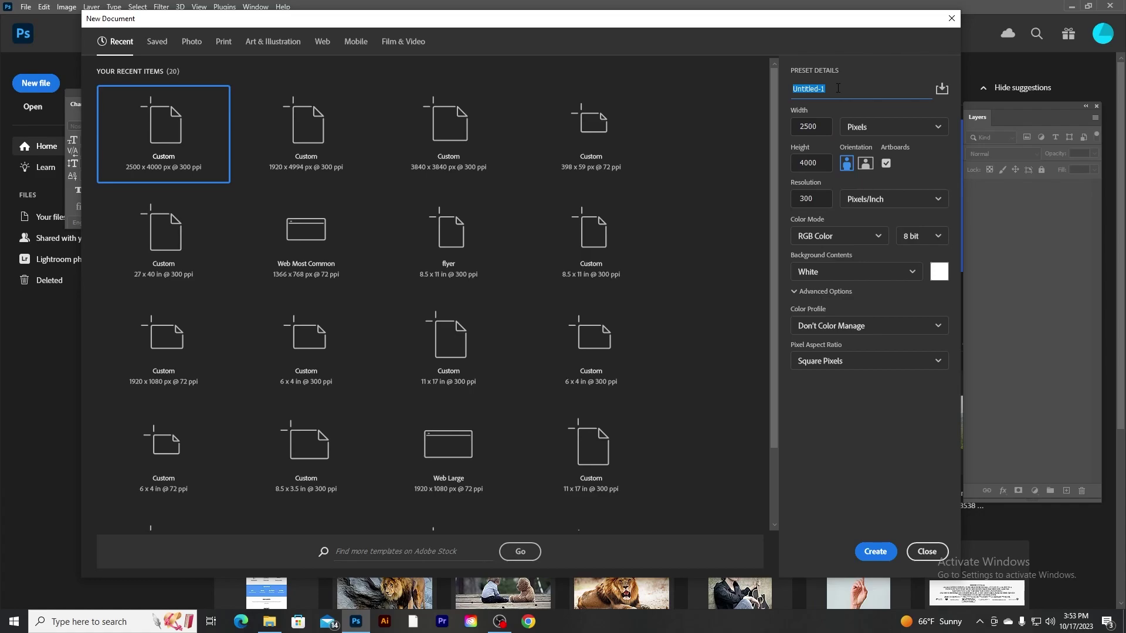
text(horror movie poster des)
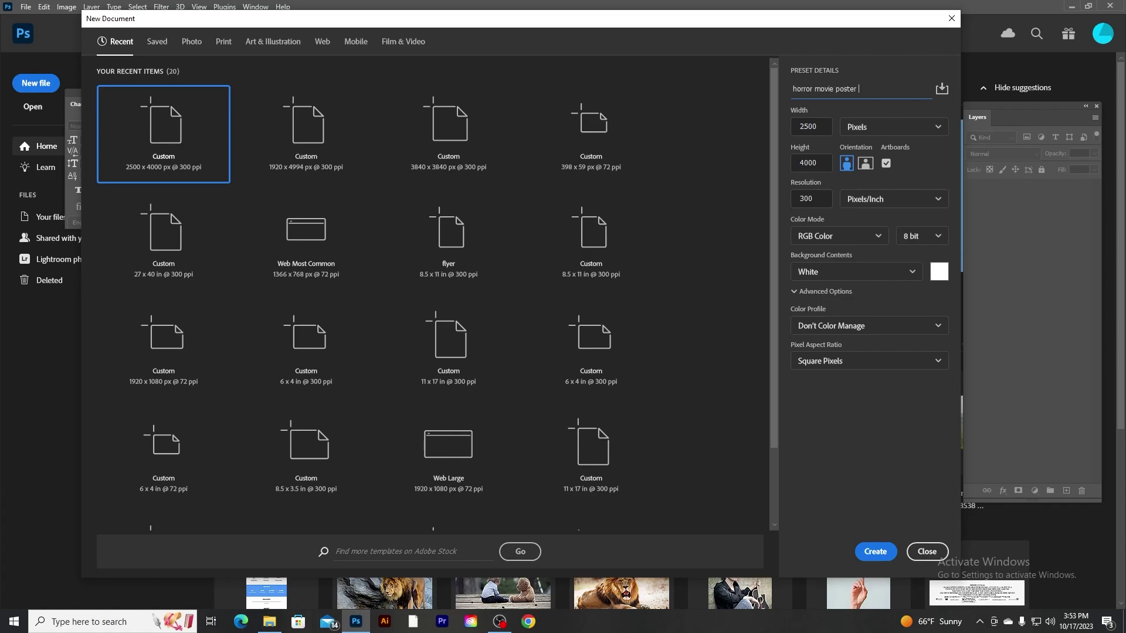
text(ign)
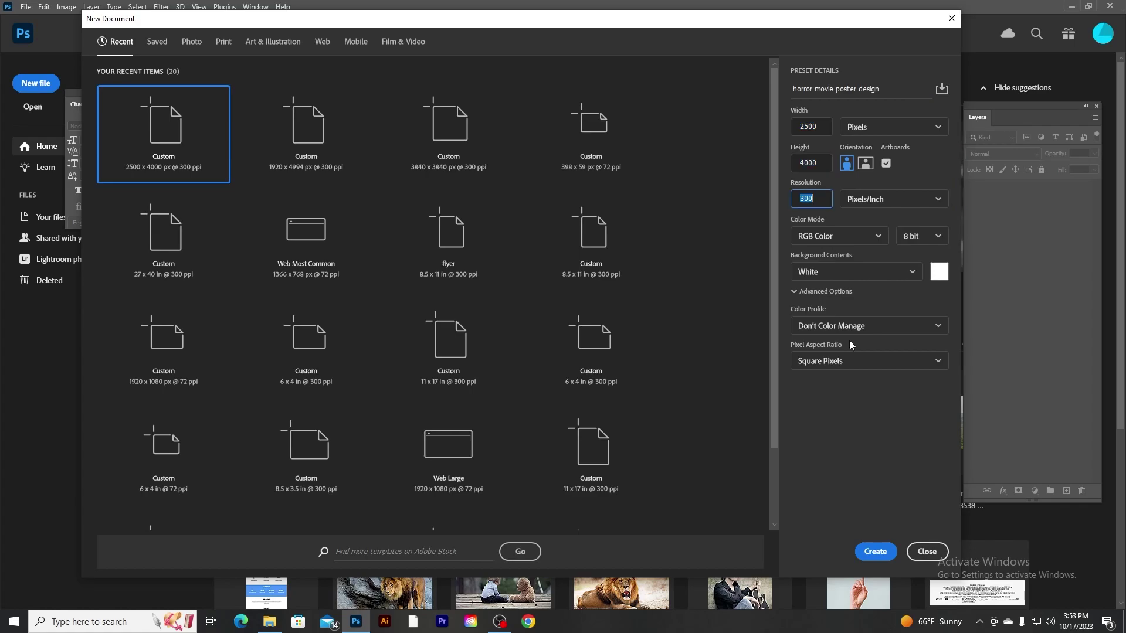
click(881, 558)
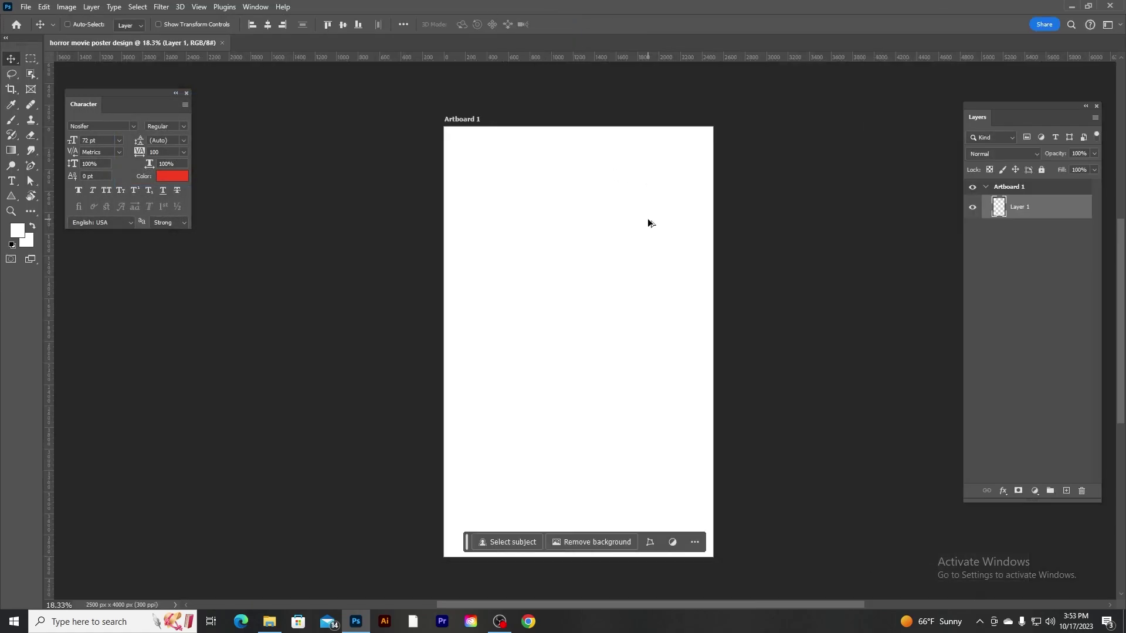
Close the character settings panel and reset colours to default black and white.
click(187, 93)
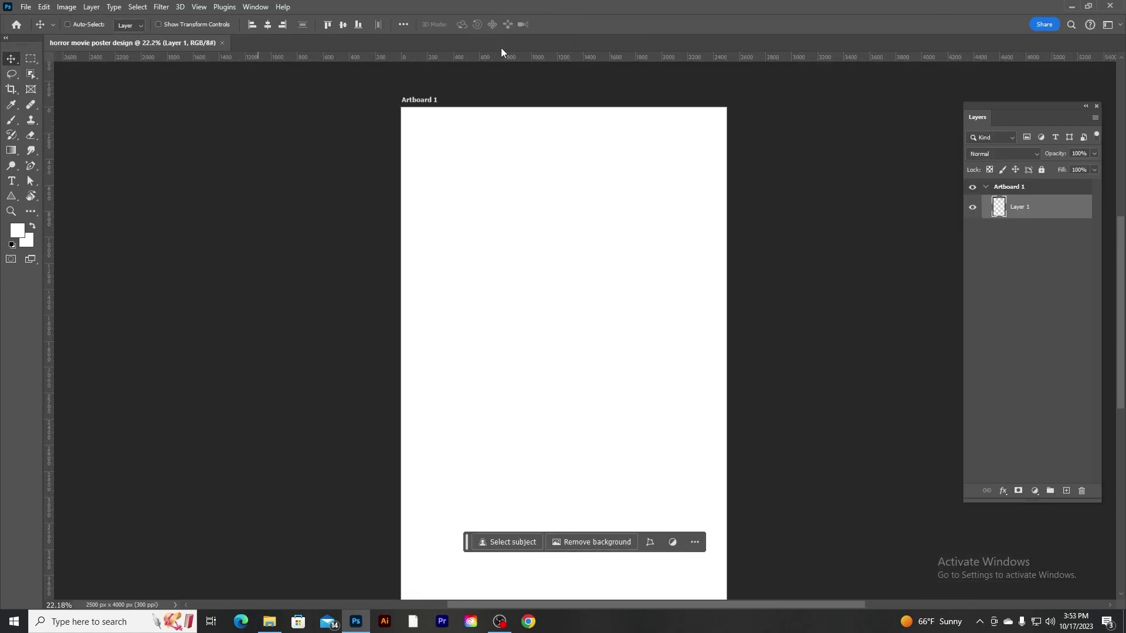
key(d)
scroll(482, 277, down, 1)
scroll(482, 277, down, 1)
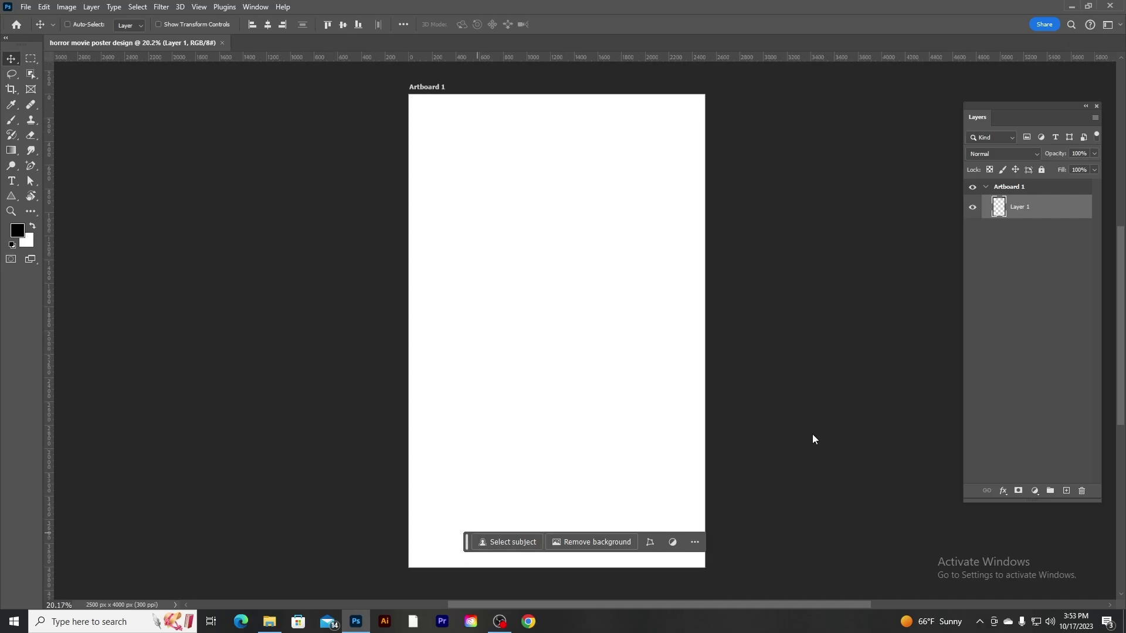
Place Embedded pexels-skylar-kang-6044253.jpg from the horror folder.
click(27, 8)
click(35, 31)
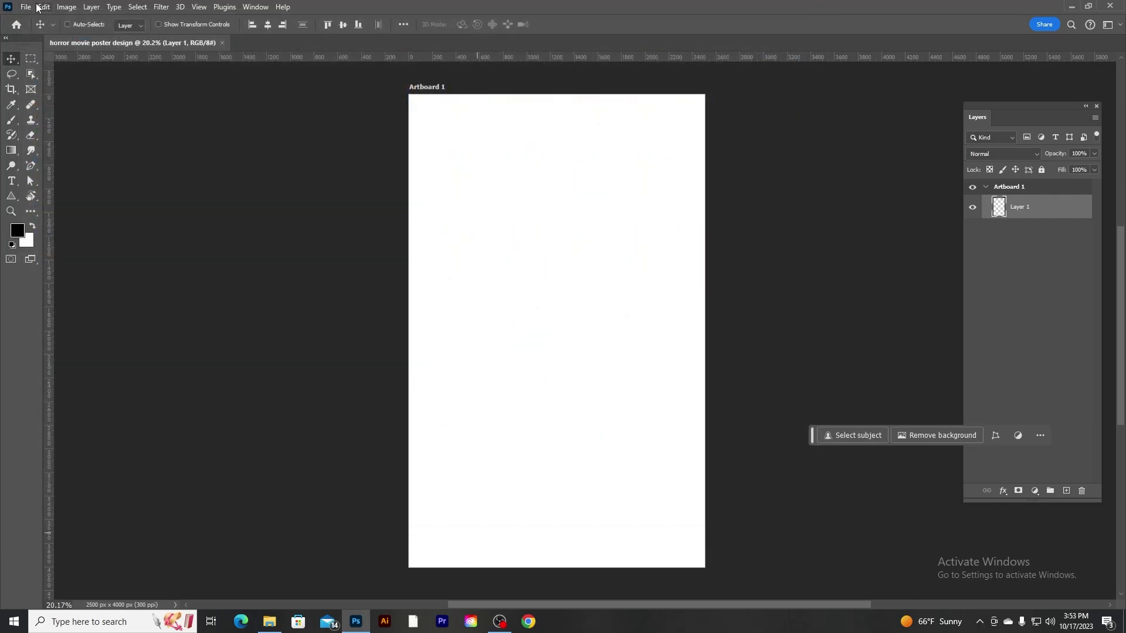
click(27, 7)
click(77, 262)
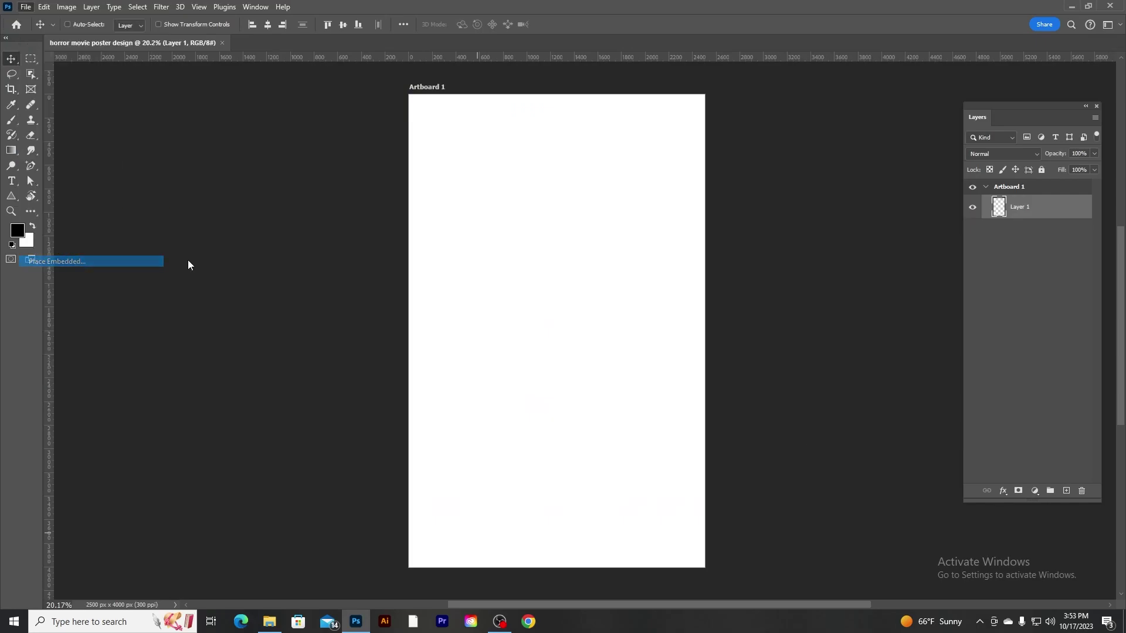
click(729, 332)
double_click(795, 97)
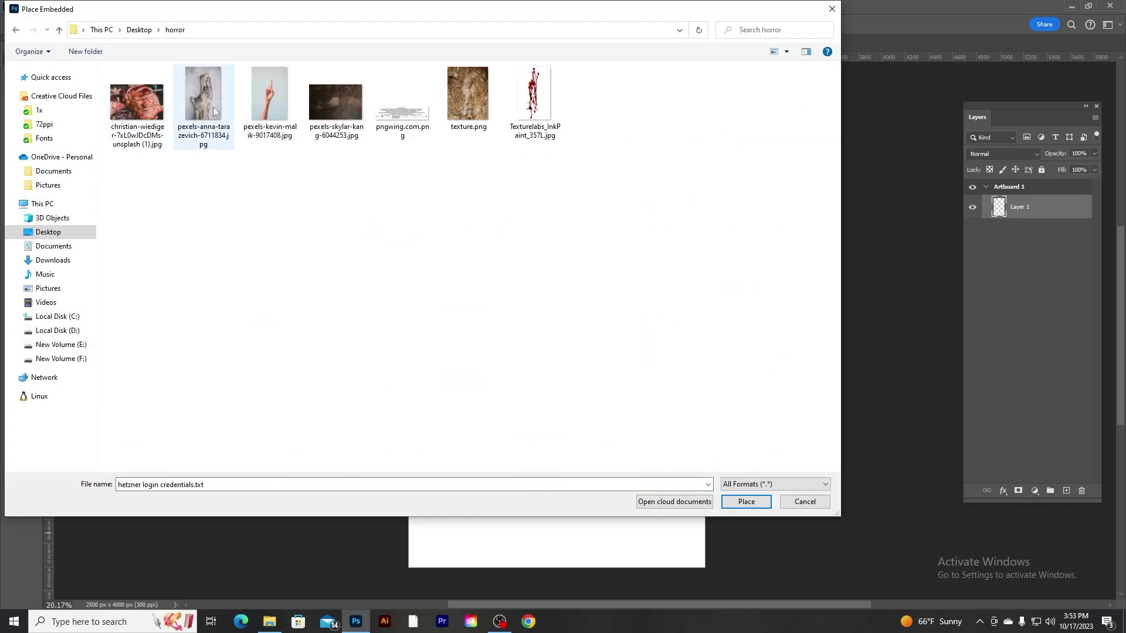
double_click(334, 102)
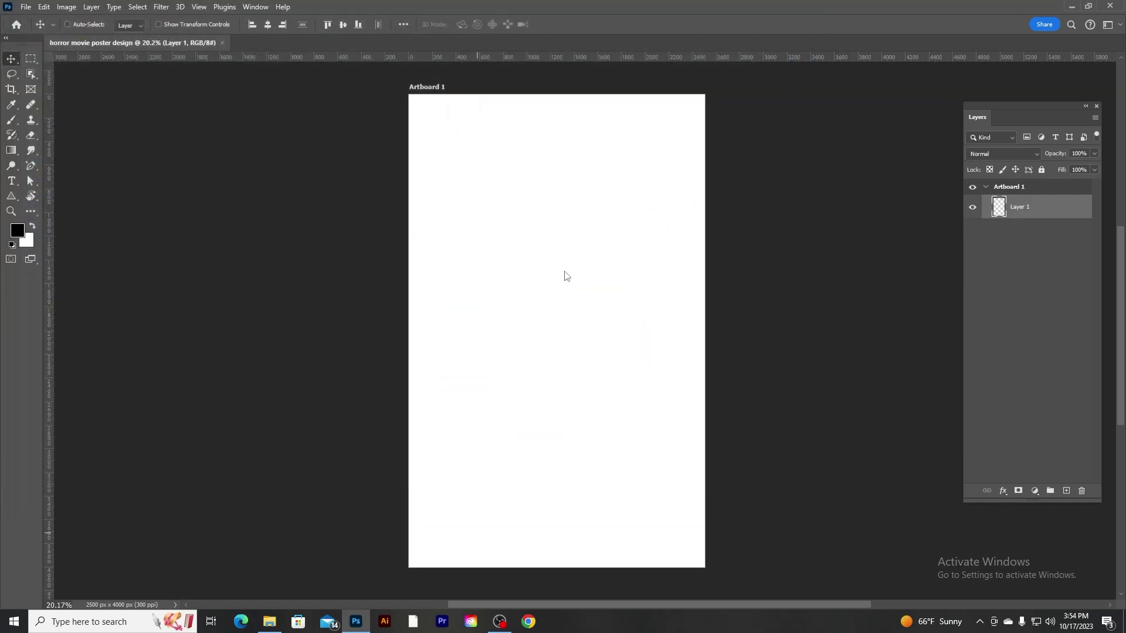
Rotate the texture -90° and scale it to fill the whole artboard.
mouse_move(745, 439)
mouse_down()
mouse_move(666, 153)
mouse_move(730, 106)
mouse_up()
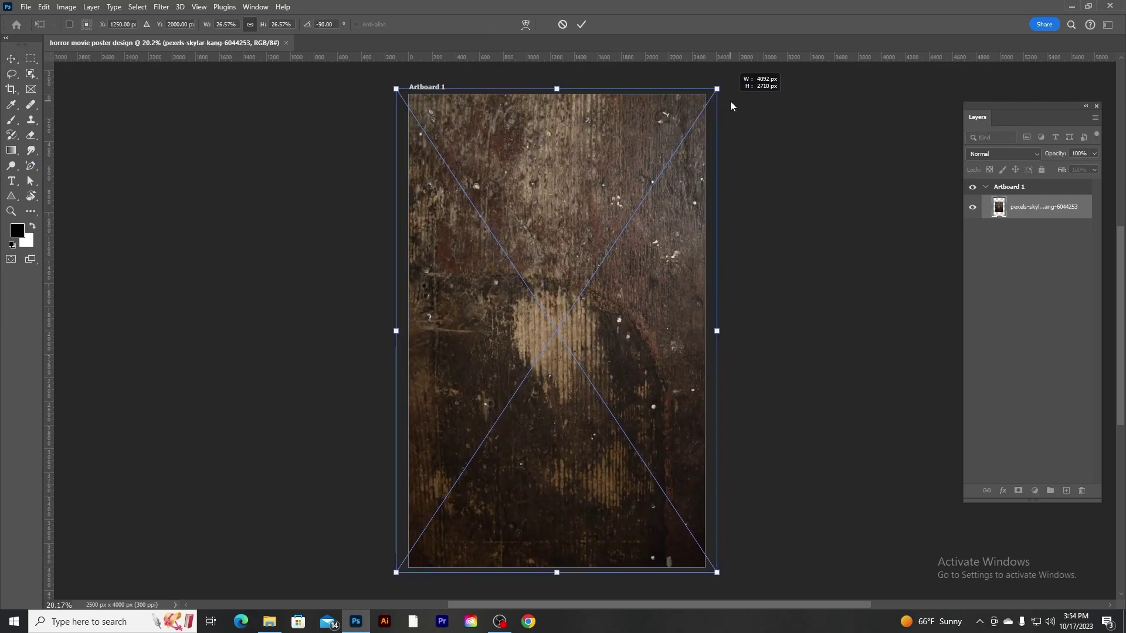
click(581, 24)
scroll(762, 337, down, 1)
scroll(762, 337, up, 1)
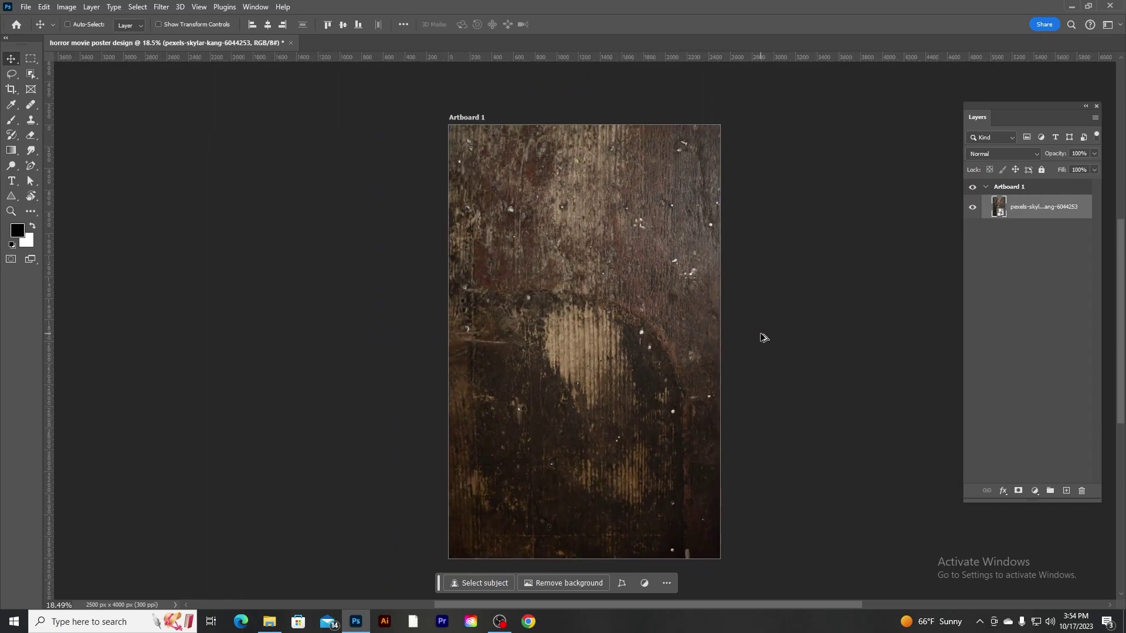
scroll(762, 337, right, 3)
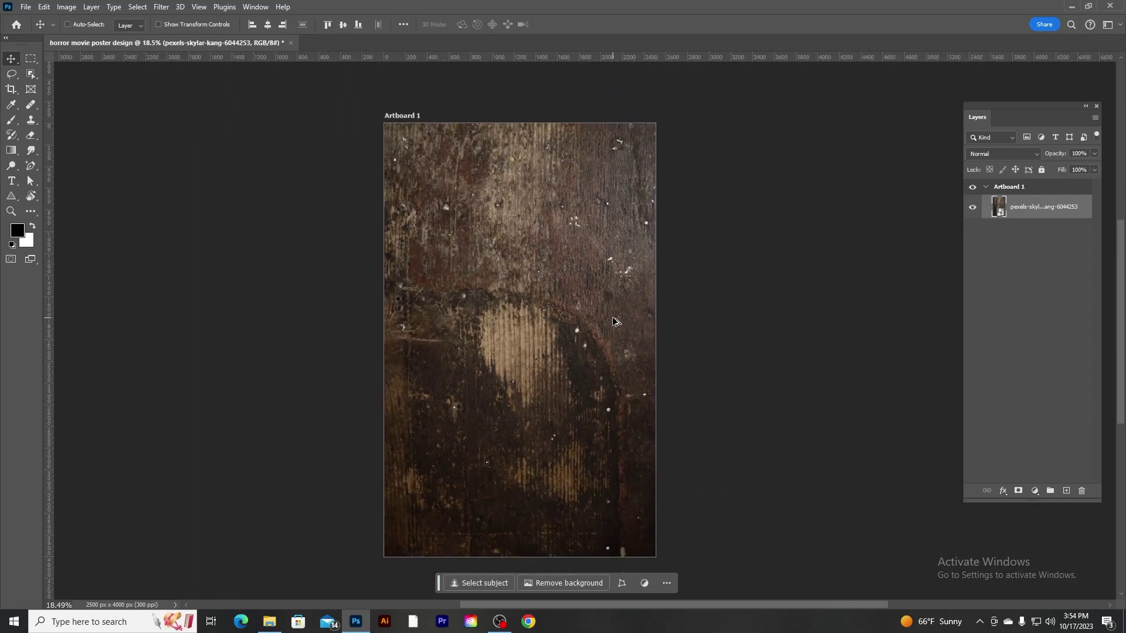
scroll(614, 322, up, 1)
scroll(614, 321, down, 2)
scroll(615, 321, left, 1)
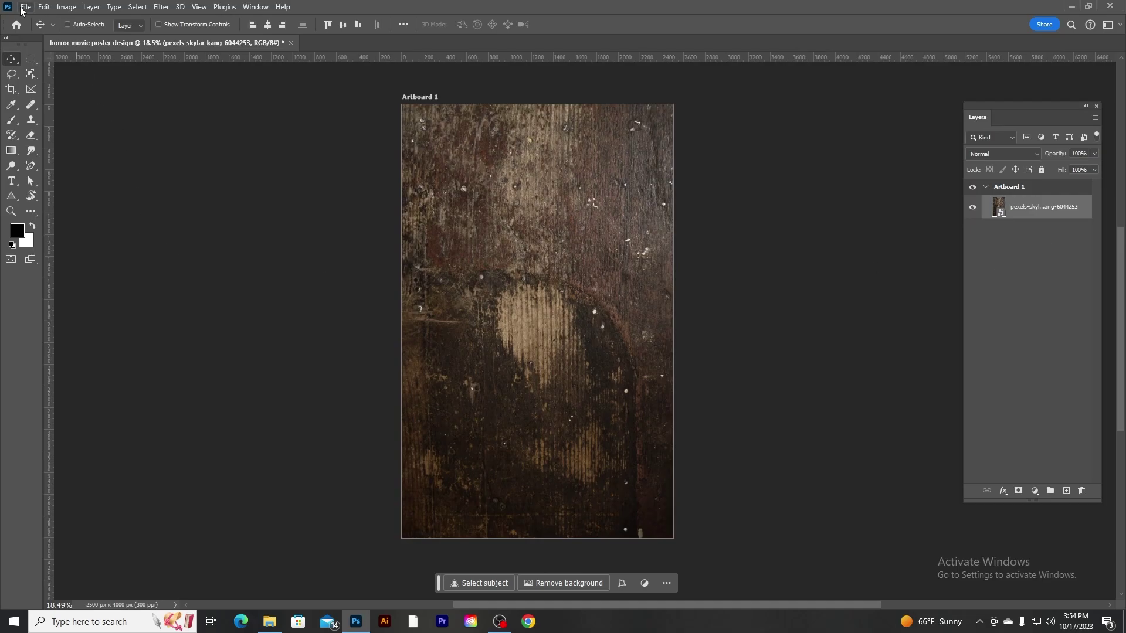
Add a Pattern Fill layer using the face portraits pattern at 22% scale.
click(1035, 491)
click(1055, 304)
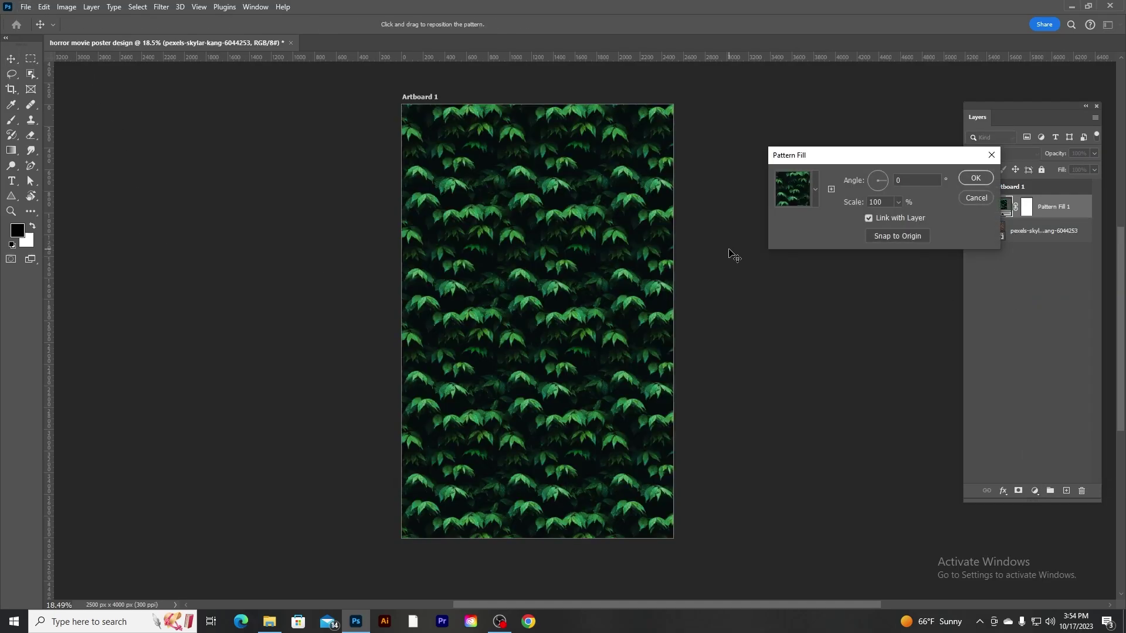
click(815, 188)
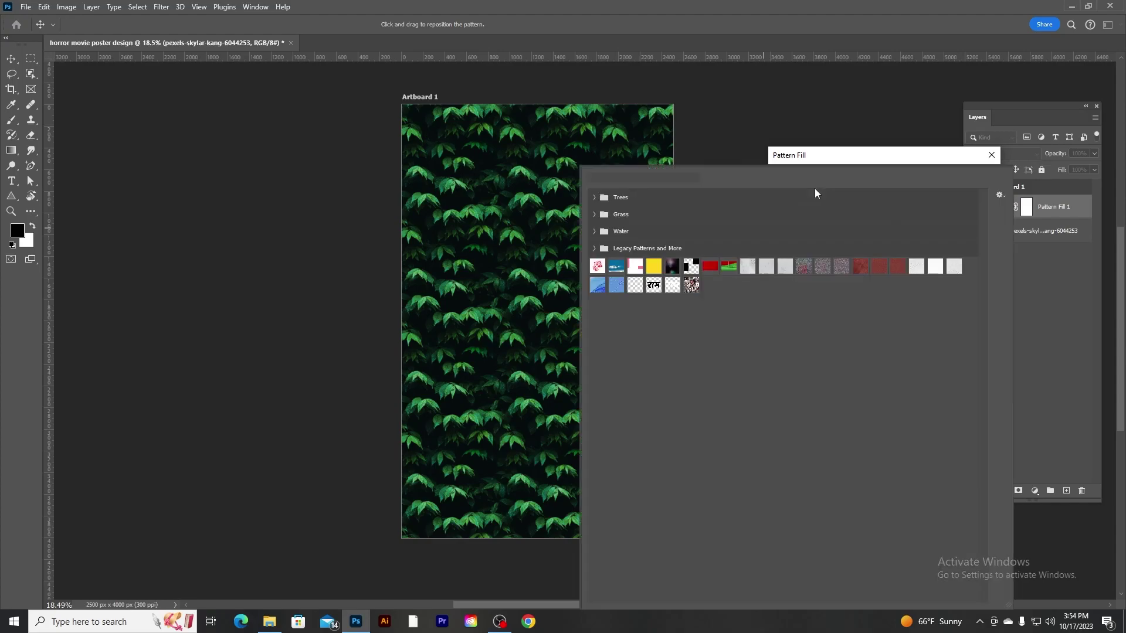
click(692, 286)
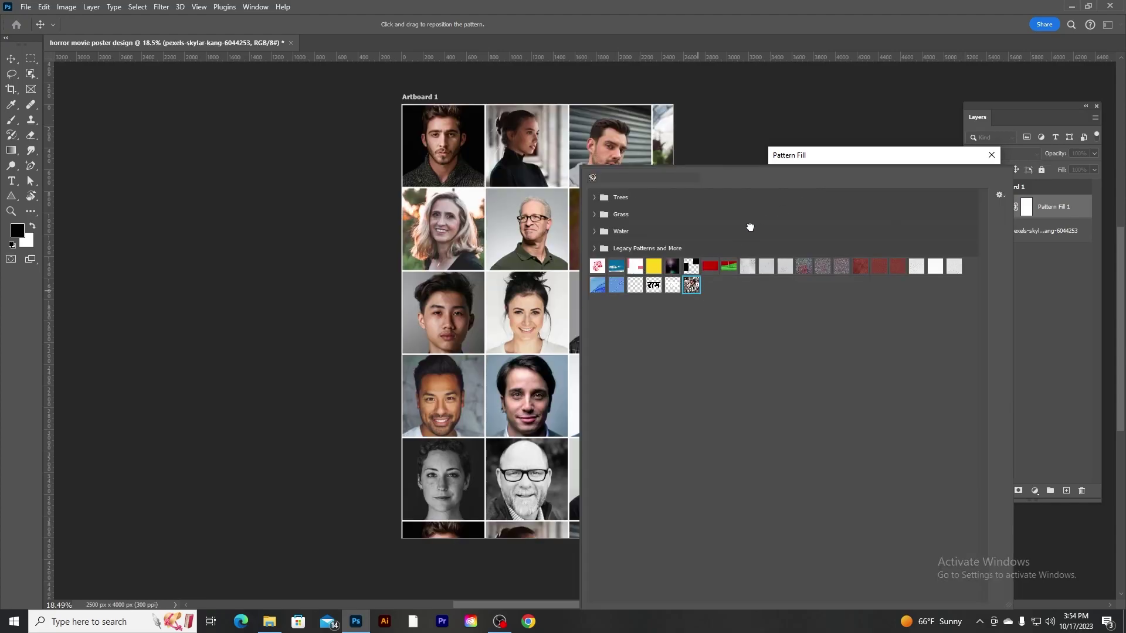
click(865, 243)
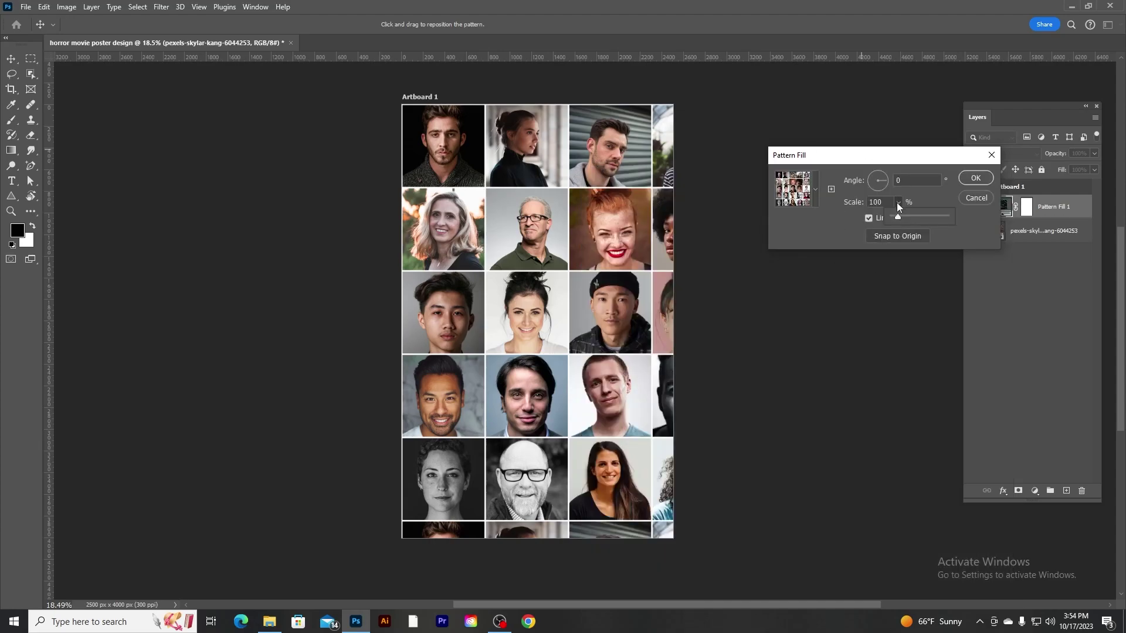
drag(896, 217, 895, 218)
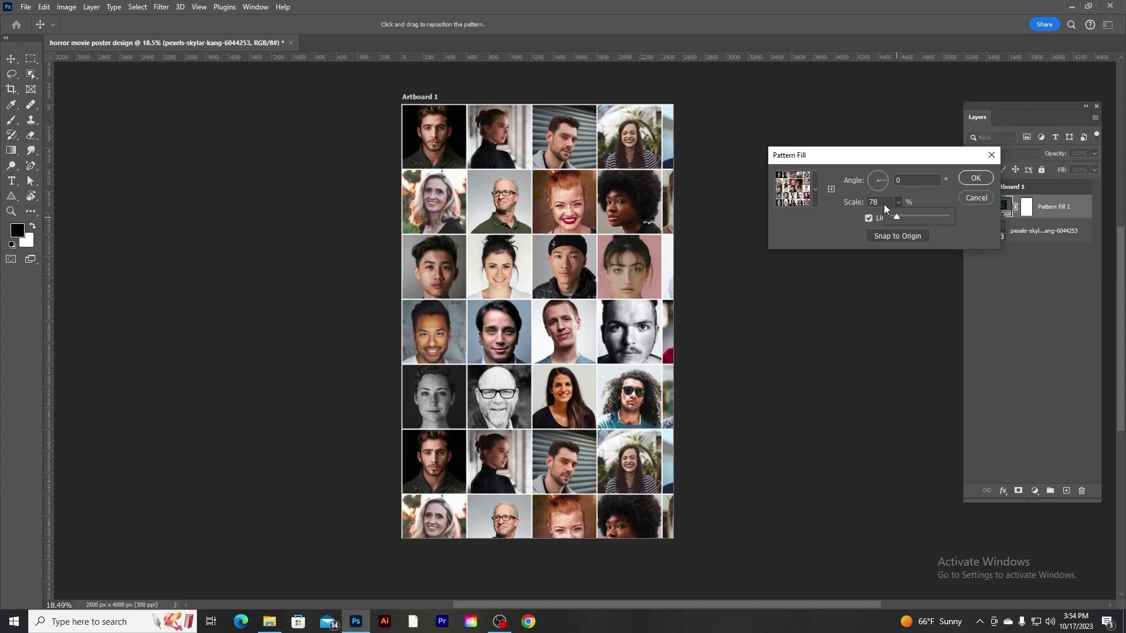
click(882, 202)
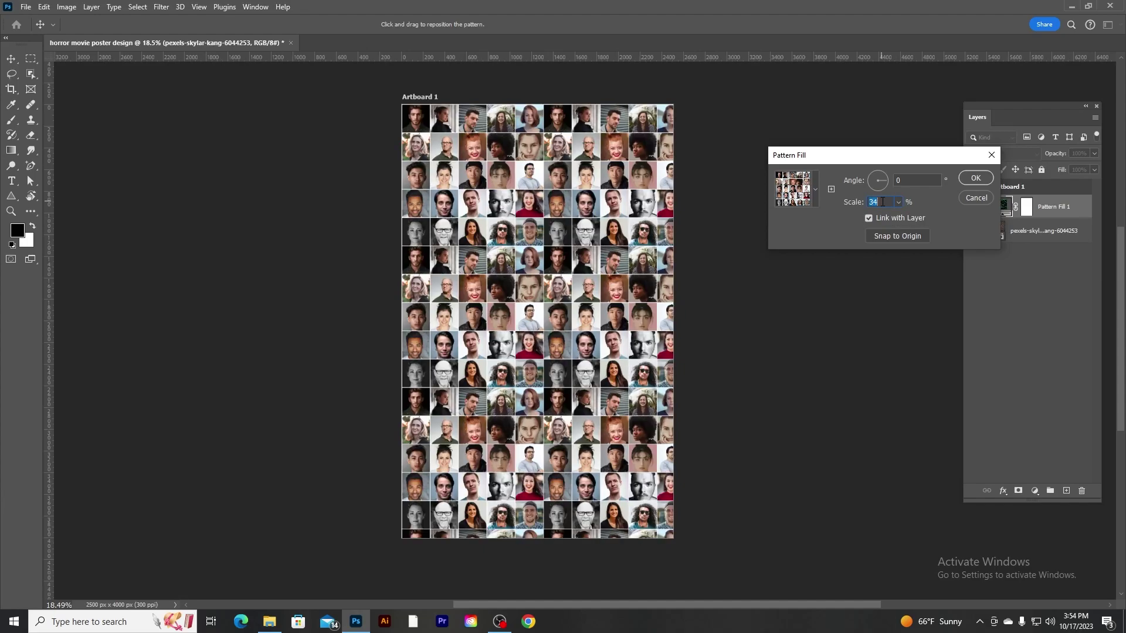
text(22)
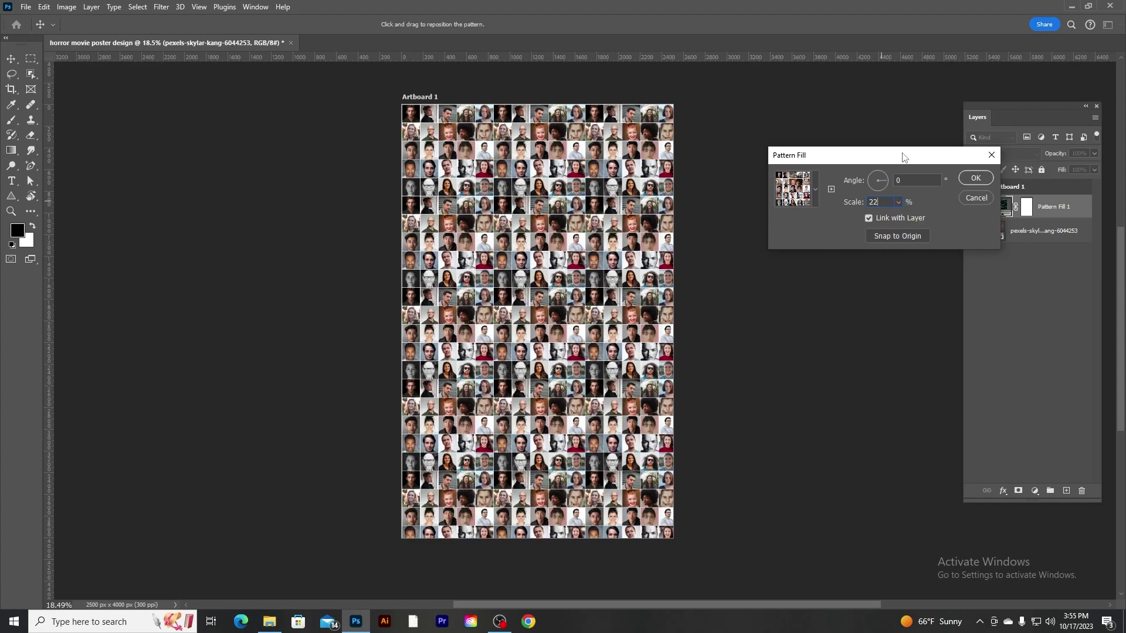
click(969, 177)
Set Pattern Fill 1 to Multiply blending and duplicate it.
click(1003, 153)
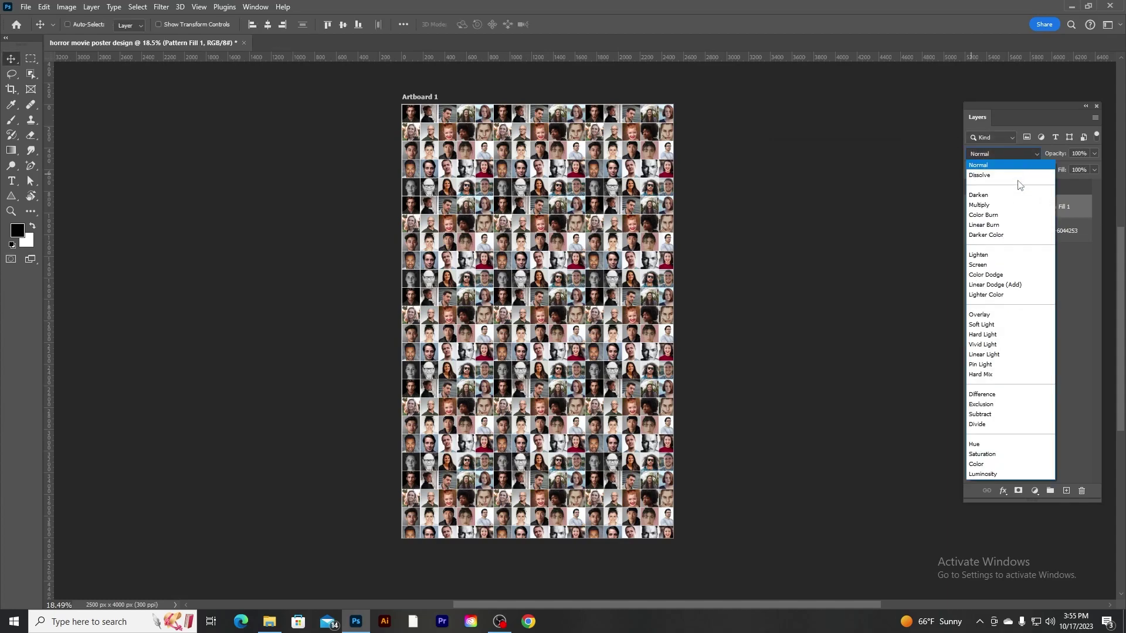
click(994, 205)
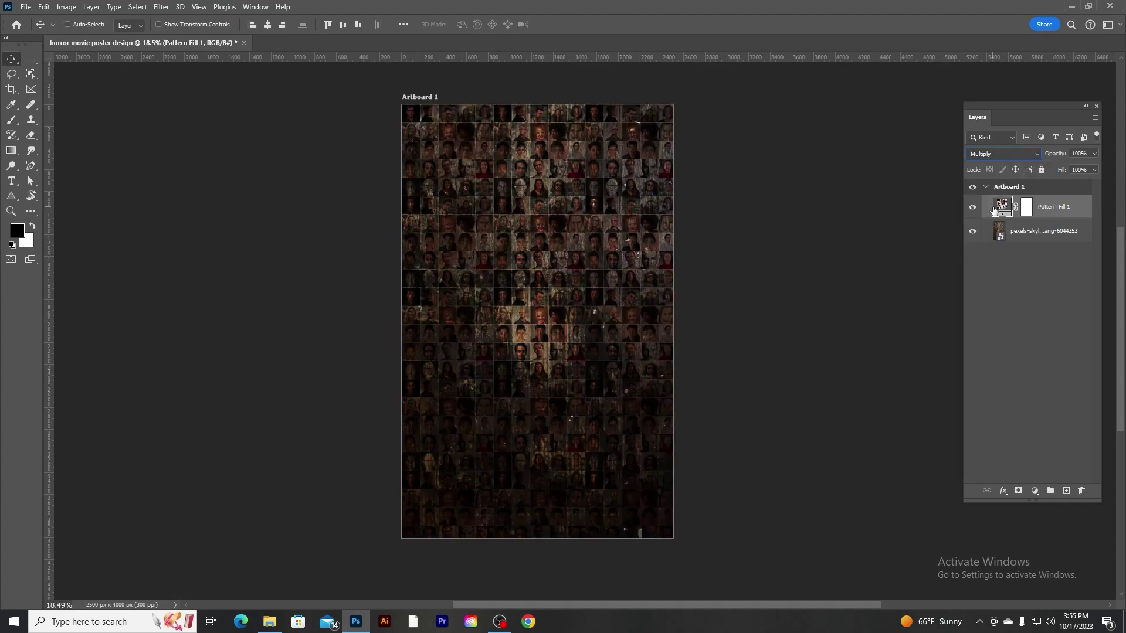
key(ctrl+j)
Set Pattern Fill 1 copy to Overlay blending at 20% opacity.
click(1003, 154)
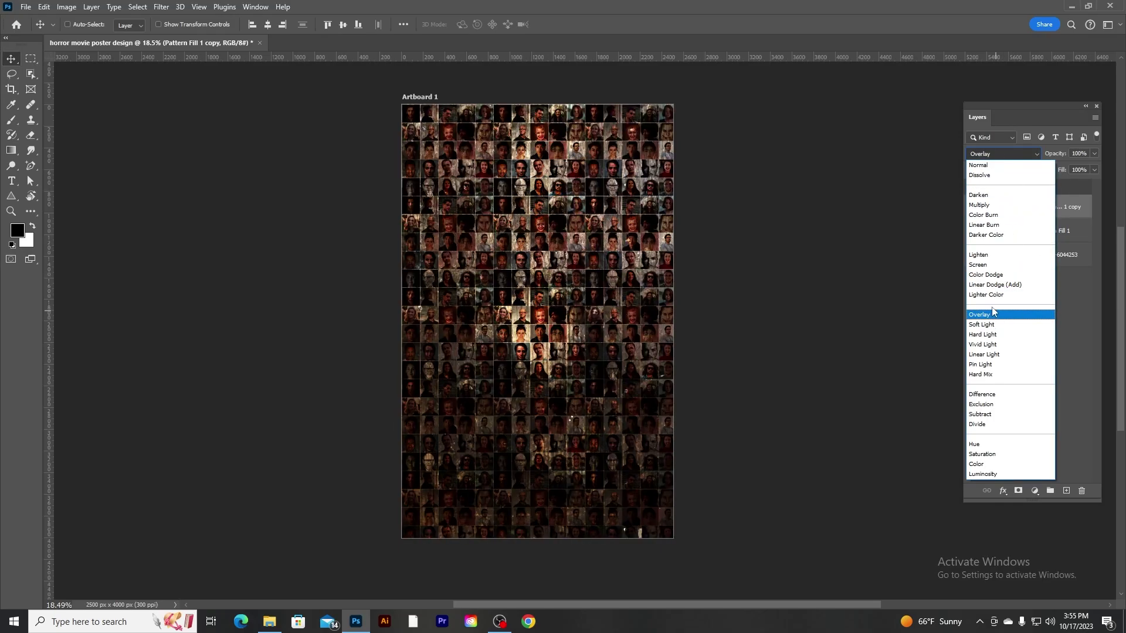
click(994, 313)
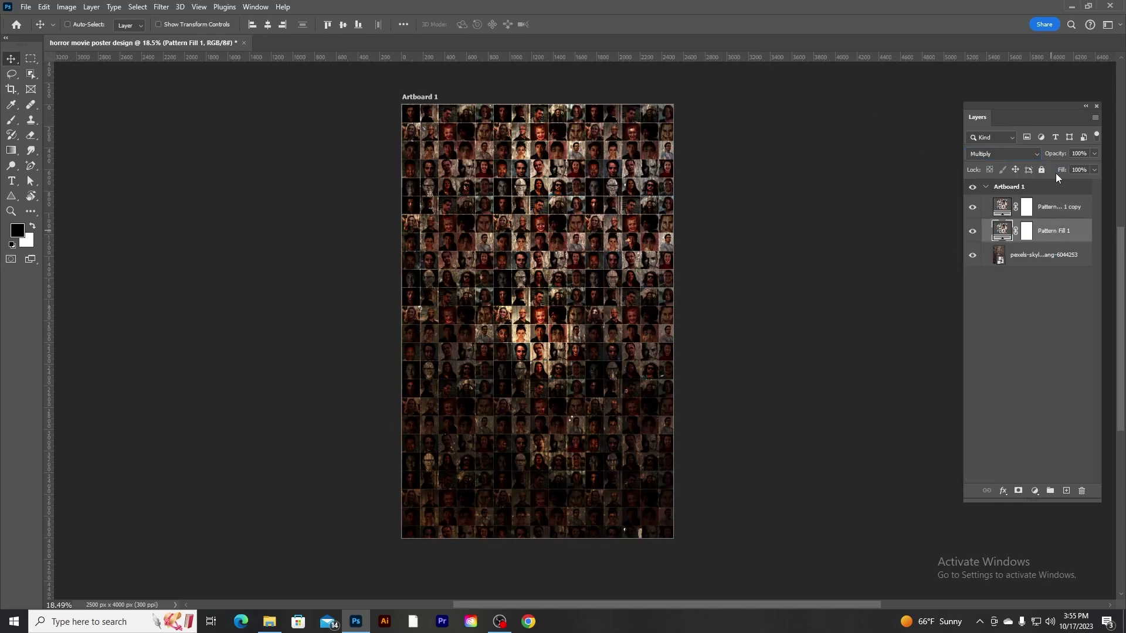
click(1047, 235)
click(1053, 210)
drag(1055, 154, 1014, 158)
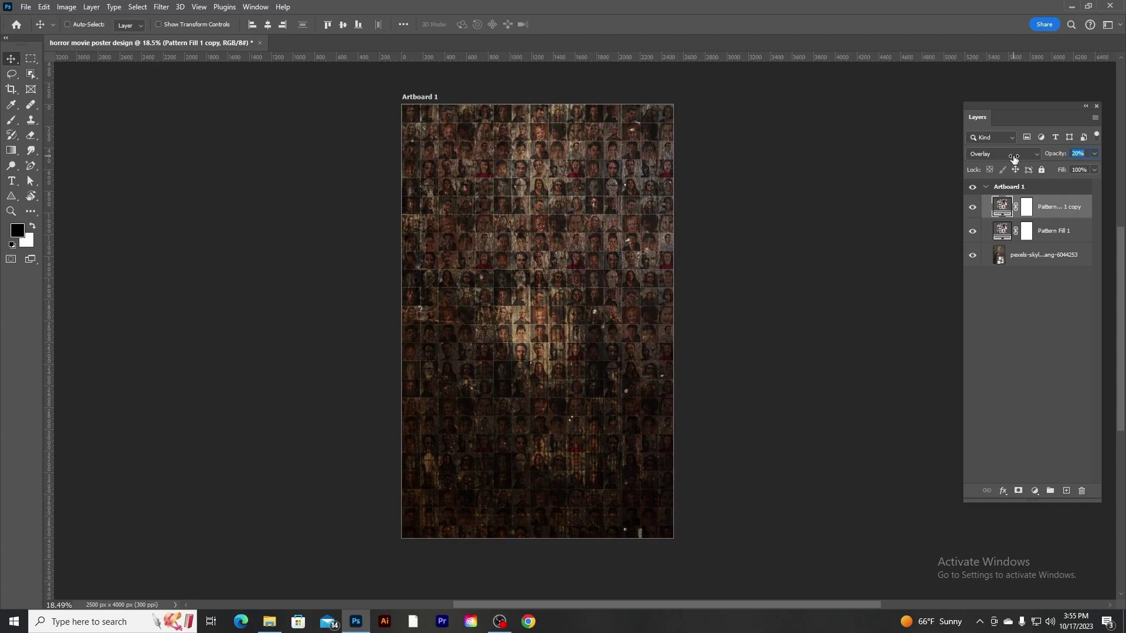
scroll(590, 317, up, 2)
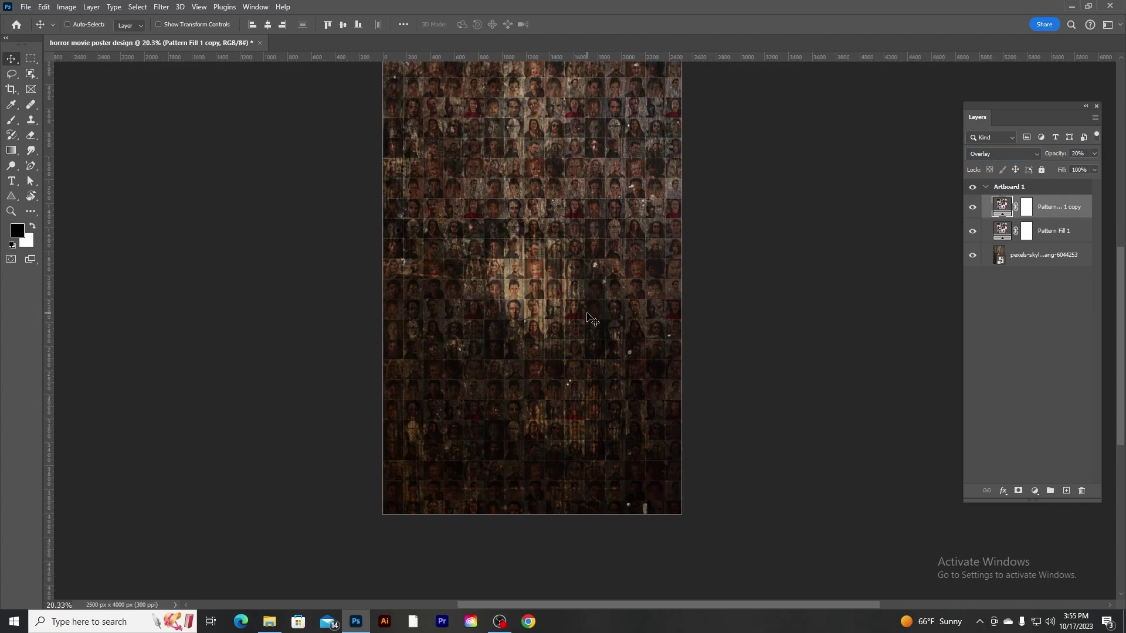
scroll(589, 317, down, 1)
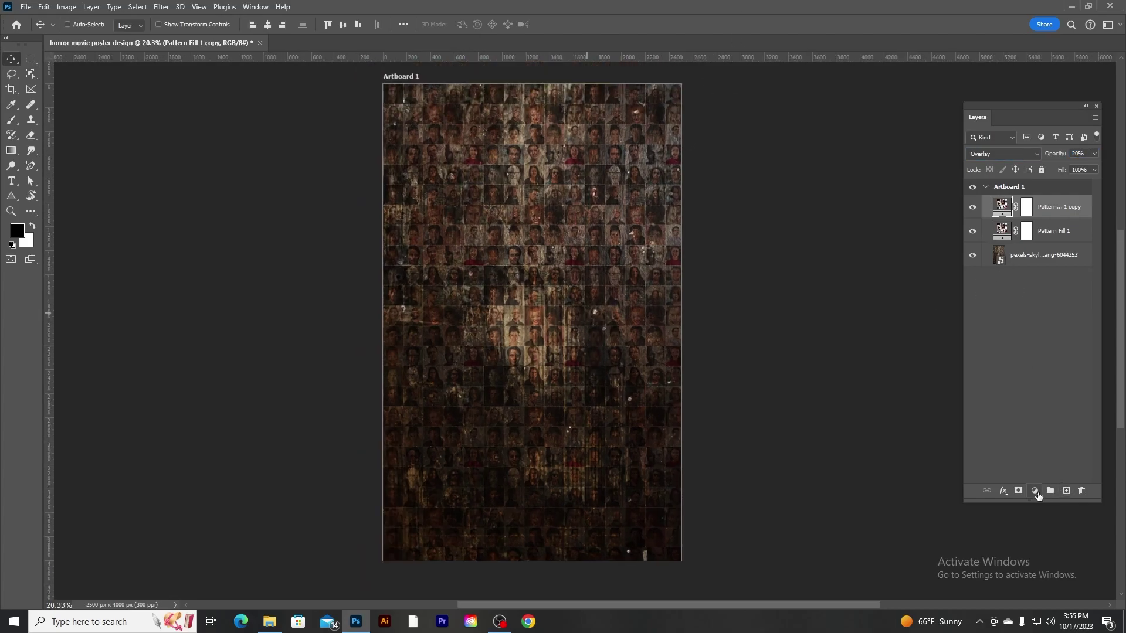
Add a Brightness/Contrast adjustment lowering brightness to -15.
click(1036, 491)
click(1061, 323)
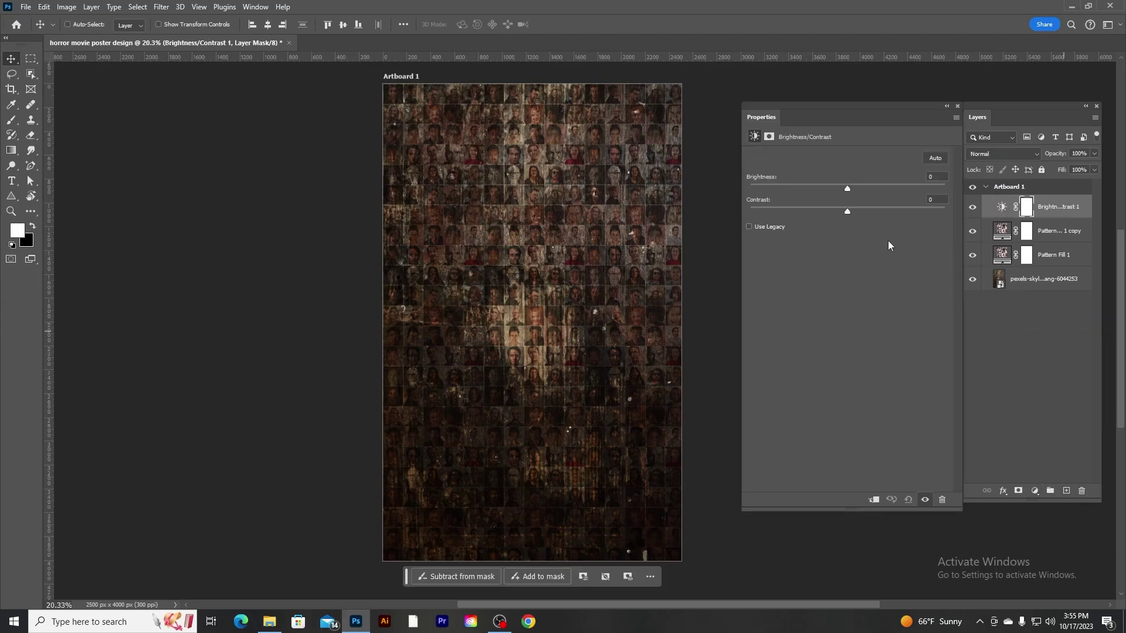
drag(845, 187, 838, 187)
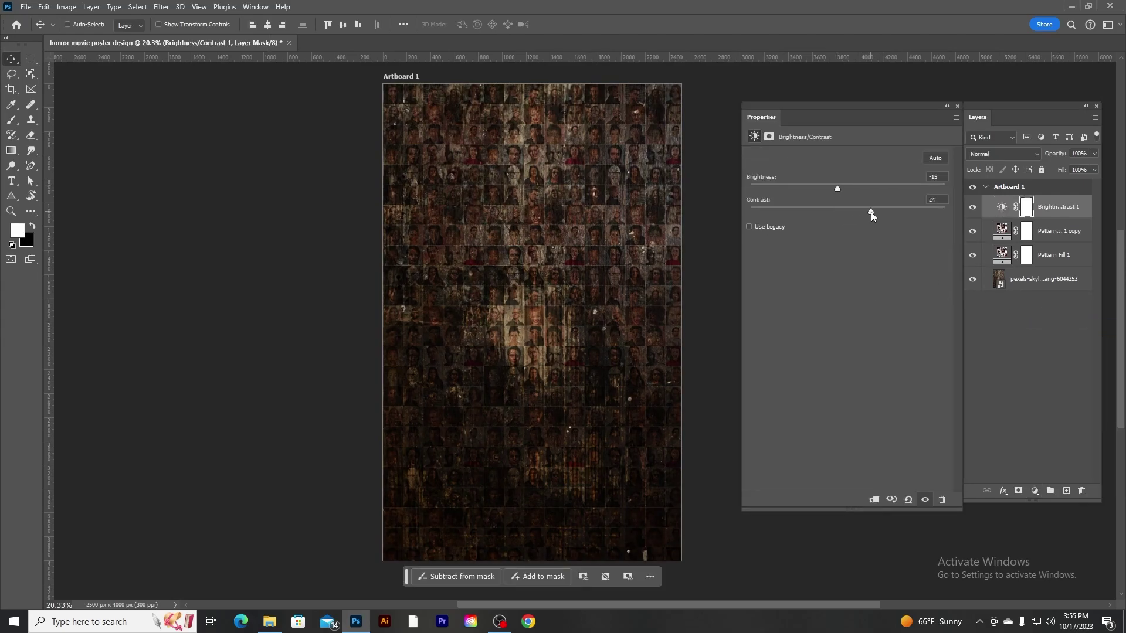
click(957, 107)
Try an Exposure adjustment to darken the background, then delete it.
click(1036, 491)
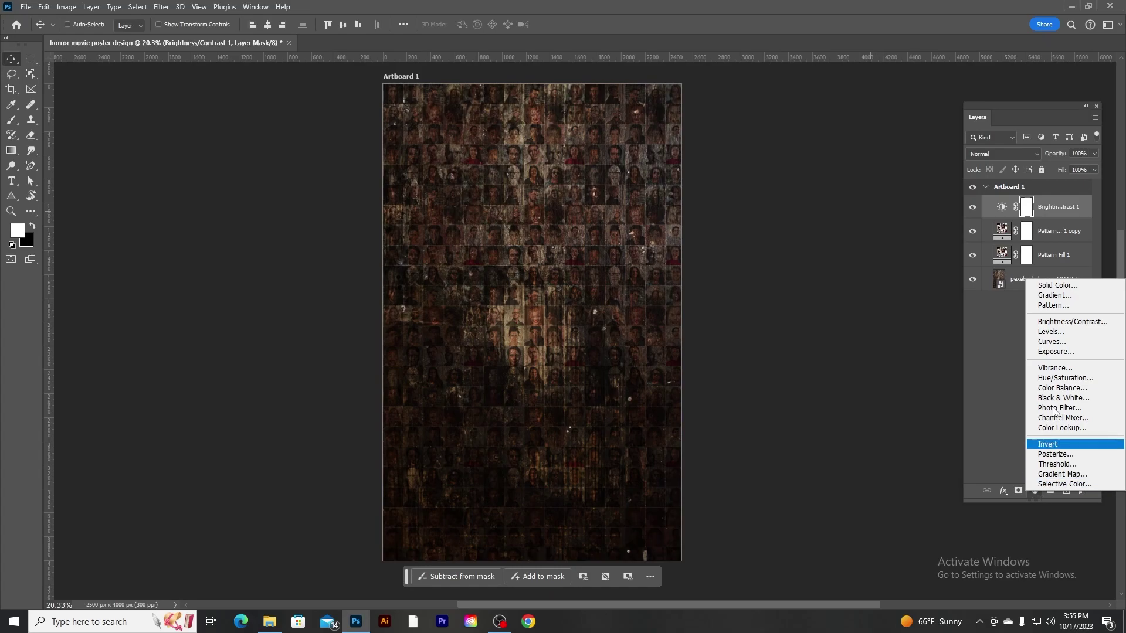
click(1056, 352)
drag(847, 183, 845, 210)
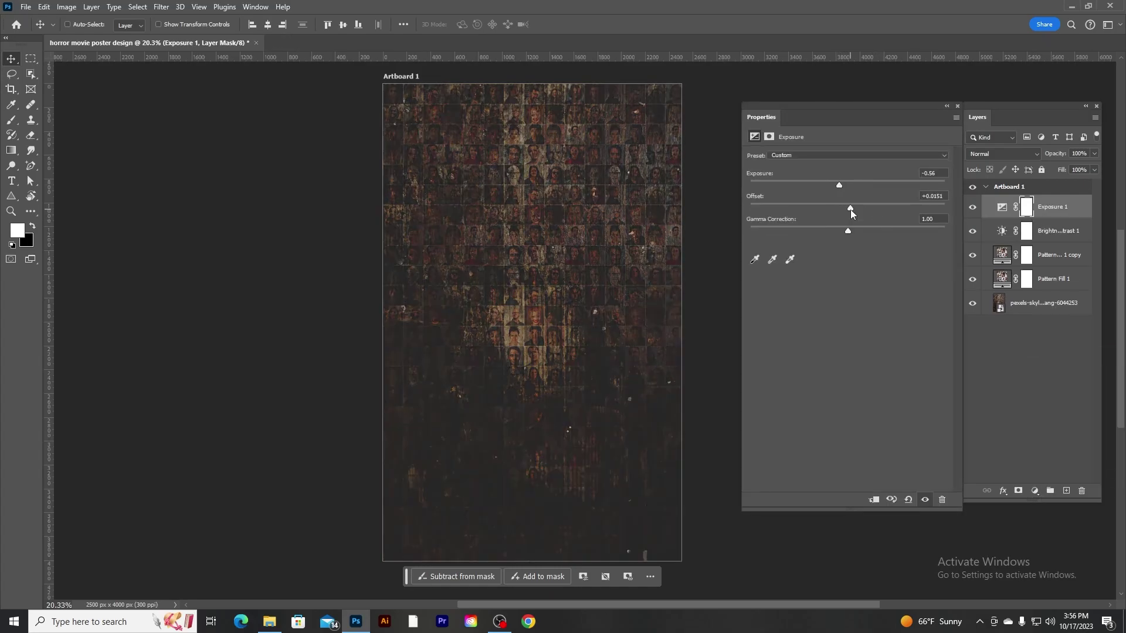
click(957, 106)
click(972, 206)
key(Delete)
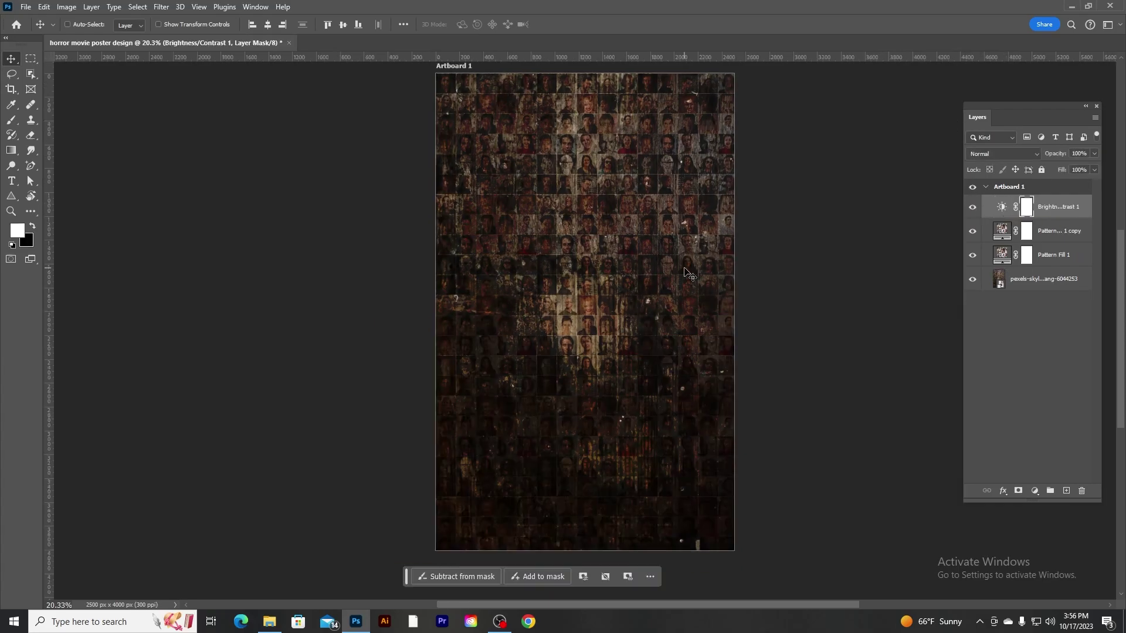
Add a Color Balance adjustment pushing the midtones +20 toward red.
click(1035, 490)
click(1047, 382)
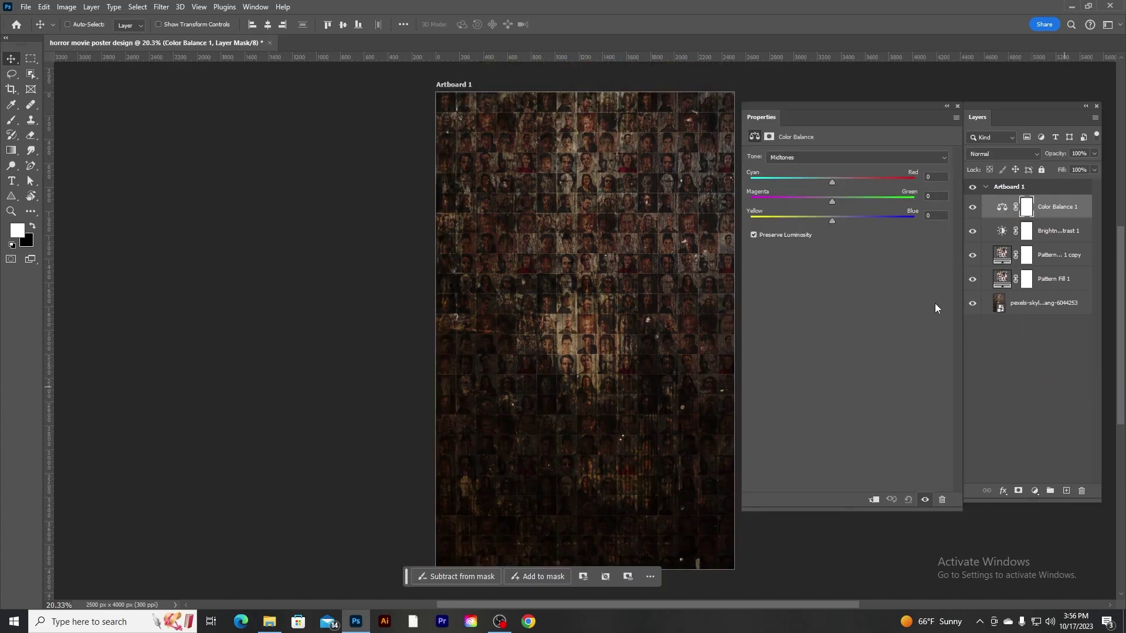
drag(832, 184, 848, 184)
click(850, 158)
click(844, 157)
click(831, 184)
click(958, 106)
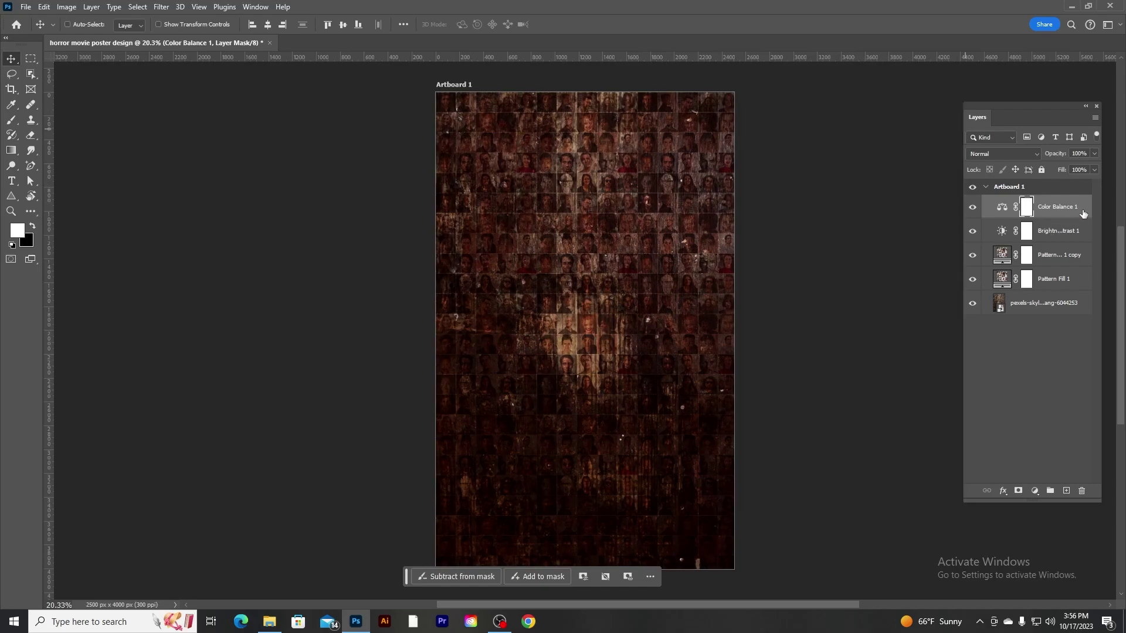
click(1001, 206)
scroll(616, 258, down, 1)
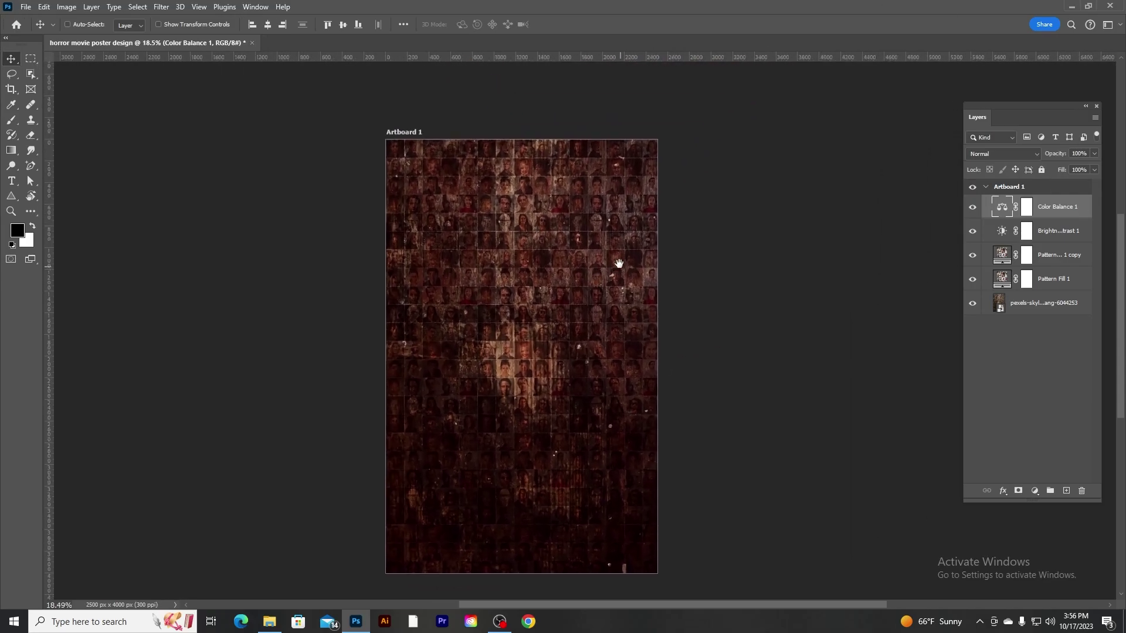
mouse_move(616, 259)
mouse_down()
mouse_move(681, 262)
mouse_move(665, 241)
mouse_up()
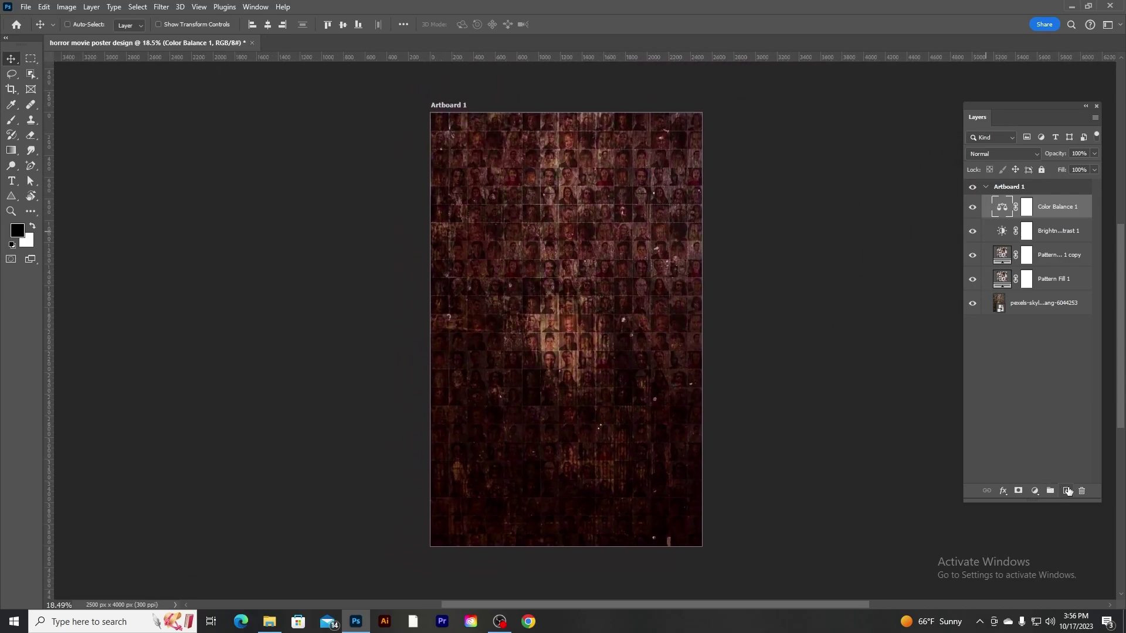
Add an empty layer and open the raised-hand photo.
click(1066, 490)
click(26, 7)
click(35, 32)
double_click(258, 100)
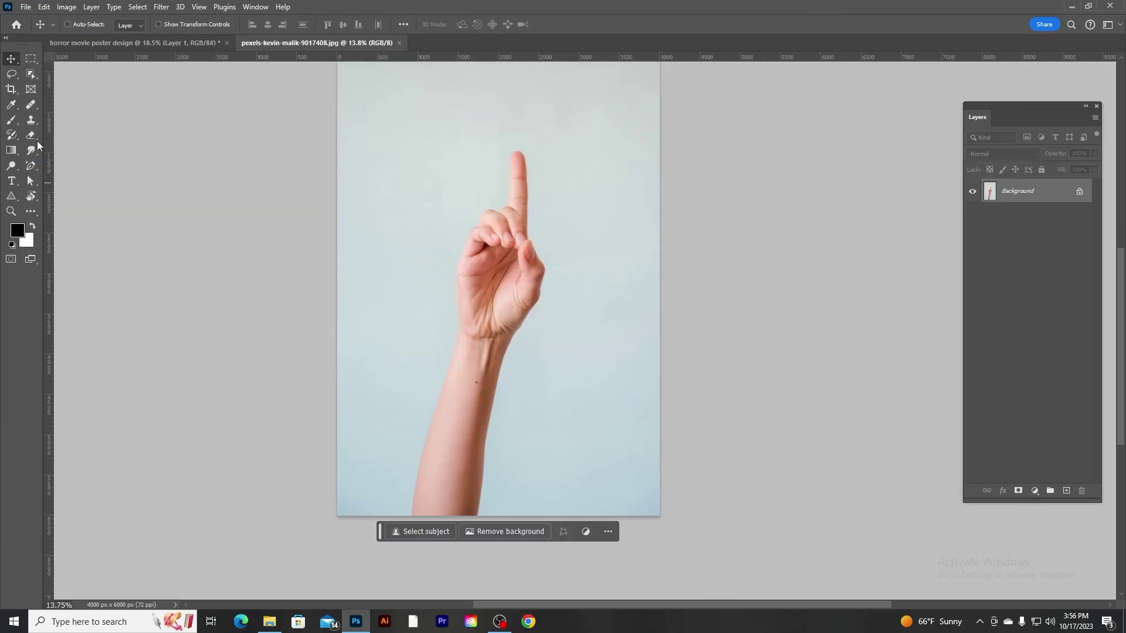
Select the raised hand with Object Selection, mask out its background, and drag it onto the poster.
click(31, 74)
drag(396, 126, 560, 541)
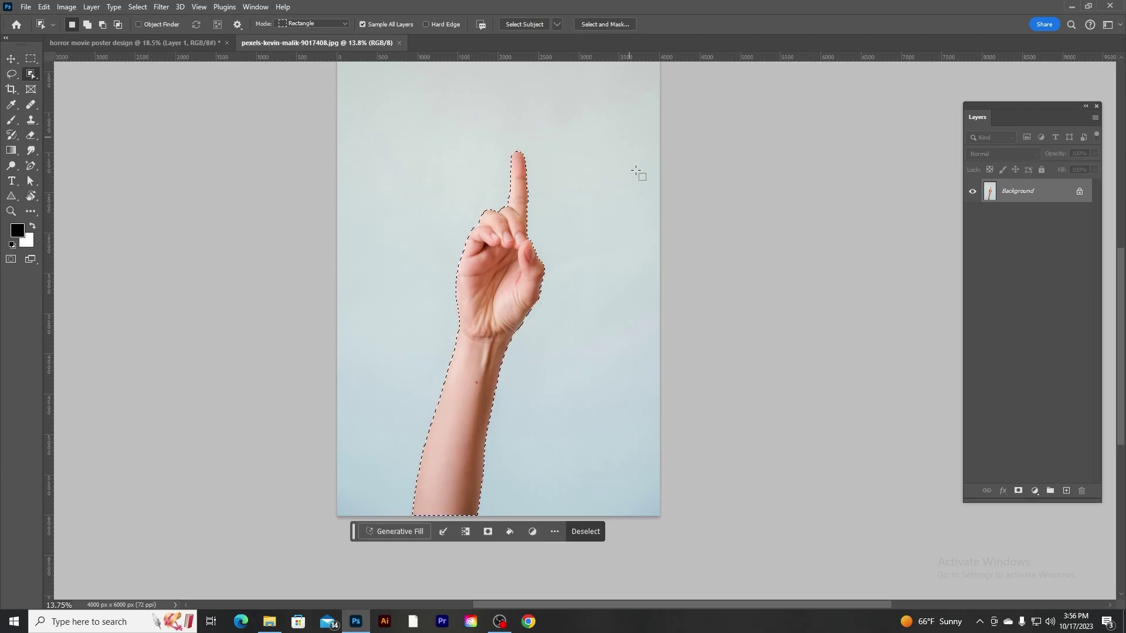
click(1019, 491)
key(ctrl+minus)
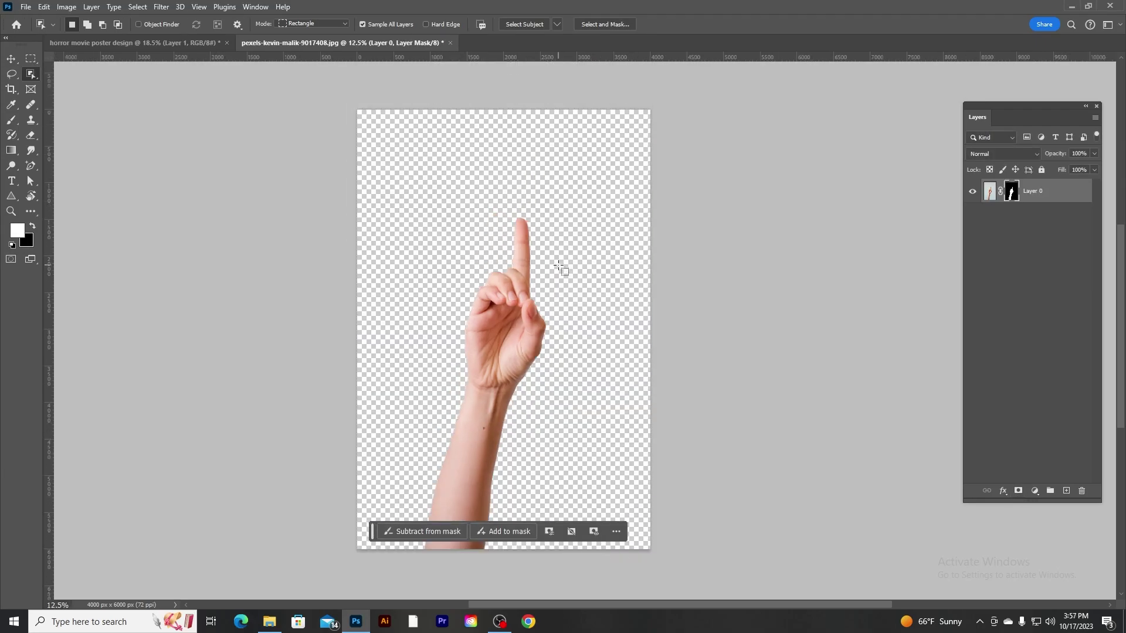
key(v)
mouse_move(427, 319)
mouse_down()
mouse_move(158, 42)
mouse_move(562, 355)
mouse_up()
Scale the hand to about 60%, rotate it about -10°, and position it rising from the bottom centre.
key(ctrl+t)
key(ctrl+0)
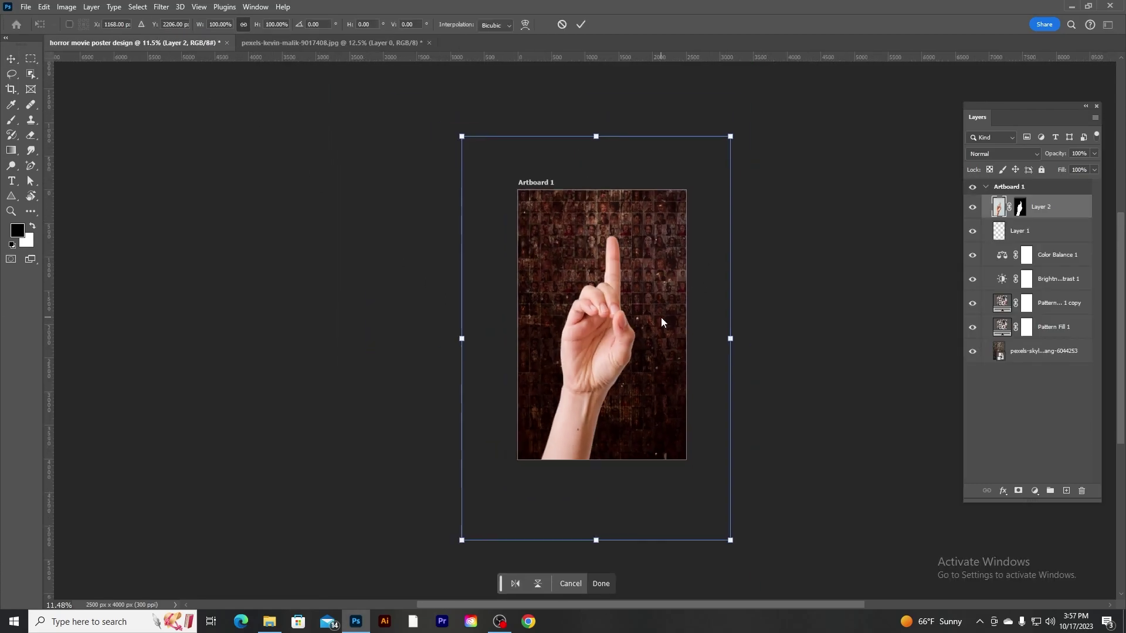
drag(730, 136, 623, 298)
drag(555, 430, 630, 363)
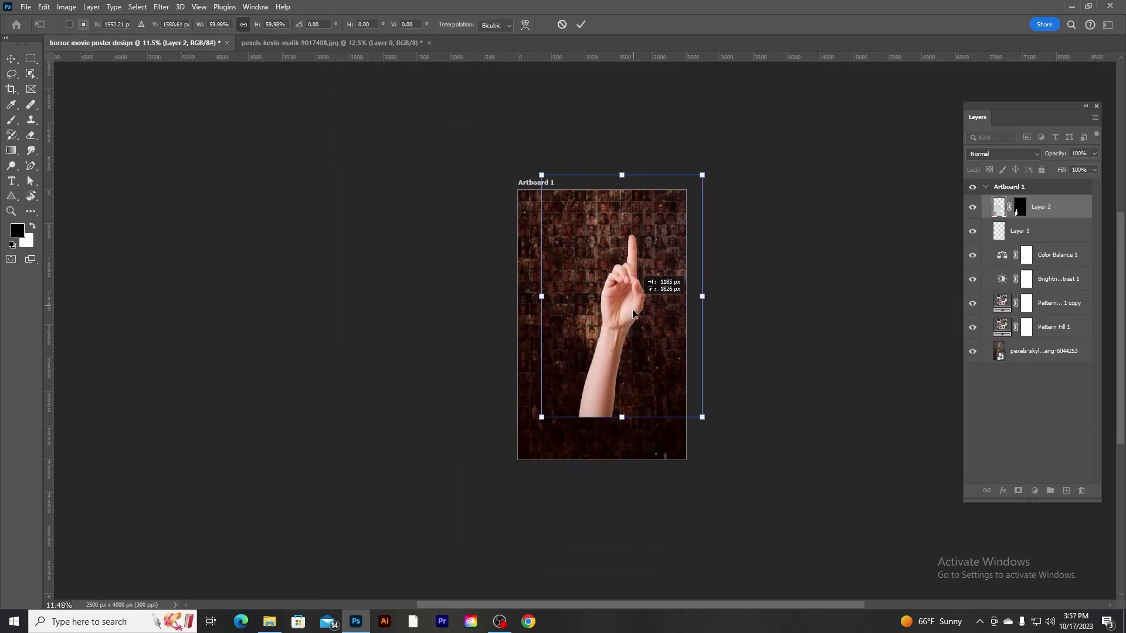
drag(712, 222, 711, 191)
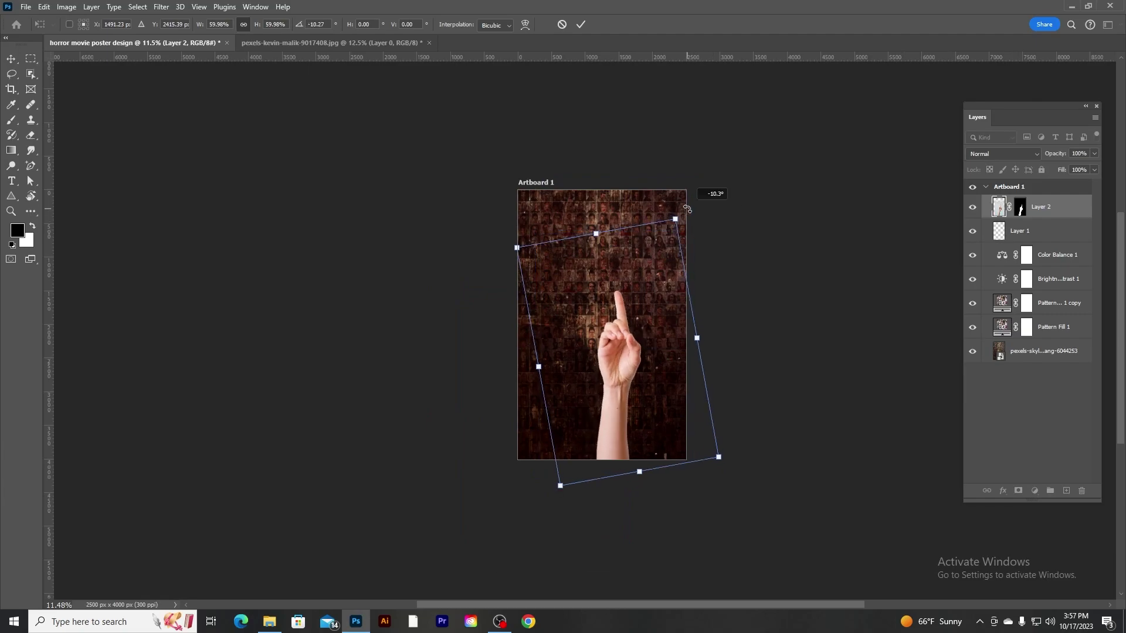
drag(623, 359, 610, 364)
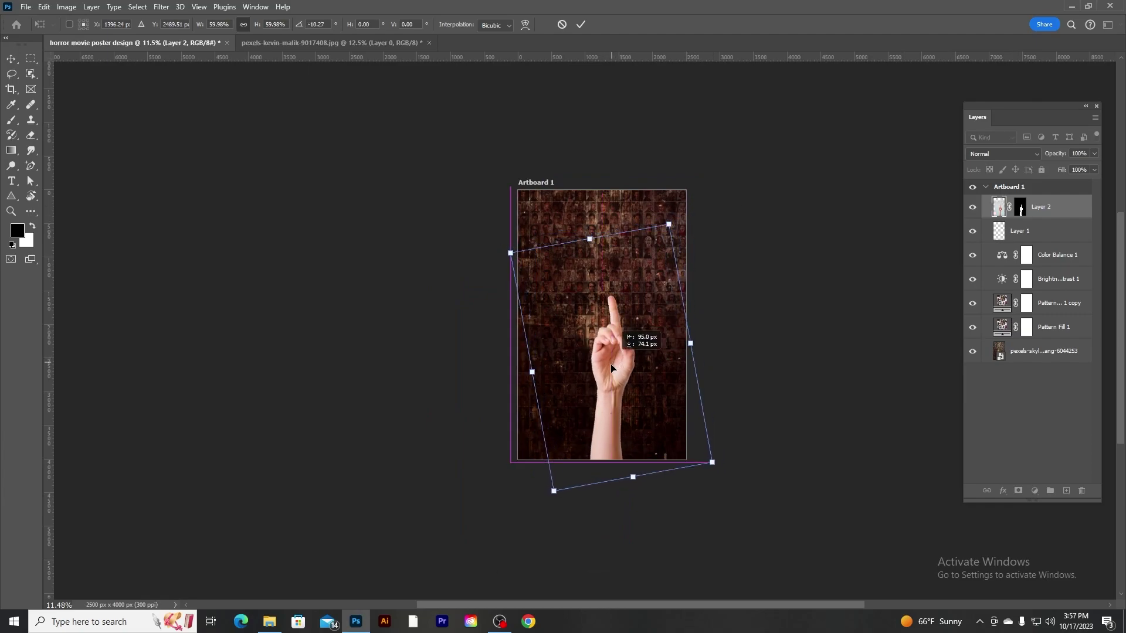
key(Return)
key(ctrl+0)
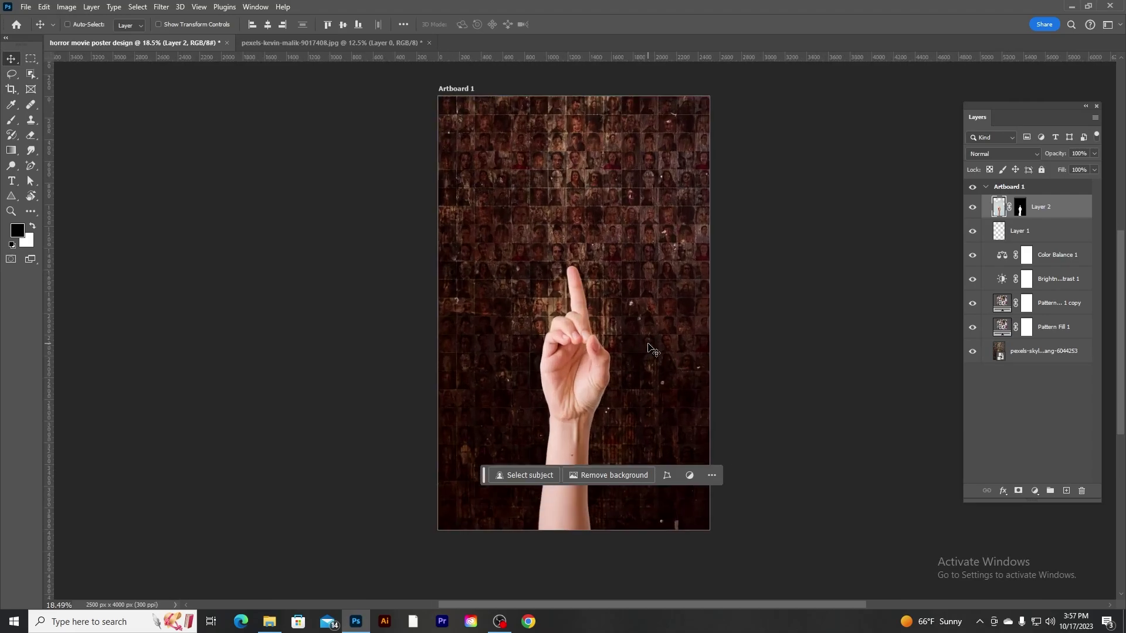
drag(580, 380, 585, 380)
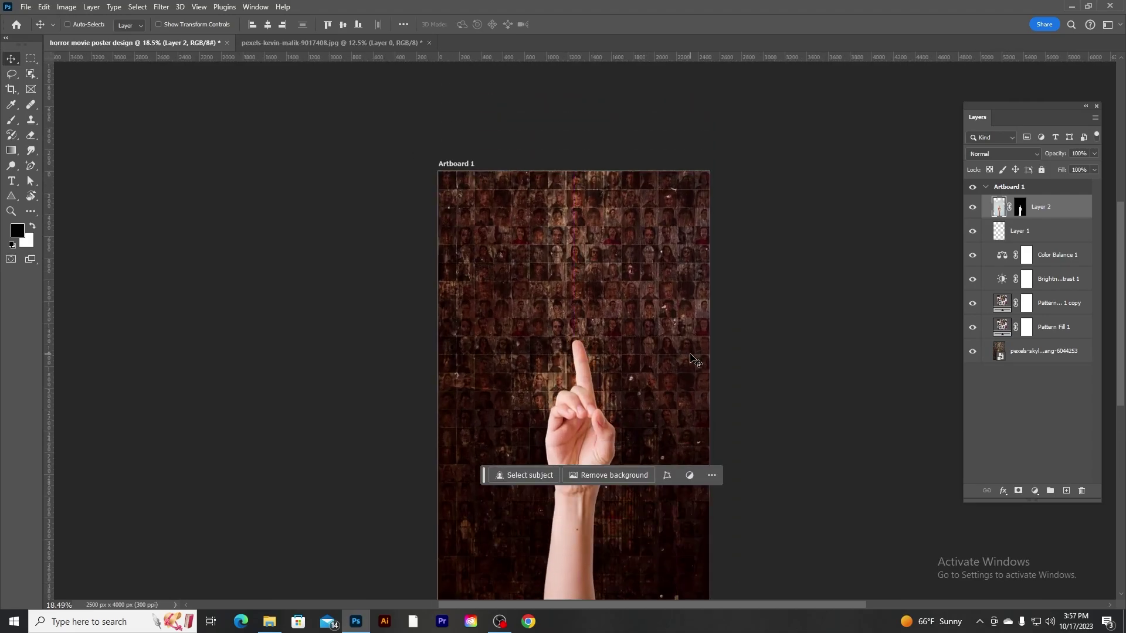
drag(721, 297, 687, 285)
Add a Levels adjustment clipped to the hand, with midtones 0.91 and black point 38.
click(1034, 491)
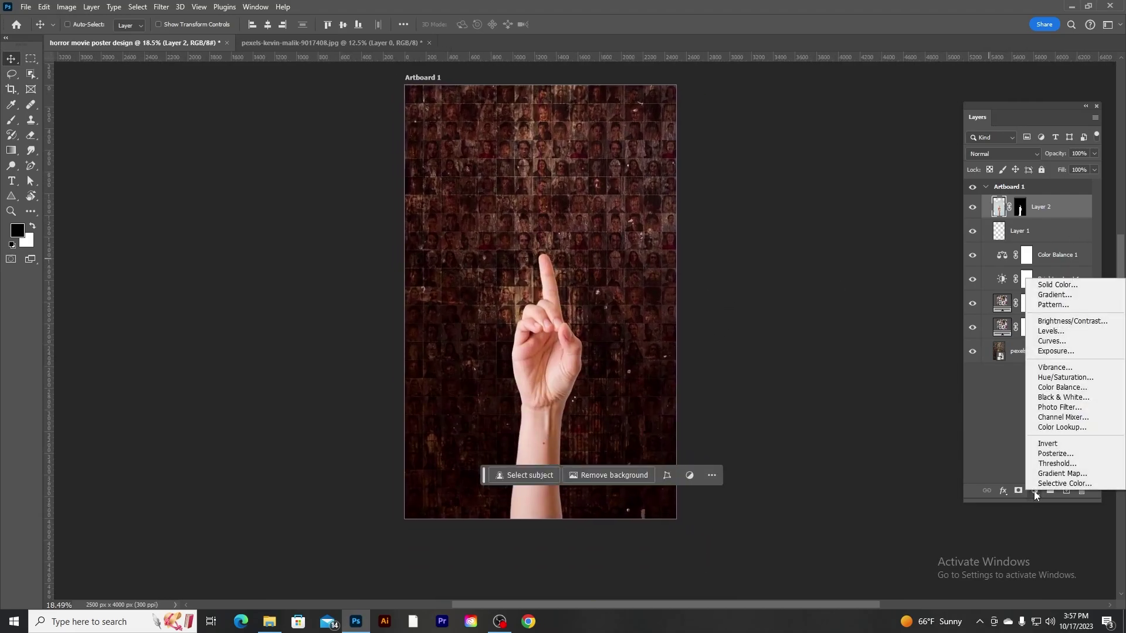
click(1054, 337)
drag(858, 241, 861, 242)
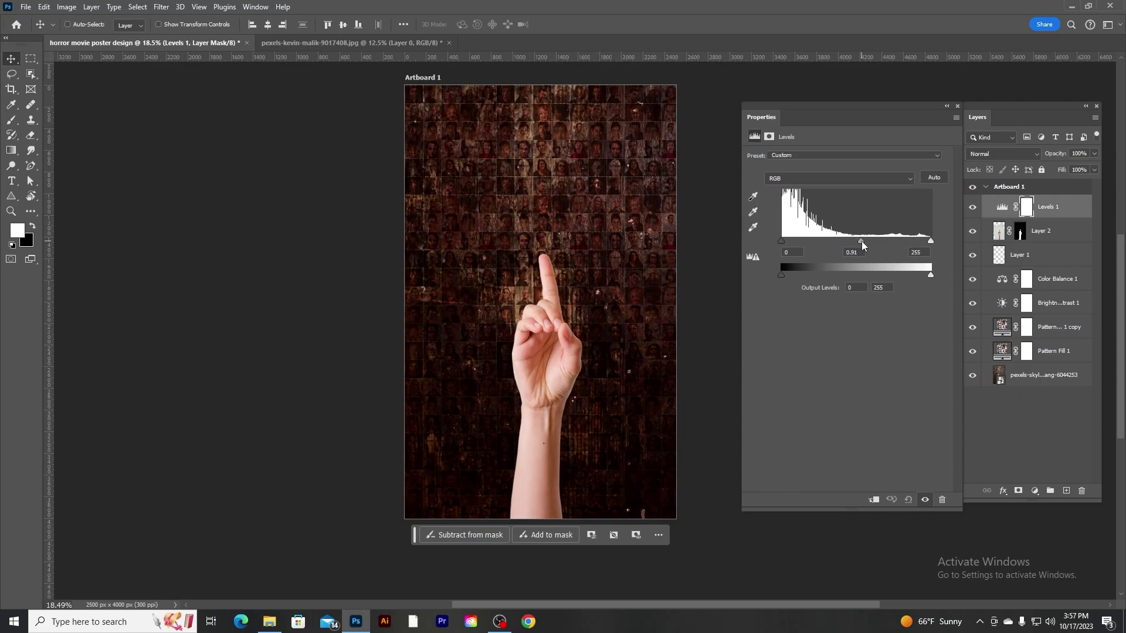
click(874, 500)
drag(784, 243, 872, 241)
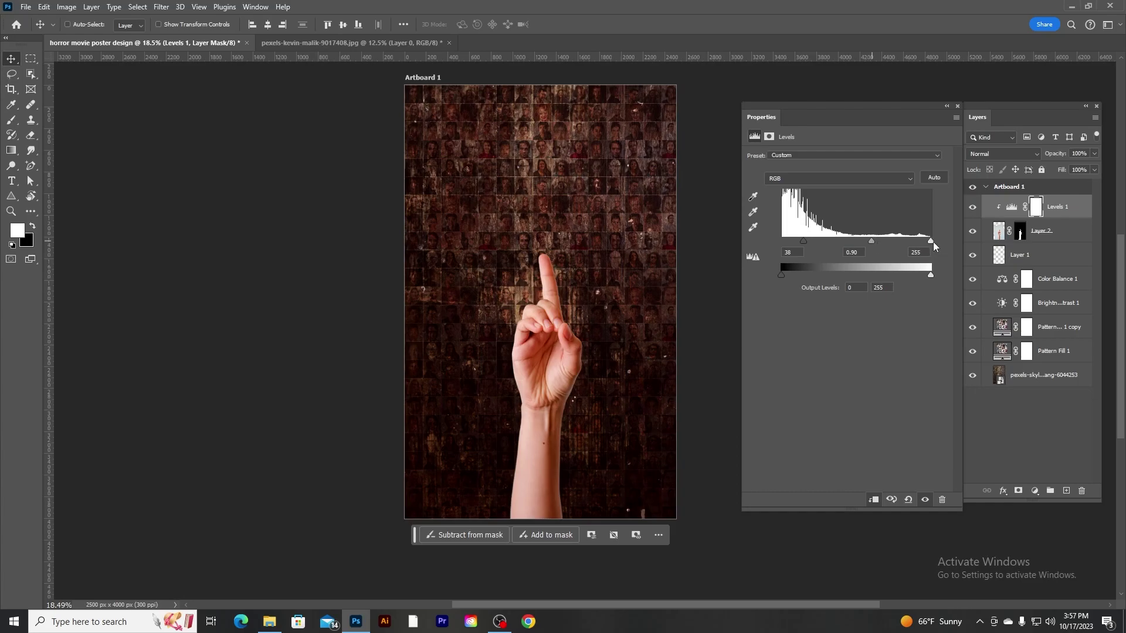
click(957, 106)
Add a clipped Brightness/Contrast adjustment dimming the hand to brightness -33, contrast 13.
click(1035, 491)
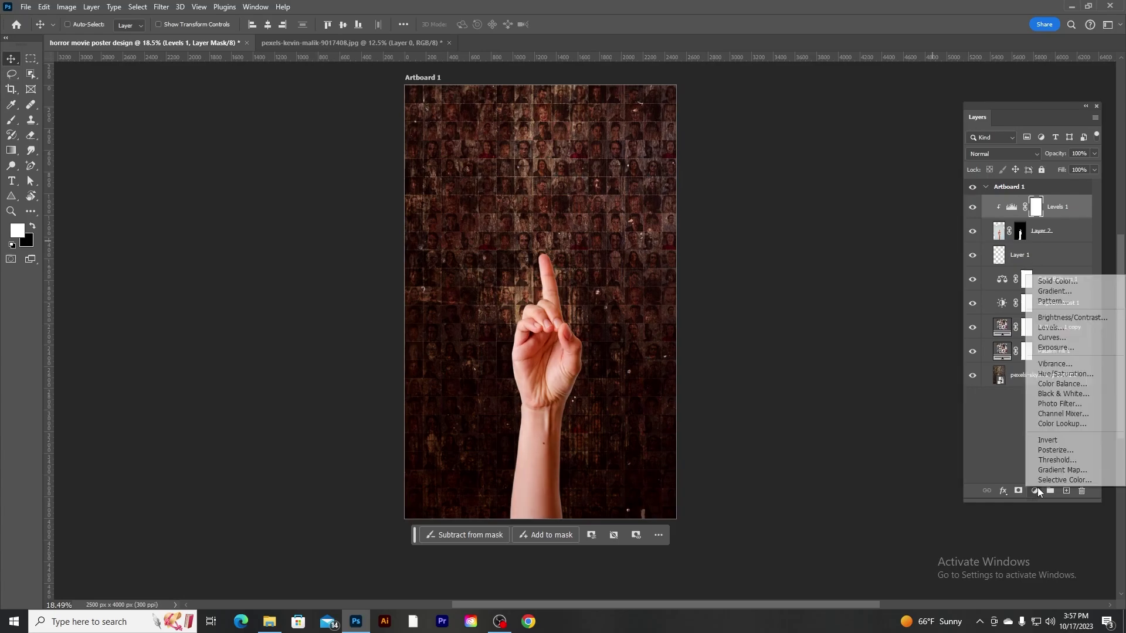
click(1068, 317)
click(874, 501)
drag(848, 189, 825, 189)
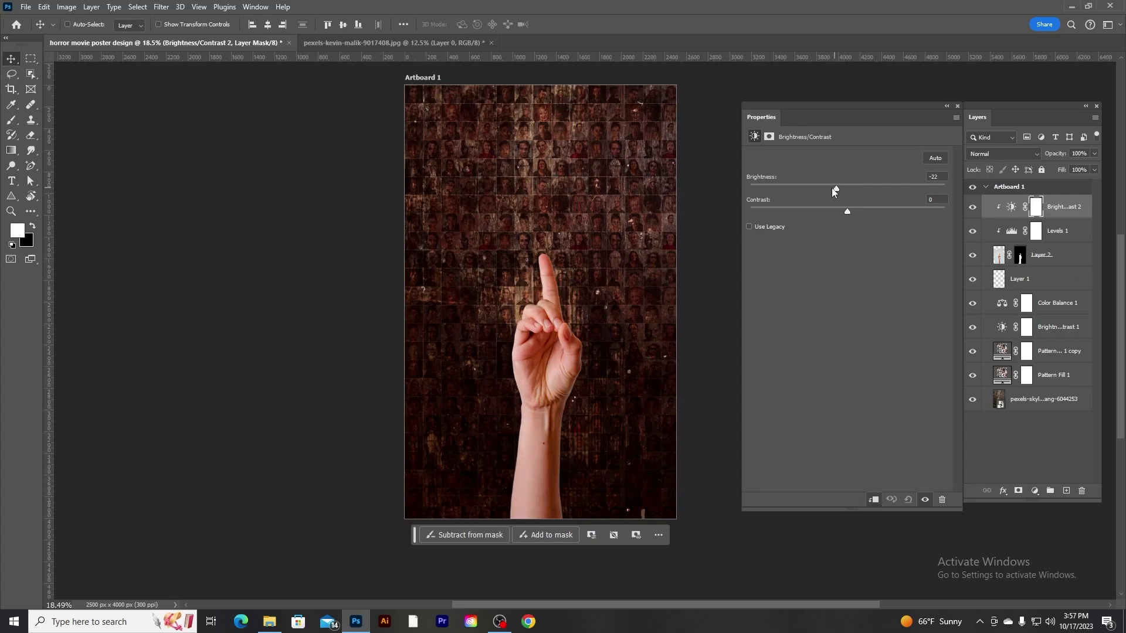
click(957, 106)
click(1071, 258)
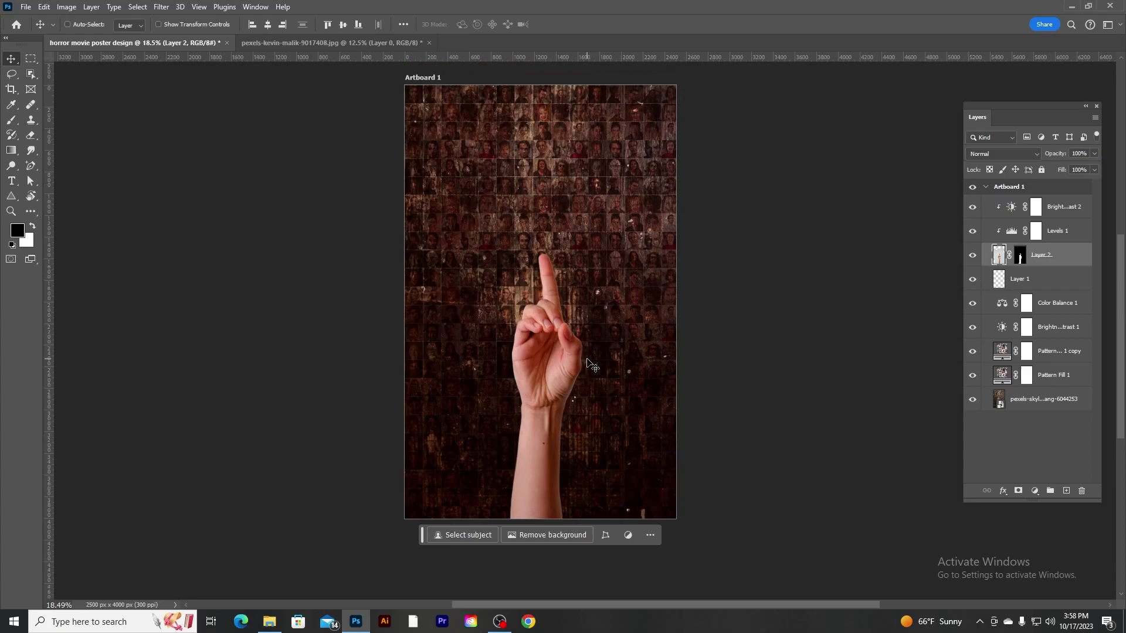
alt+scroll(588, 362, up, 1)
scroll(588, 361, down, 1)
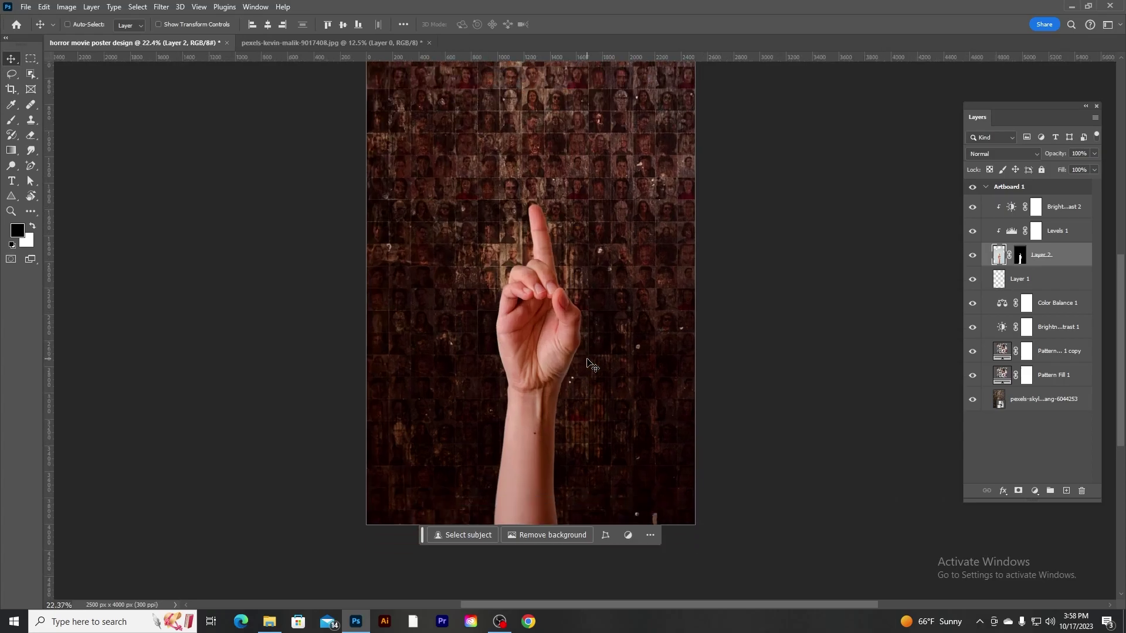
scroll(588, 362, up, 1)
alt+scroll(588, 361, down, 1)
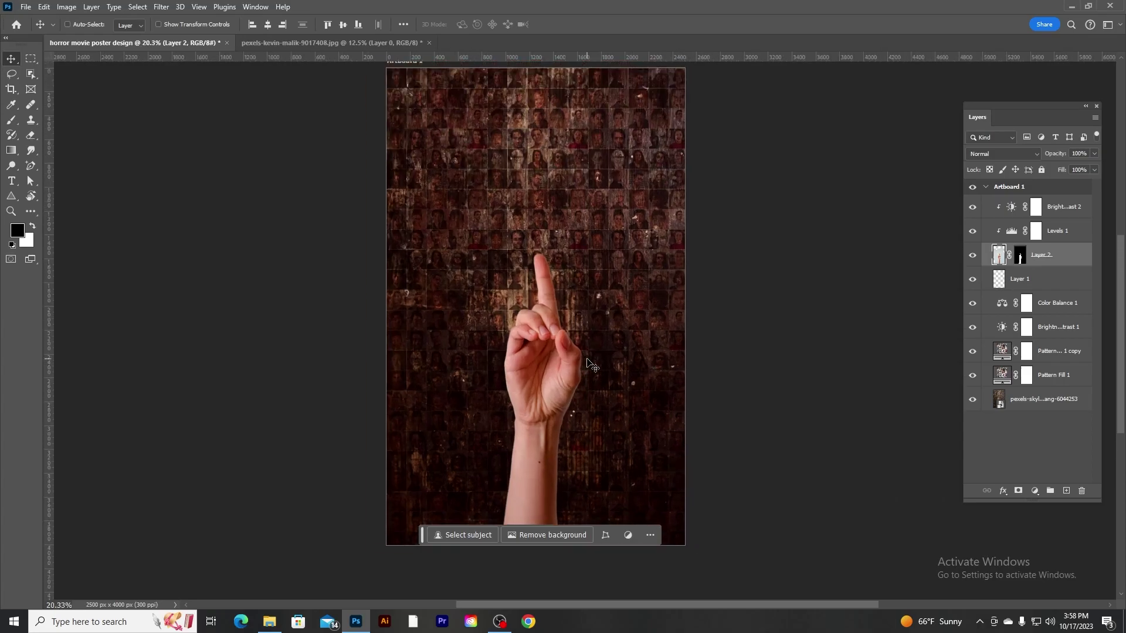
scroll(588, 362, down, 1)
alt+scroll(551, 375, down, 1)
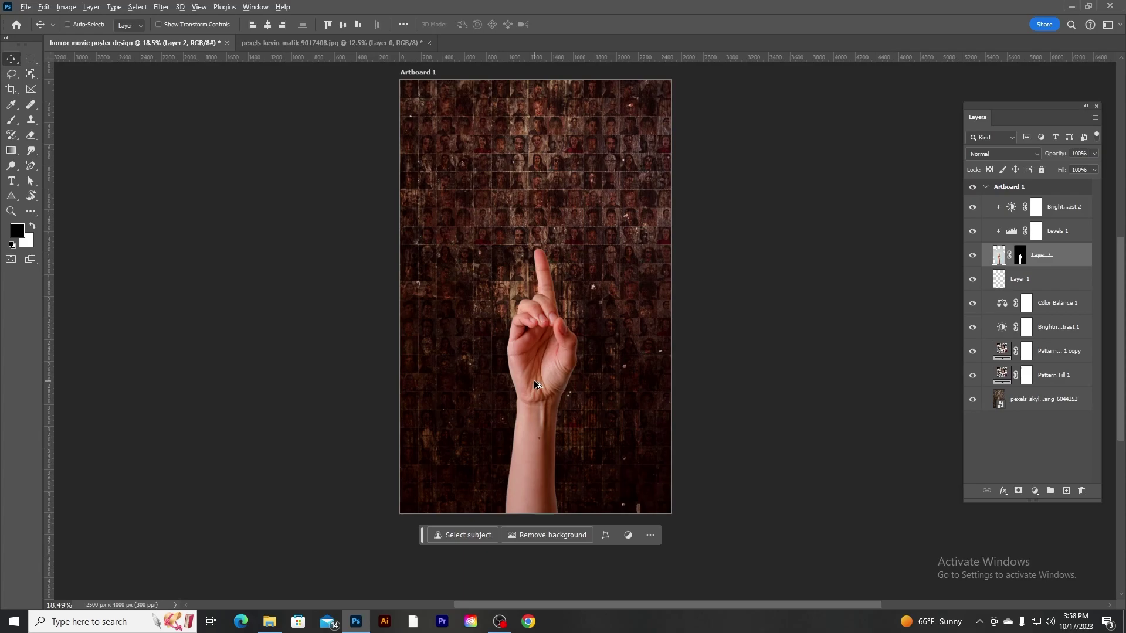
scroll(533, 384, down, 1)
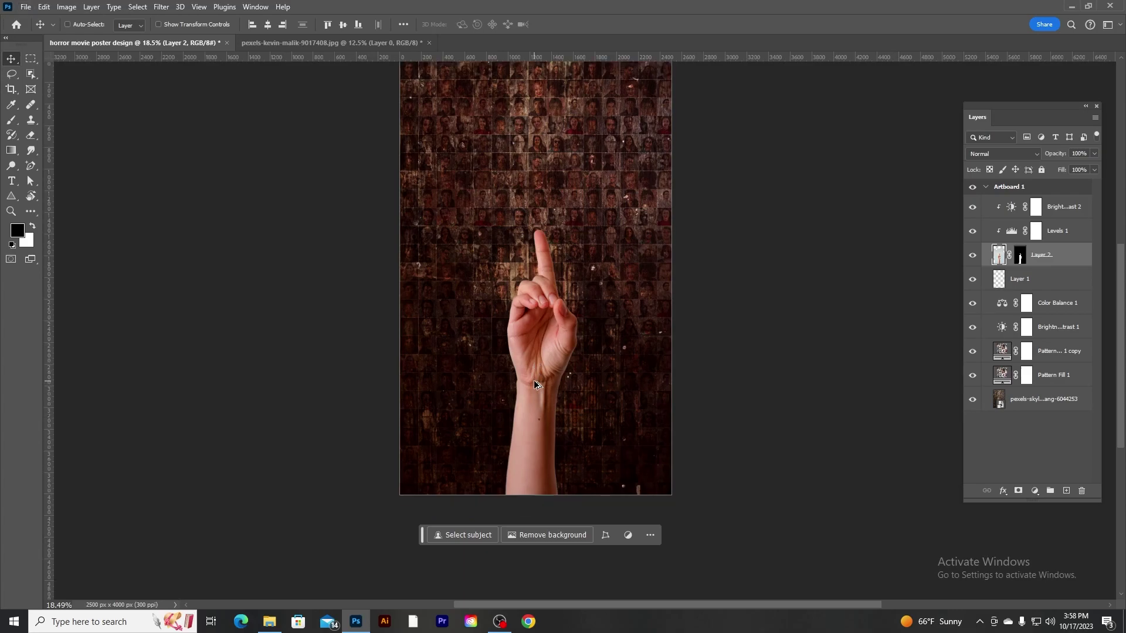
Place Embedded texture.png and scale it to cover the whole arm.
click(1066, 491)
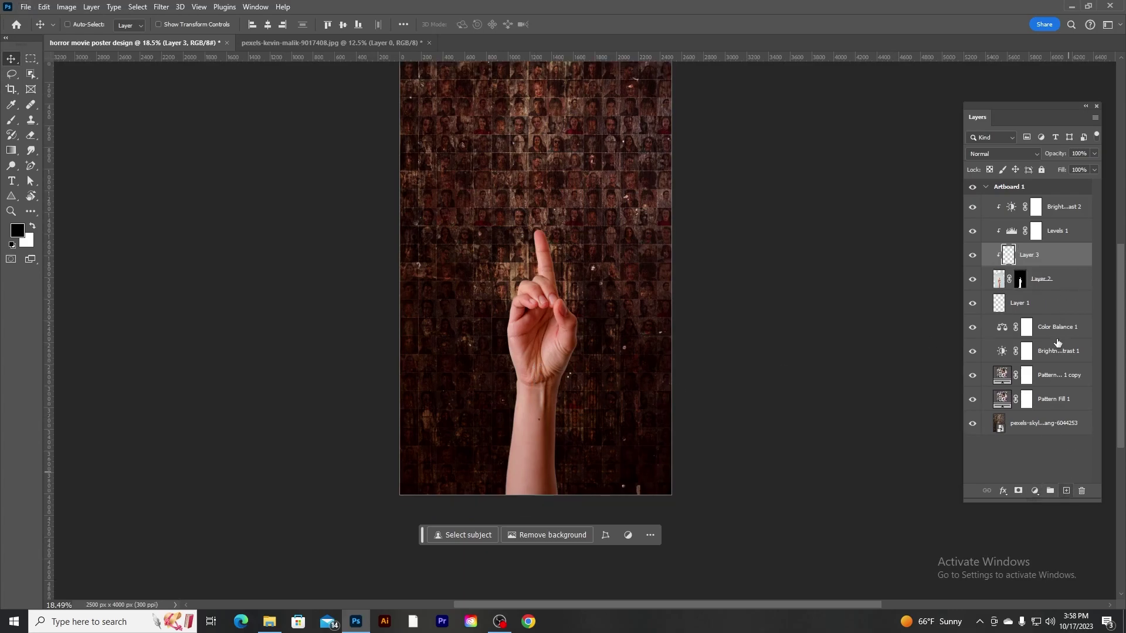
click(26, 7)
click(57, 261)
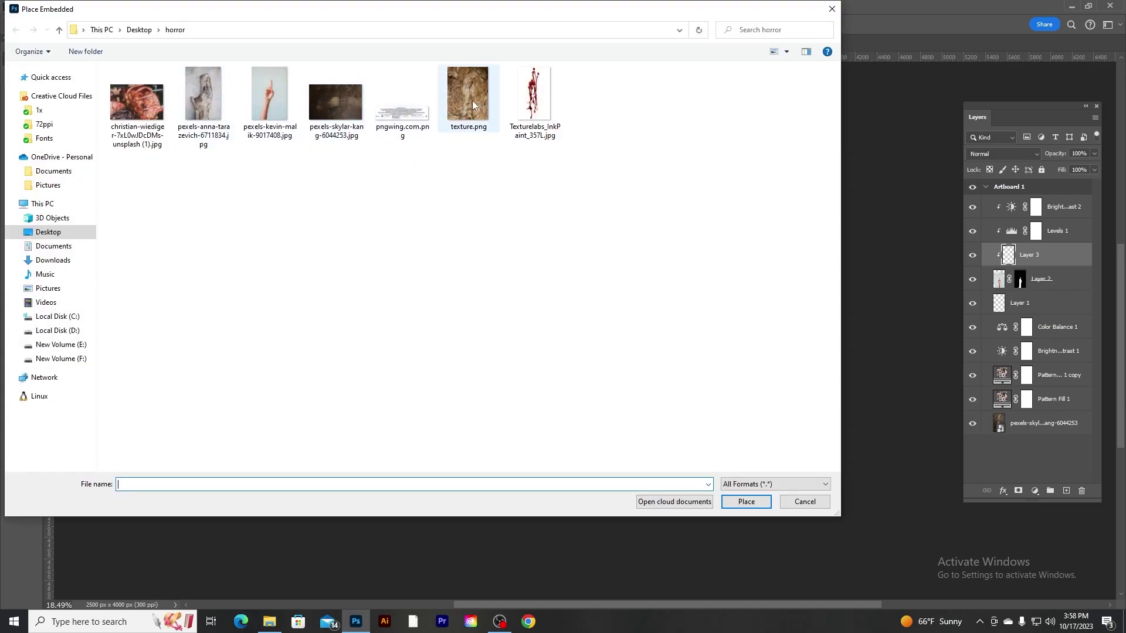
double_click(463, 110)
drag(542, 295, 525, 361)
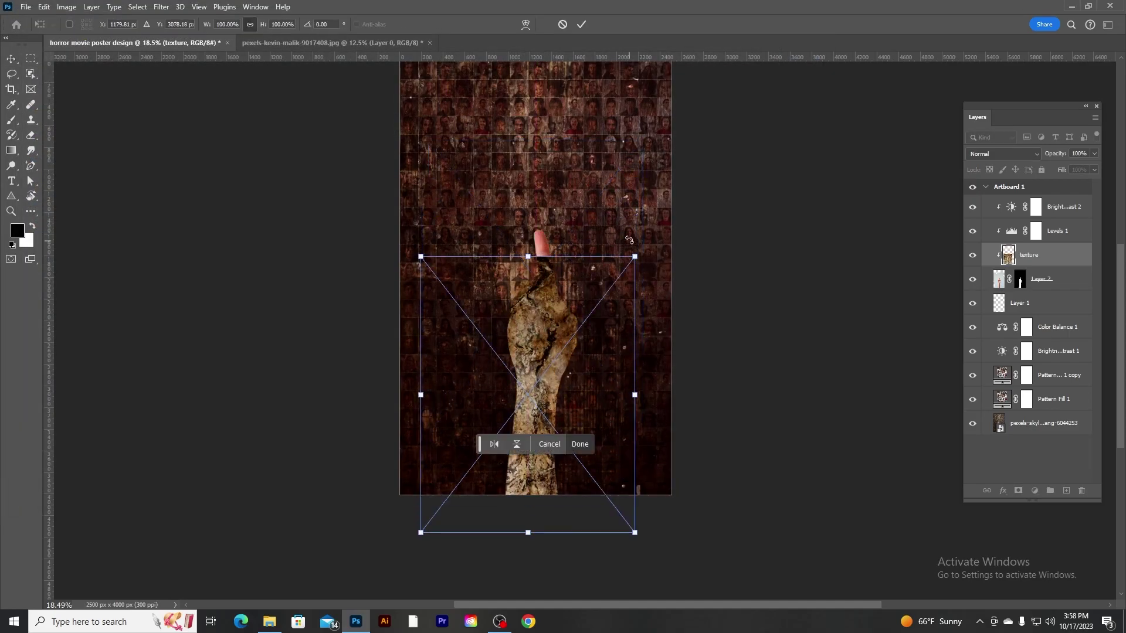
mouse_move(633, 251)
mouse_down()
mouse_move(672, 230)
mouse_move(659, 203)
mouse_up()
key(Return)
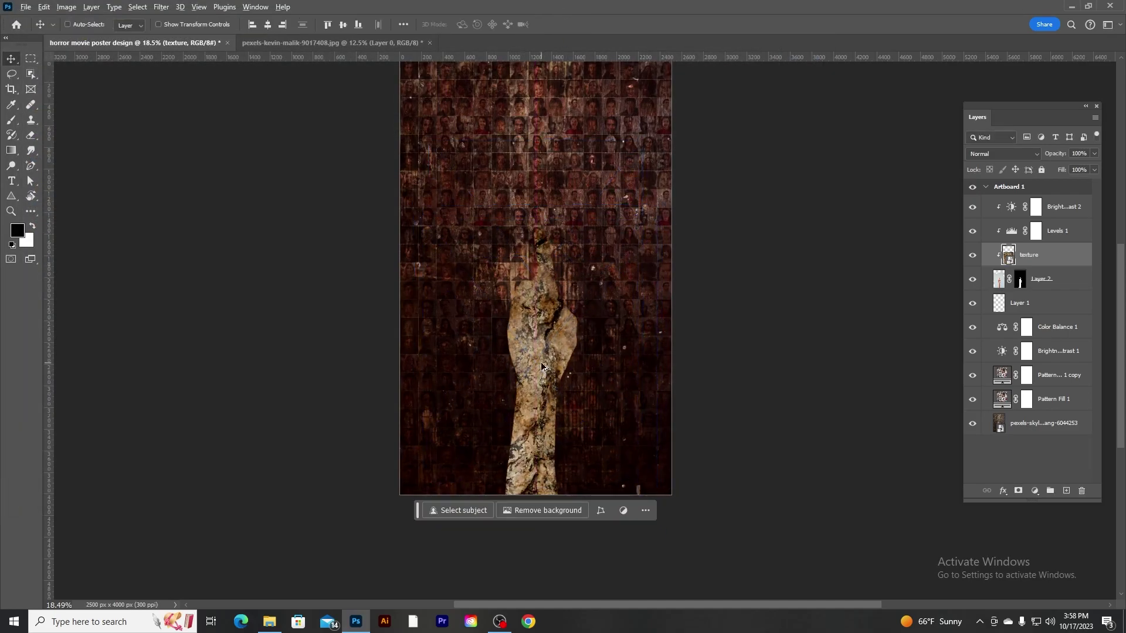
Clip the texture to the hand layer and set its blend mode to Overlay.
key(ctrl+alt+g)
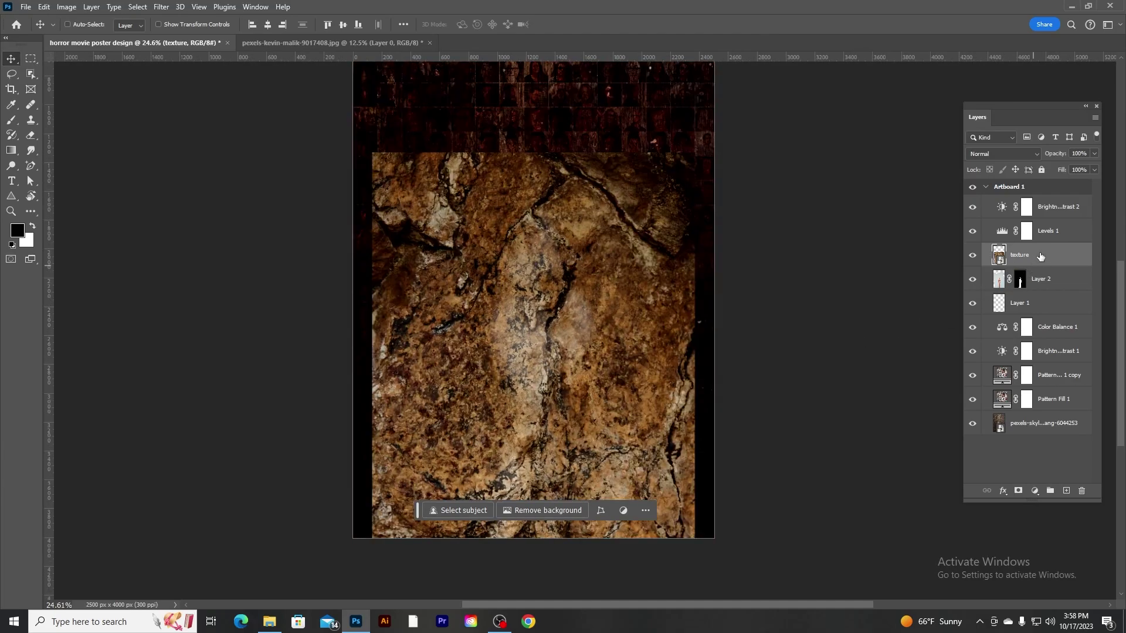
key(ctrl+alt+g)
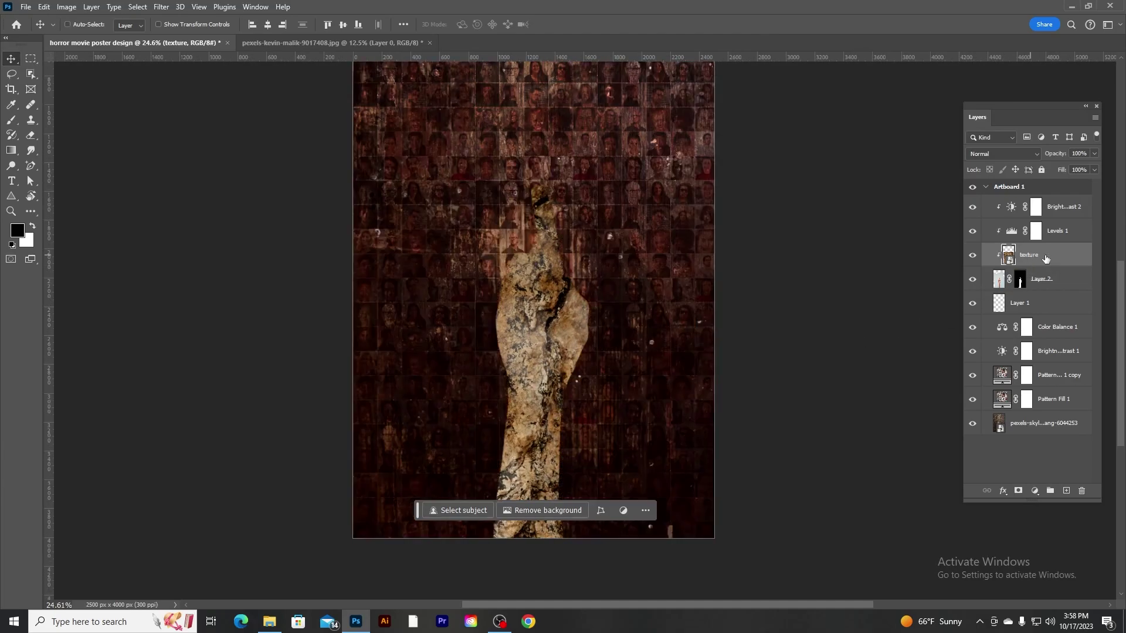
click(1003, 154)
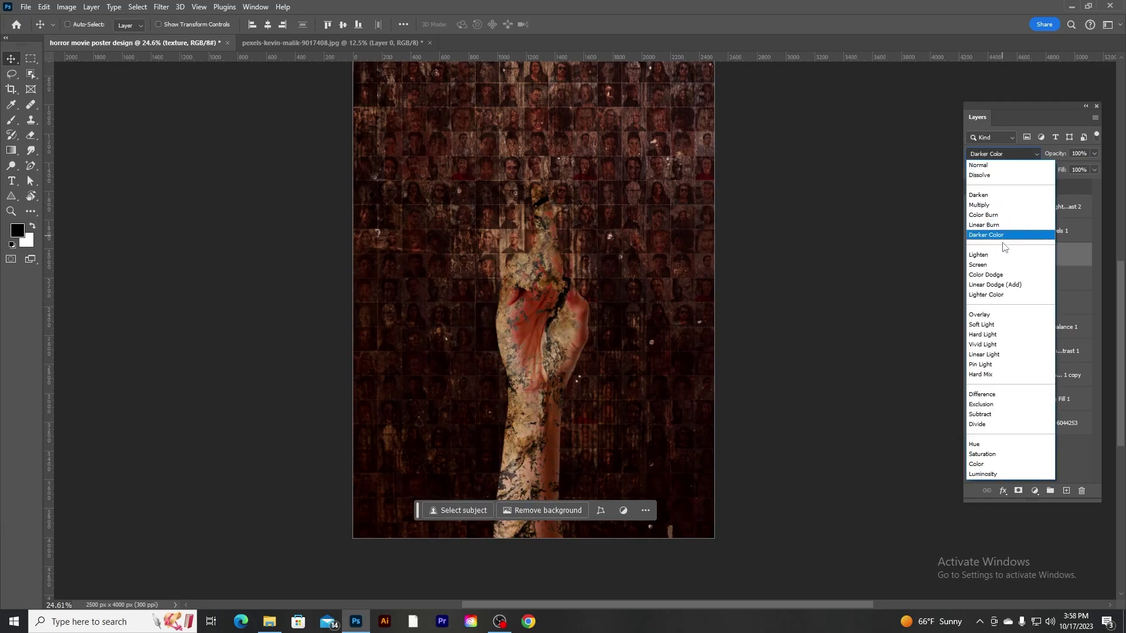
click(986, 315)
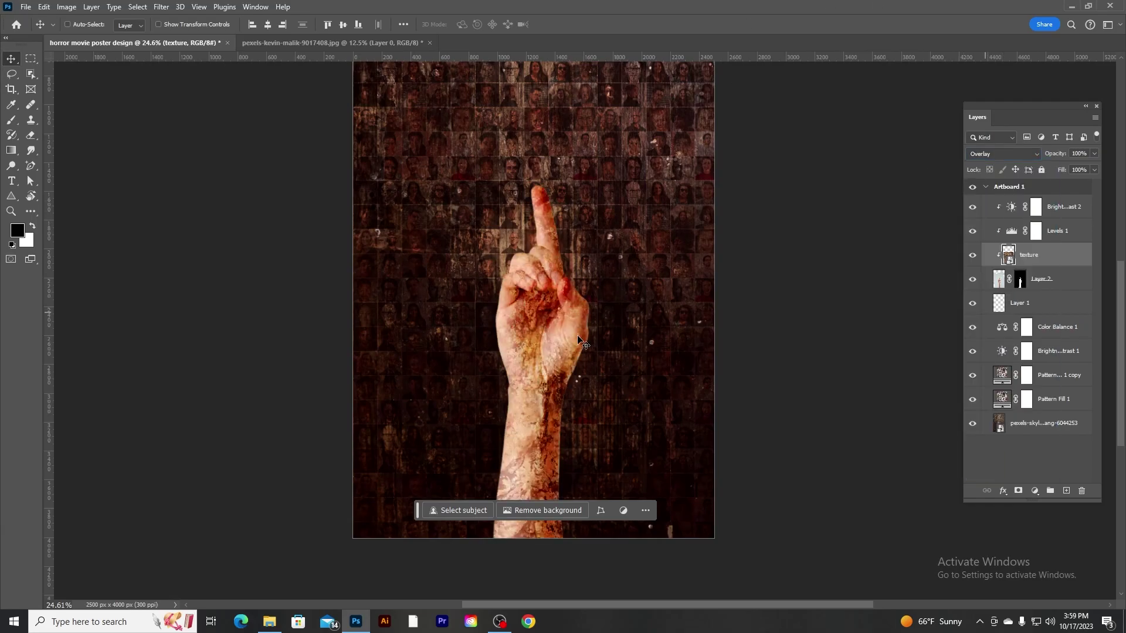
scroll(577, 339, up, 1)
scroll(580, 343, down, 1)
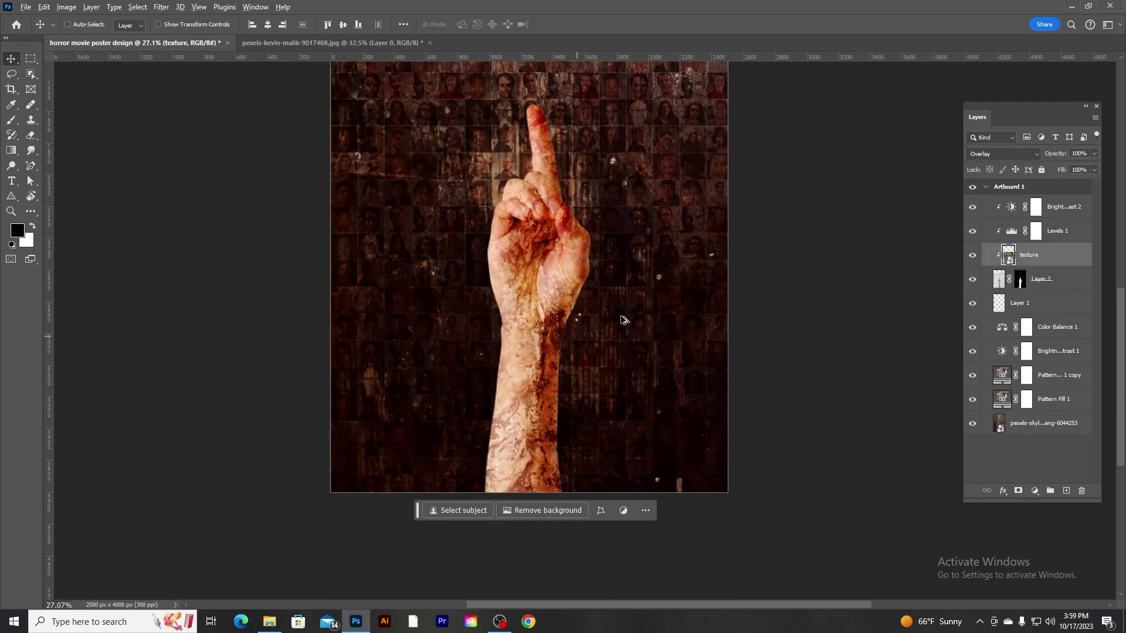
Delete the layer mask from the hand layer, Layer 2.
click(1062, 210)
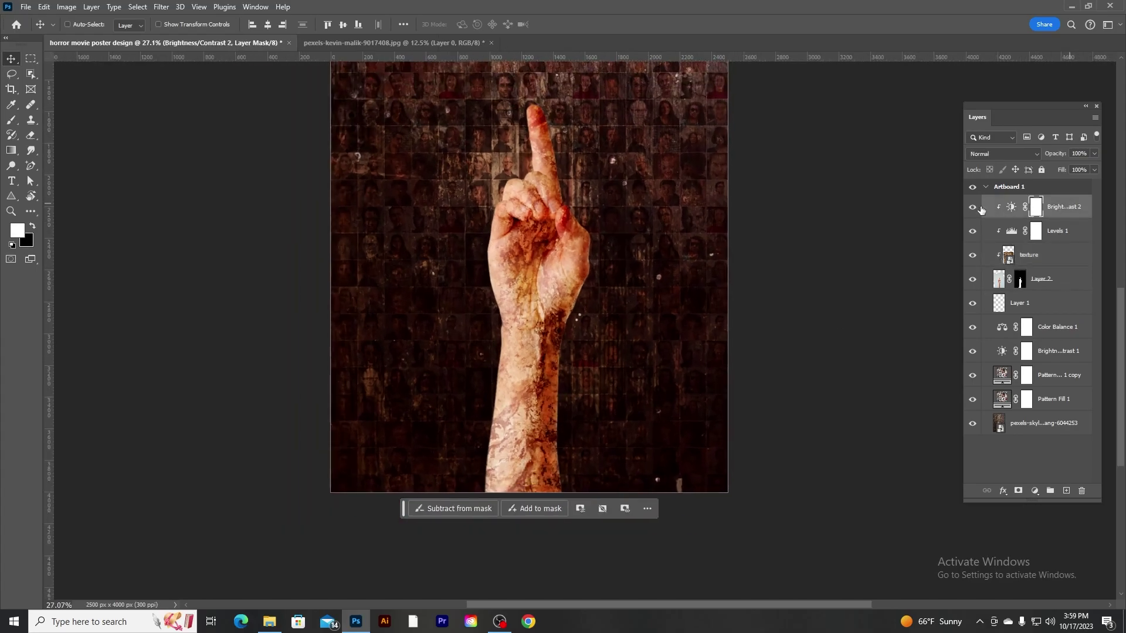
scroll(647, 238, down, 1)
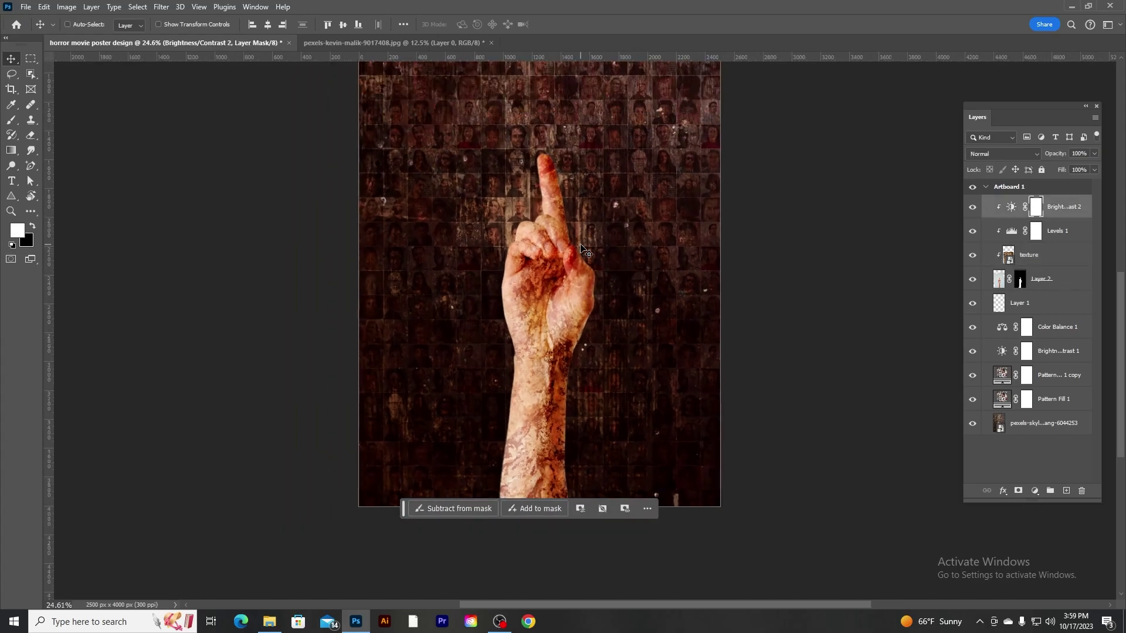
click(1049, 254)
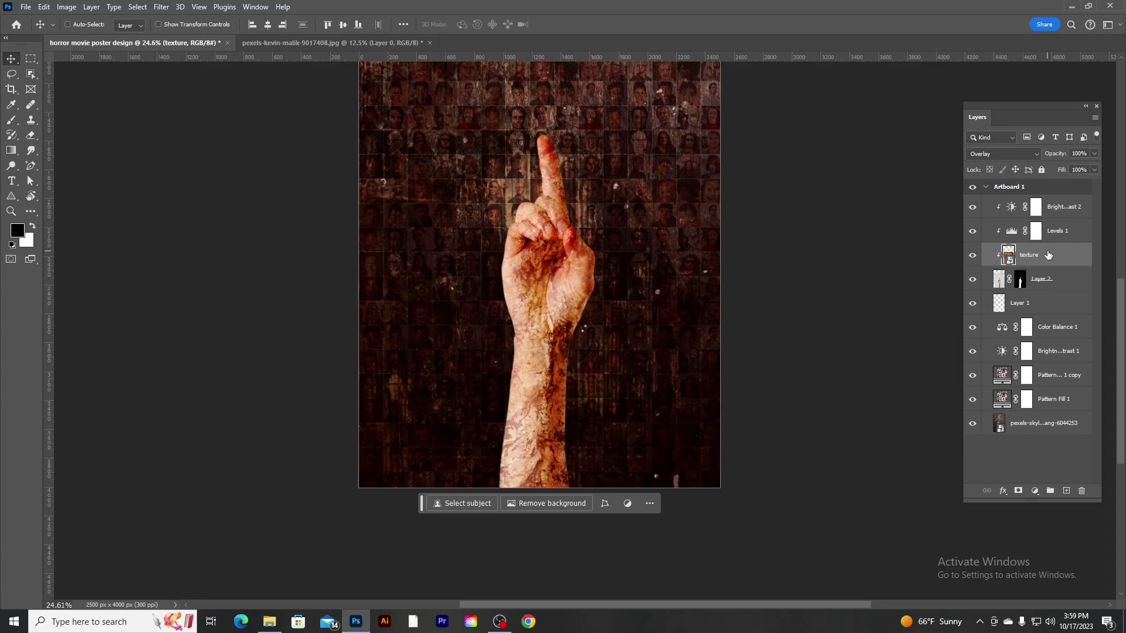
right_click(1021, 280)
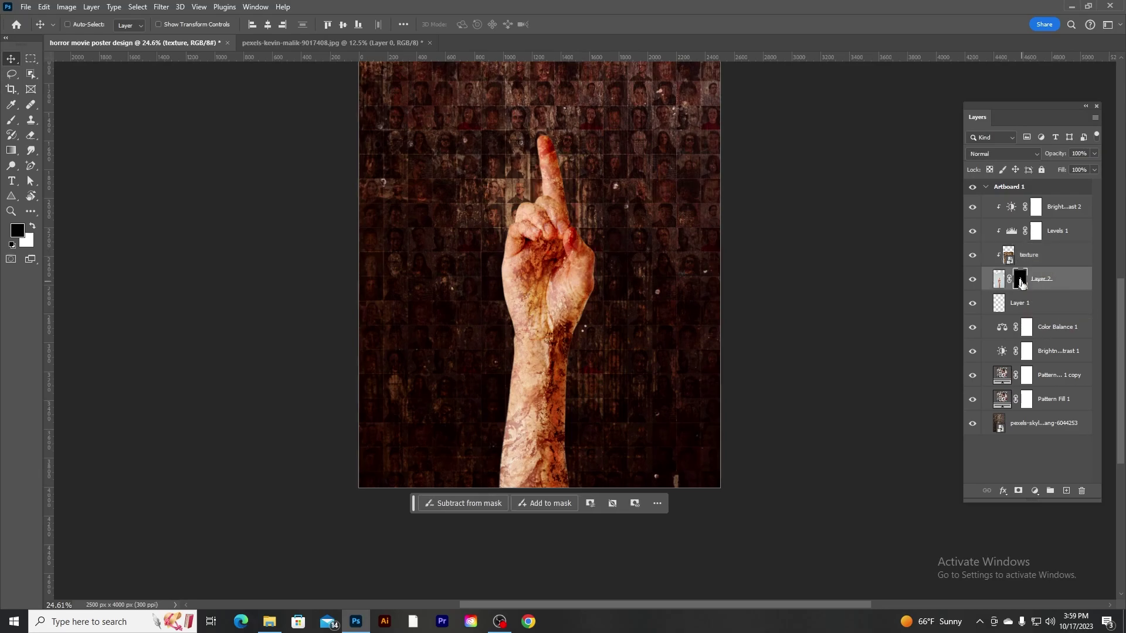
click(1035, 306)
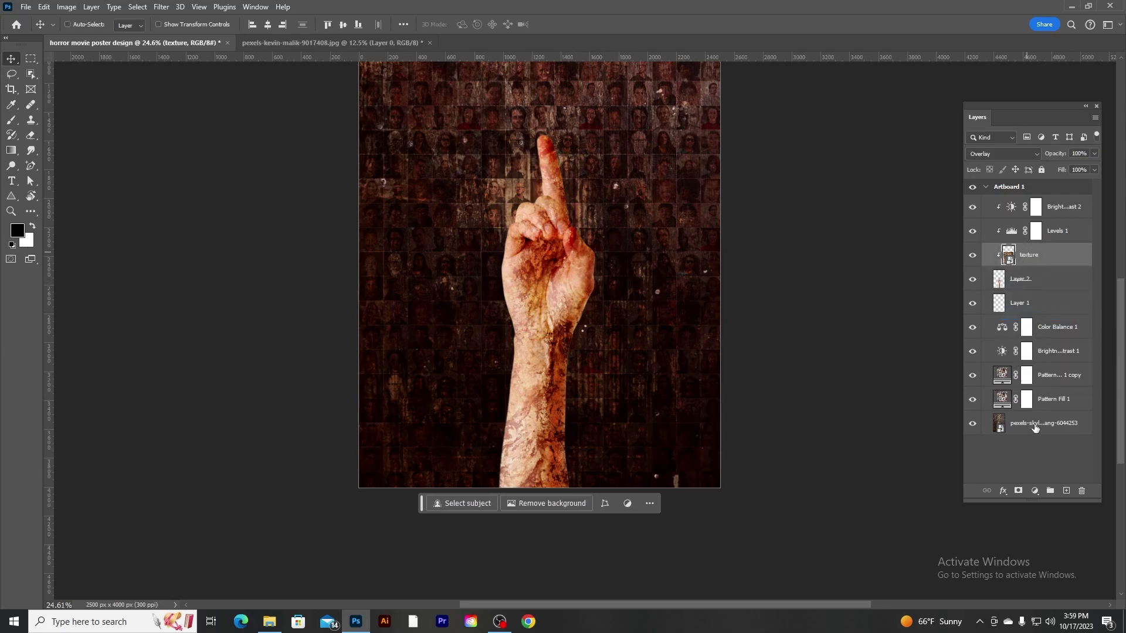
Give the texture layer an all-hiding black mask and paint the texture back in on the palm.
alt+click(1018, 491)
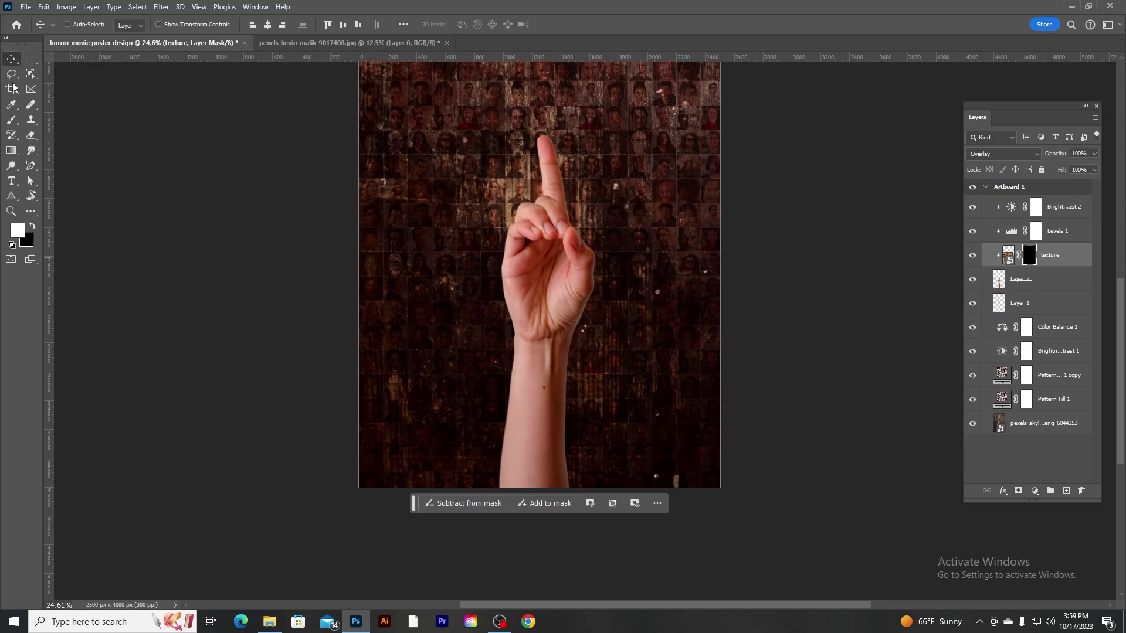
click(12, 122)
key(bracketleft)
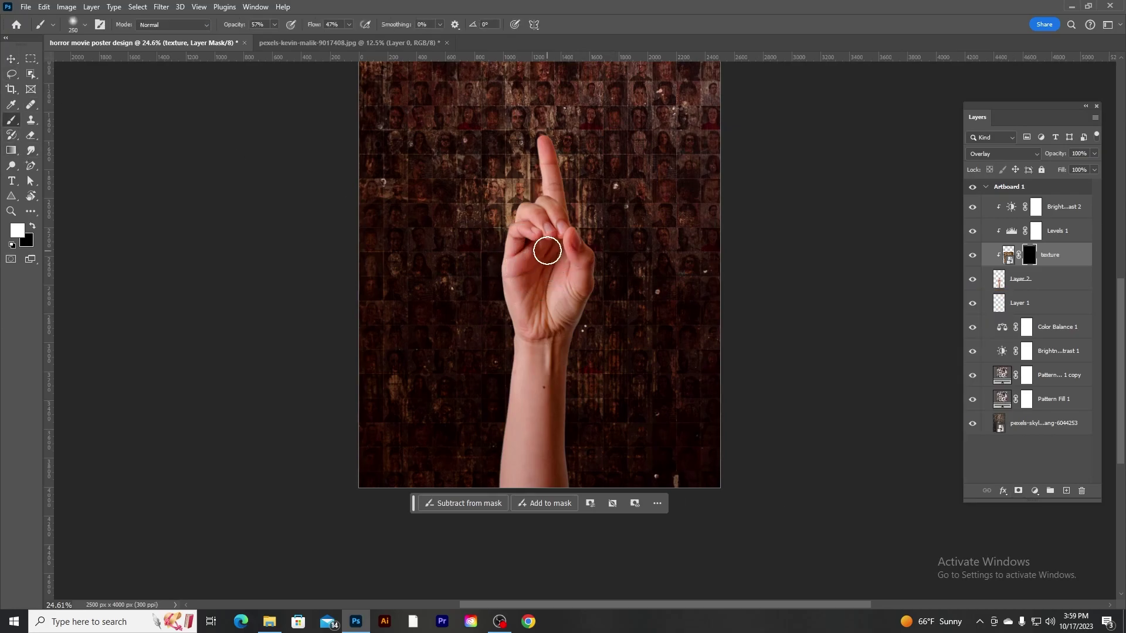
drag(535, 229, 542, 351)
With a larger brush, reveal texture patches down the lower forearm.
key(bracketright)
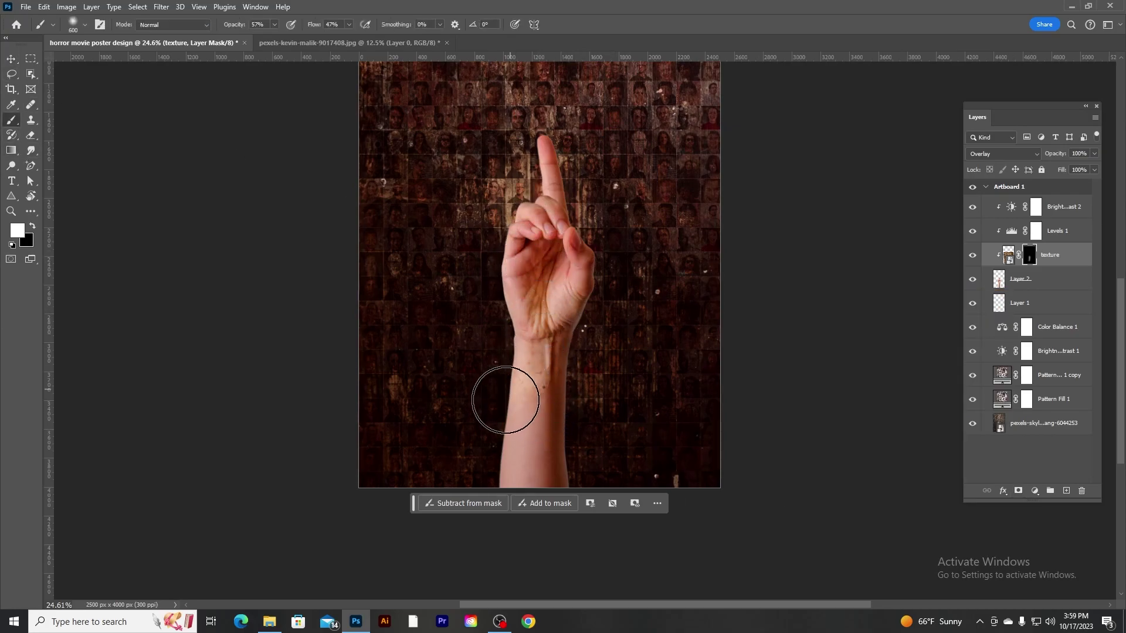
drag(553, 402, 498, 497)
scroll(498, 496, up, 2)
key(bracketleft)
key(bracketleft)
key(bracketleft)
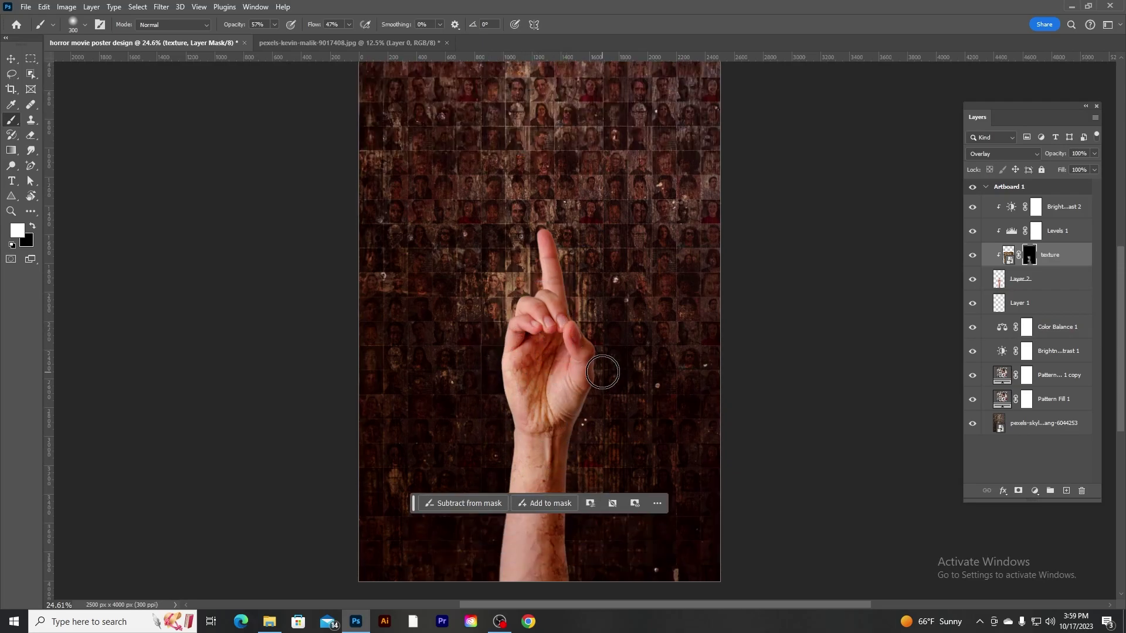
scroll(528, 328, up, 2)
scroll(586, 393, up, 4)
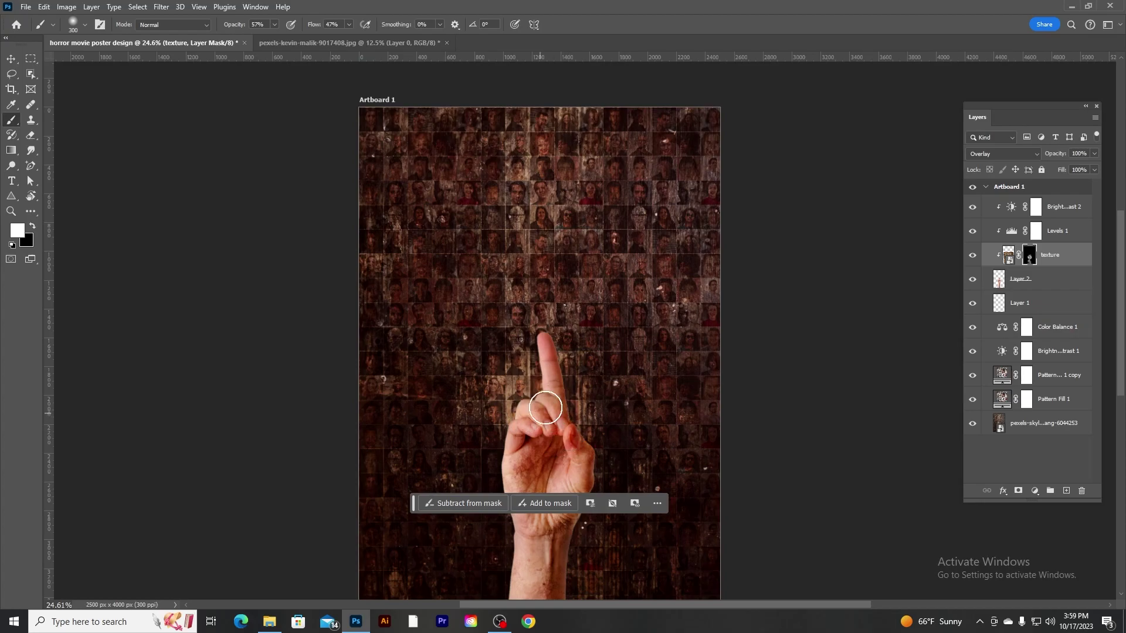
scroll(553, 327, down, 8)
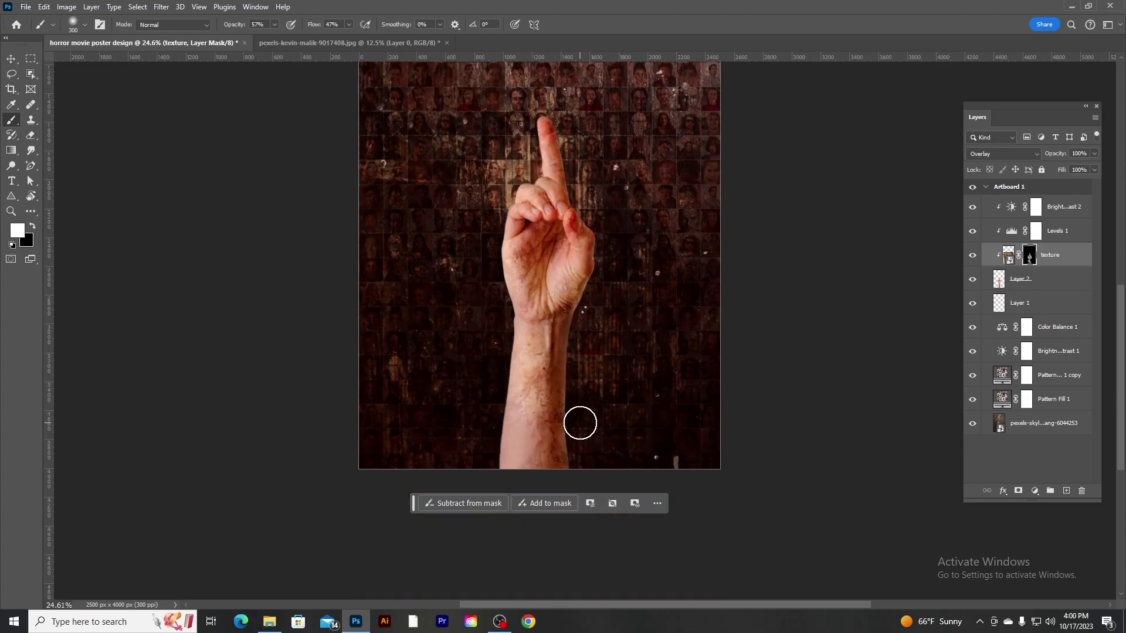
scroll(572, 363, up, 1)
scroll(627, 288, down, 1)
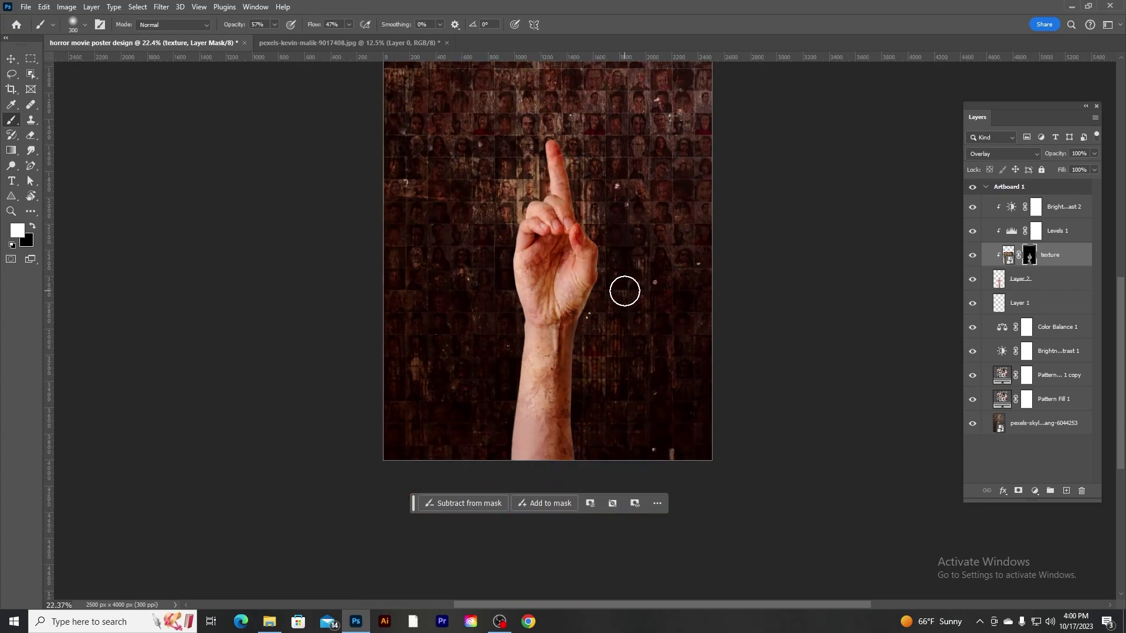
scroll(558, 397, up, 2)
Add a white mask to the hand layer and paint black to fade the wrist.
click(1052, 279)
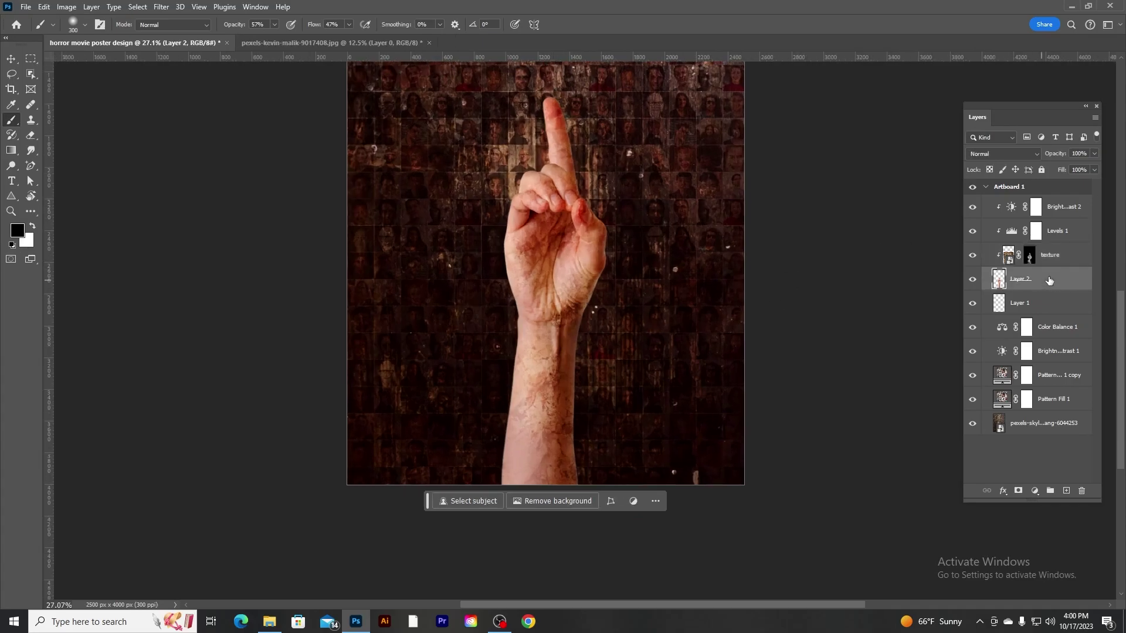
click(1019, 491)
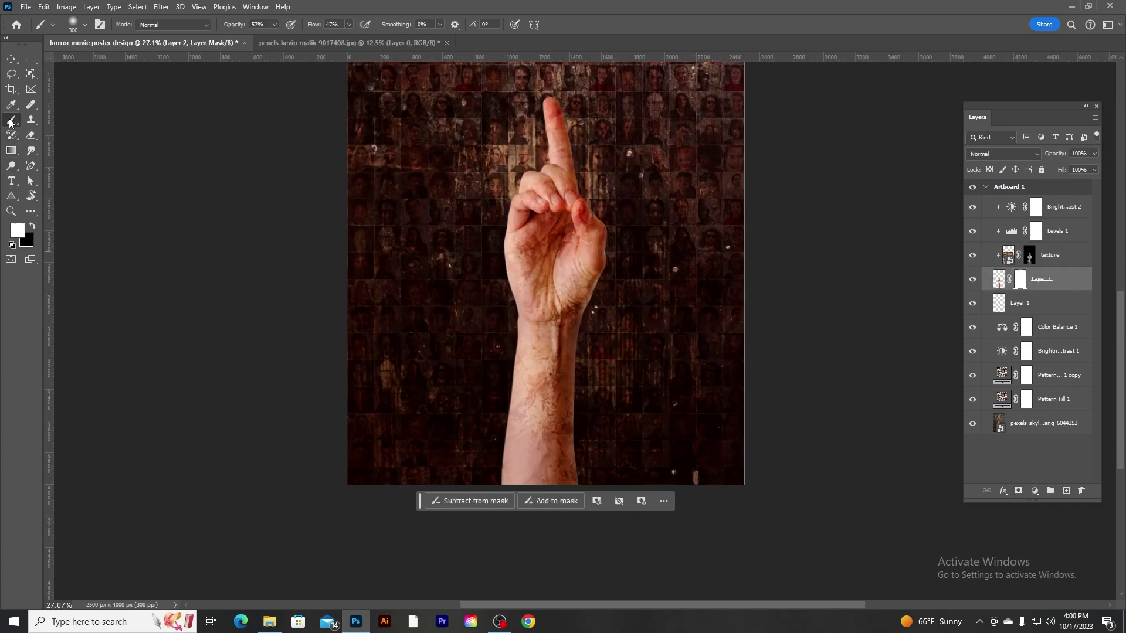
key(x)
drag(543, 329, 547, 382)
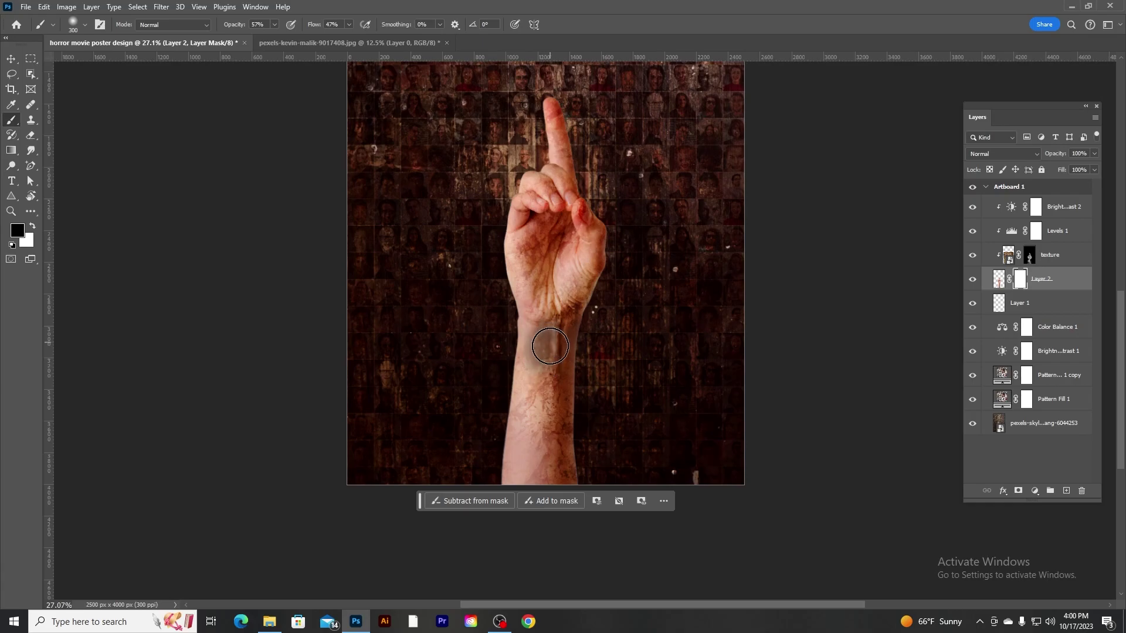
scroll(605, 384, up, 1)
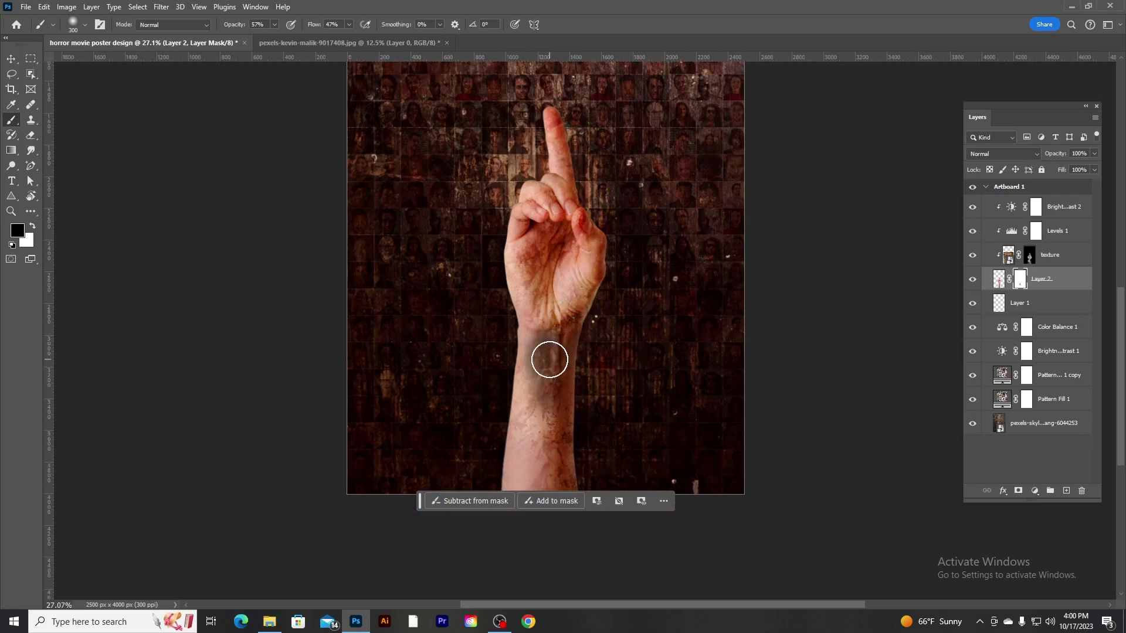
scroll(575, 363, down, 4)
scroll(581, 335, up, 3)
scroll(573, 314, up, 2)
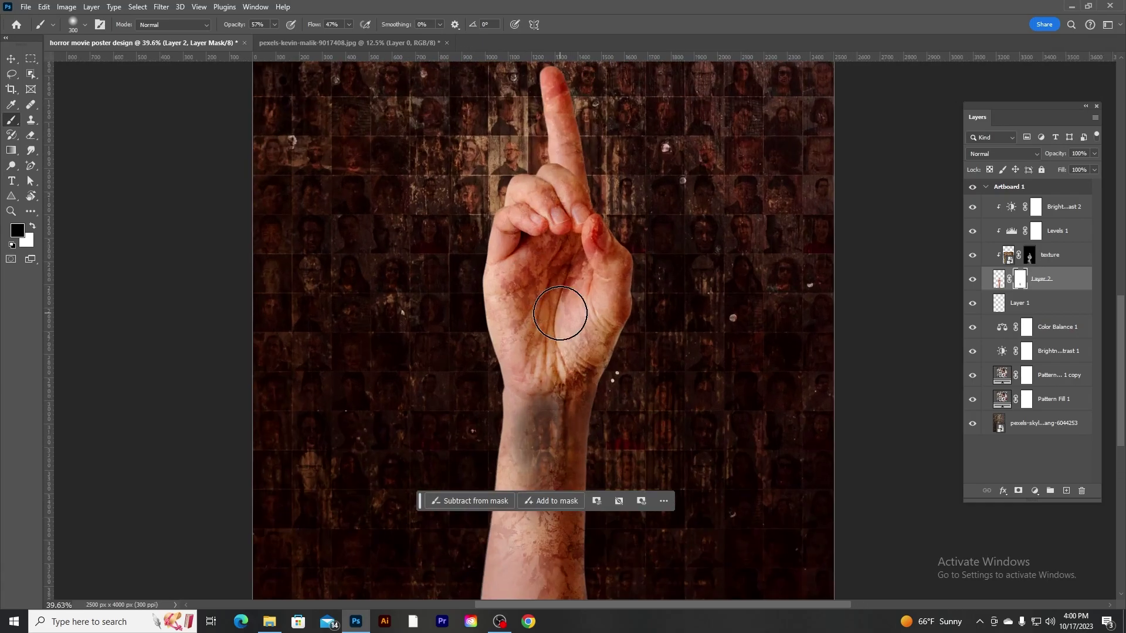
Fade a soft spot in the palm centre, and add an empty clipped Layer 3 above the texture.
key(bracketleft)
key(bracketleft)
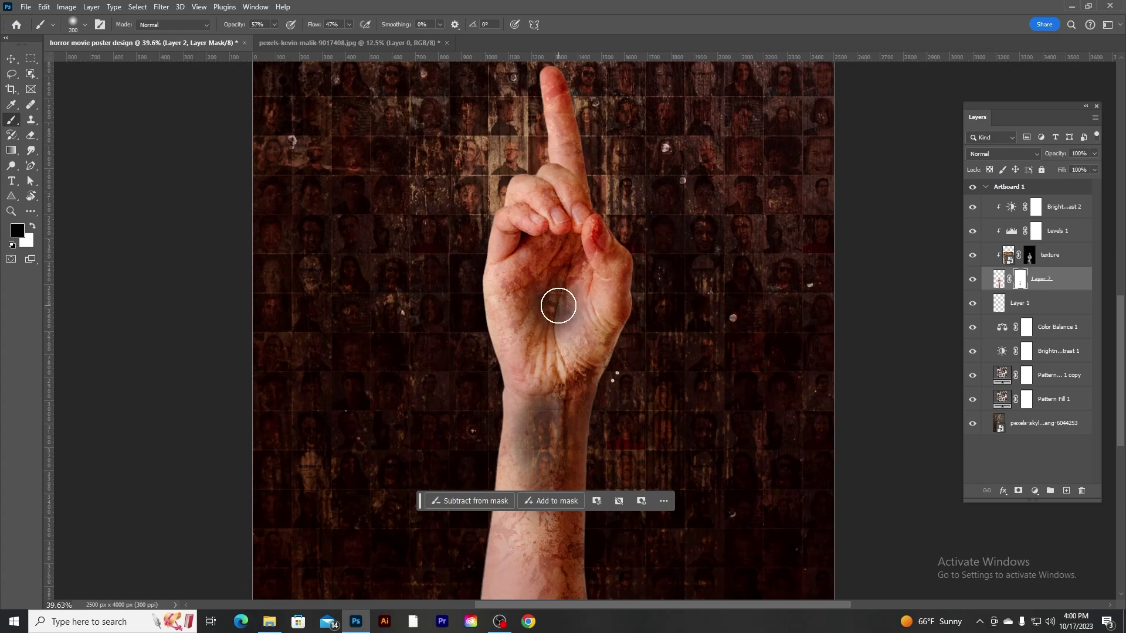
click(558, 306)
scroll(578, 281, up, 2)
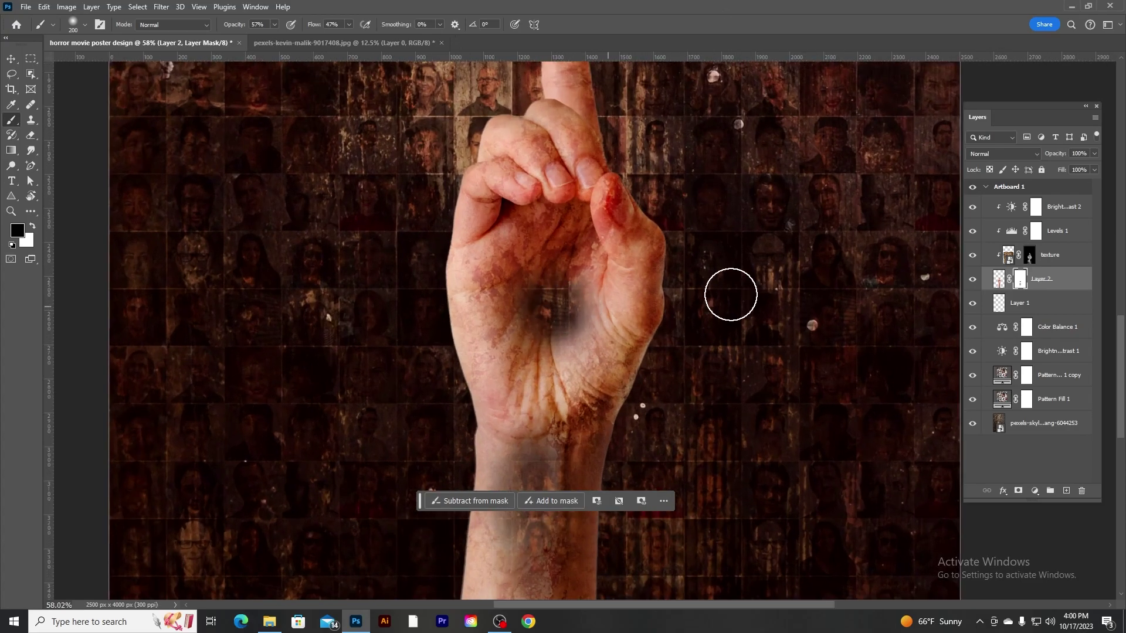
click(1050, 255)
click(1066, 491)
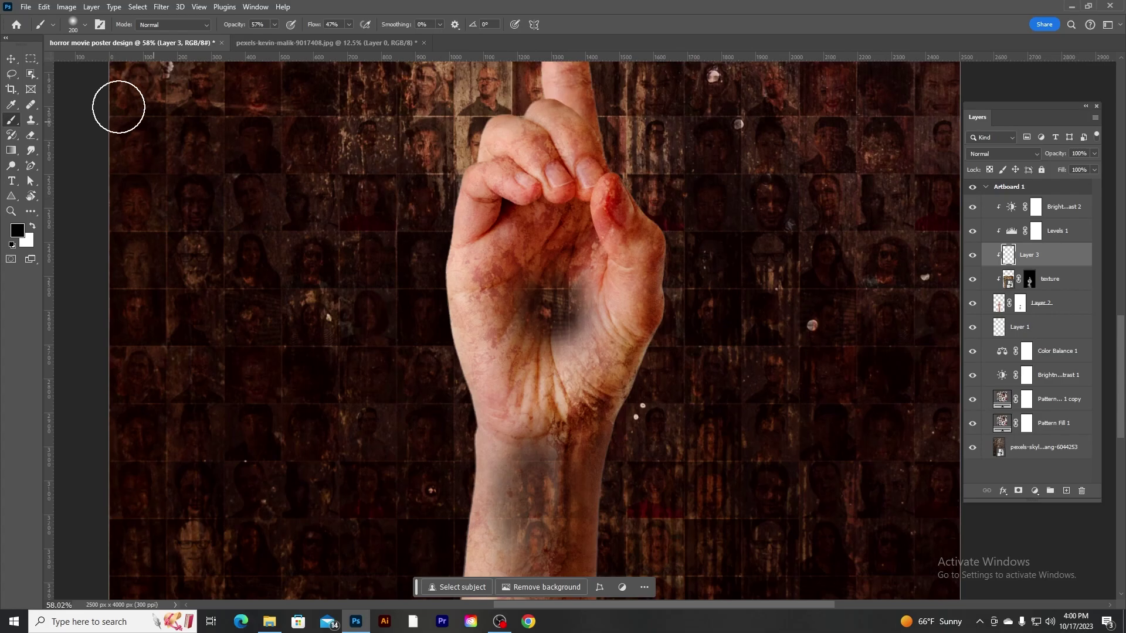
Place the bloody flesh photo over the hand and shift it slightly upward.
click(25, 7)
click(56, 261)
double_click(137, 100)
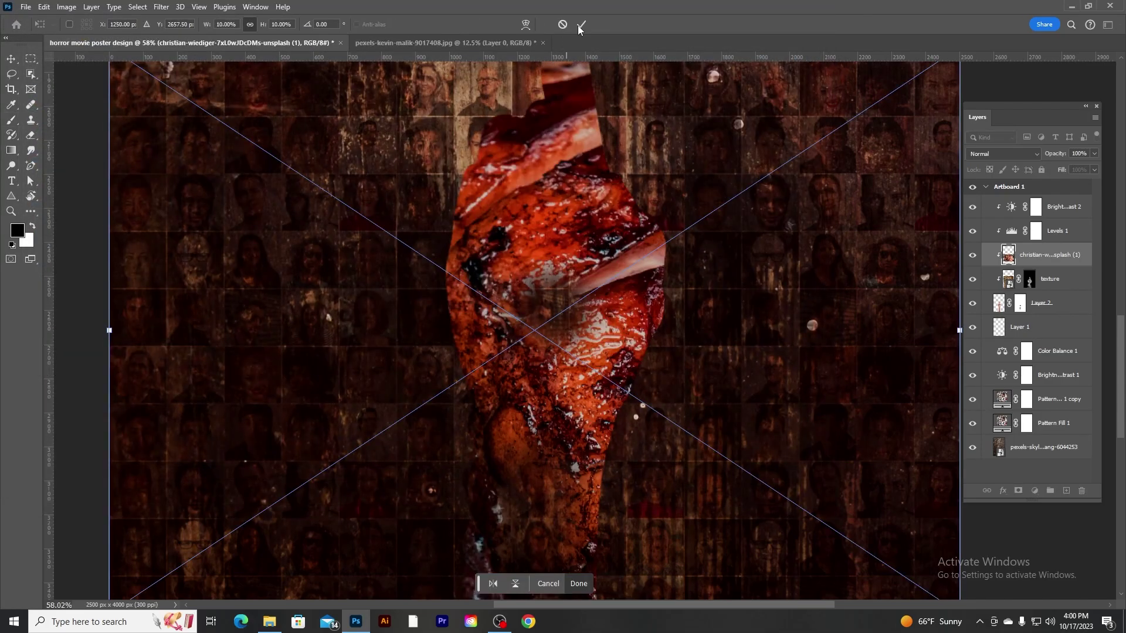
click(578, 28)
drag(567, 149, 567, 114)
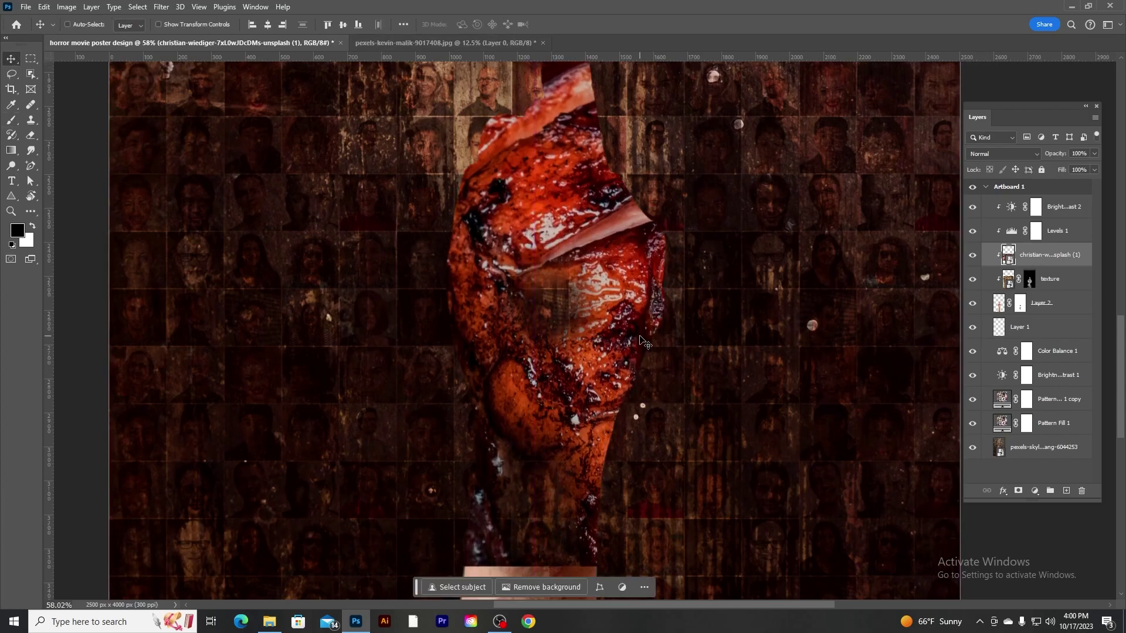
Hide the flesh texture with an inverted mask, then paint white to reveal it on the palm.
click(1019, 492)
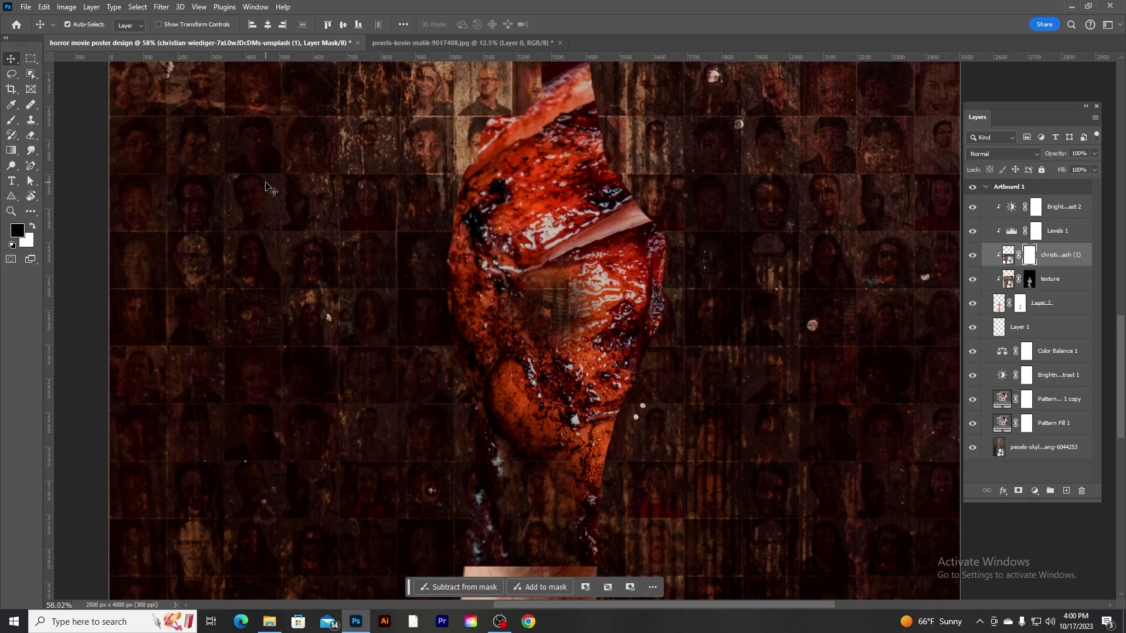
key(ctrl+i)
click(10, 121)
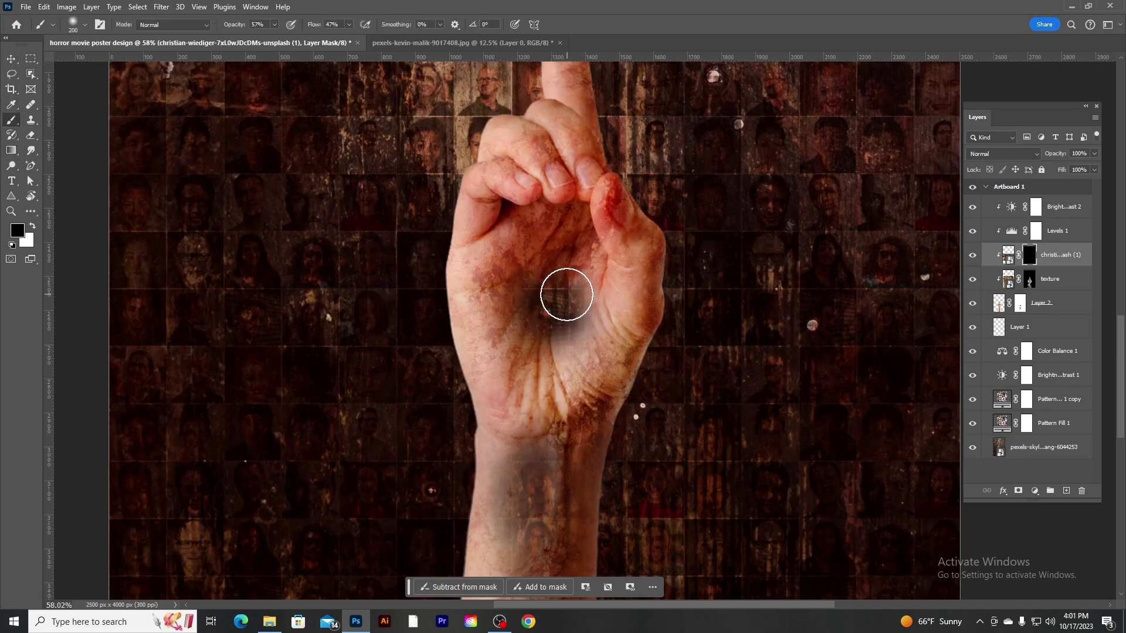
key(x)
mouse_move(584, 332)
mouse_down()
mouse_move(561, 342)
mouse_move(525, 281)
mouse_move(557, 276)
mouse_move(543, 276)
mouse_up()
Reveal more dark bruise texture over the palm and wrist.
scroll(500, 307, up, 2)
scroll(533, 299, down, 3)
mouse_move(527, 318)
mouse_down()
mouse_move(538, 262)
mouse_move(517, 247)
mouse_up()
scroll(518, 302, down, 3)
scroll(518, 302, down, 2)
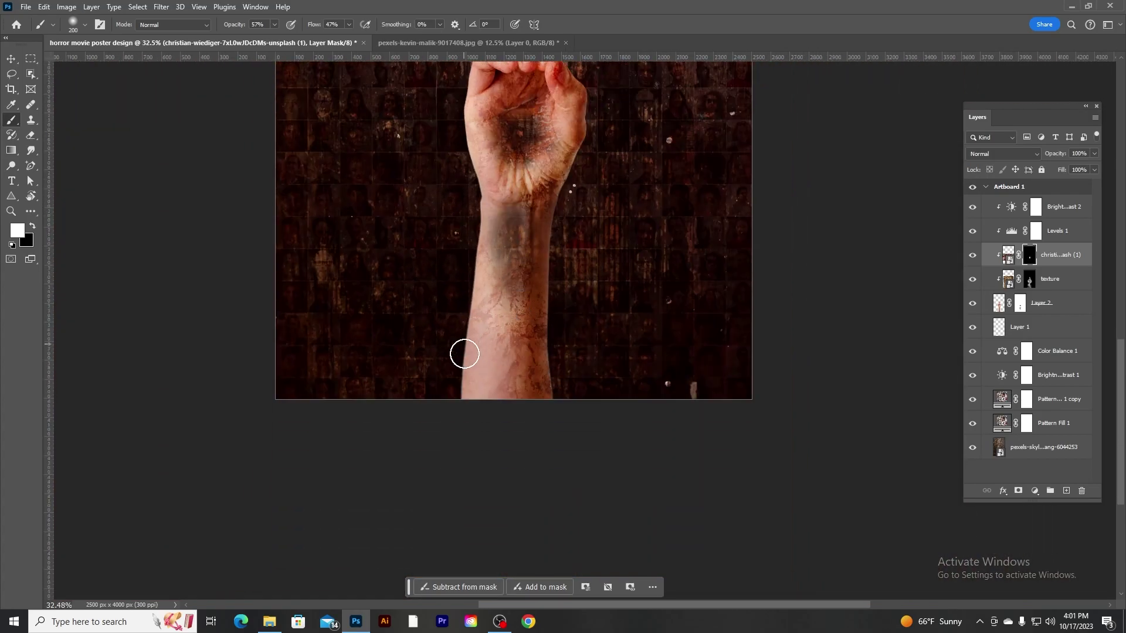
scroll(576, 308, up, 1)
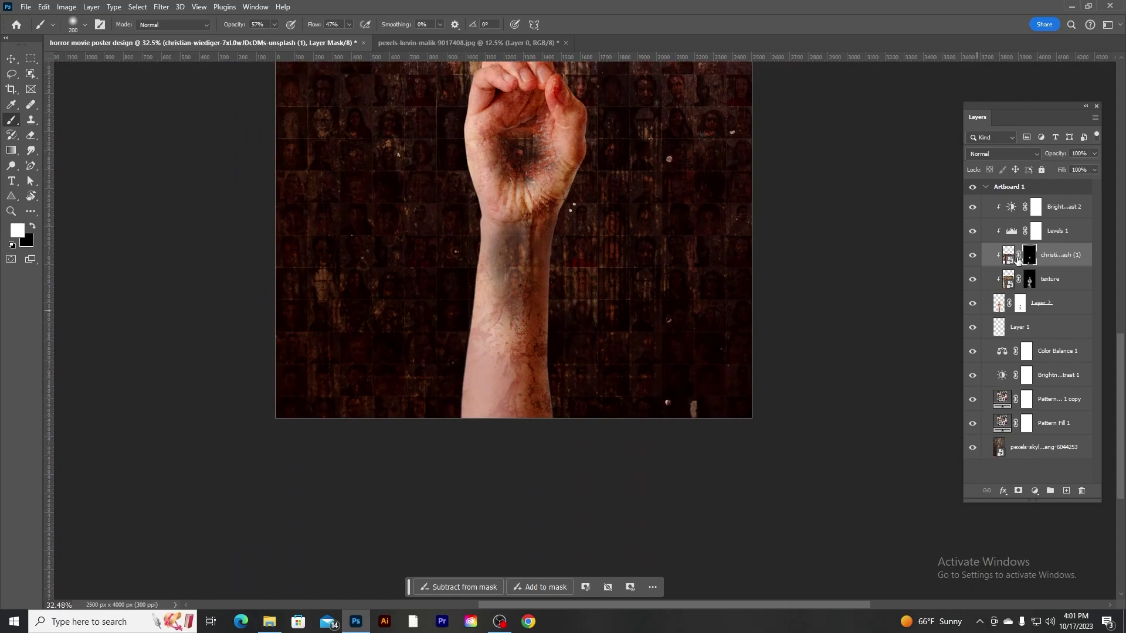
scroll(526, 293, up, 1)
scroll(526, 293, up, 1)
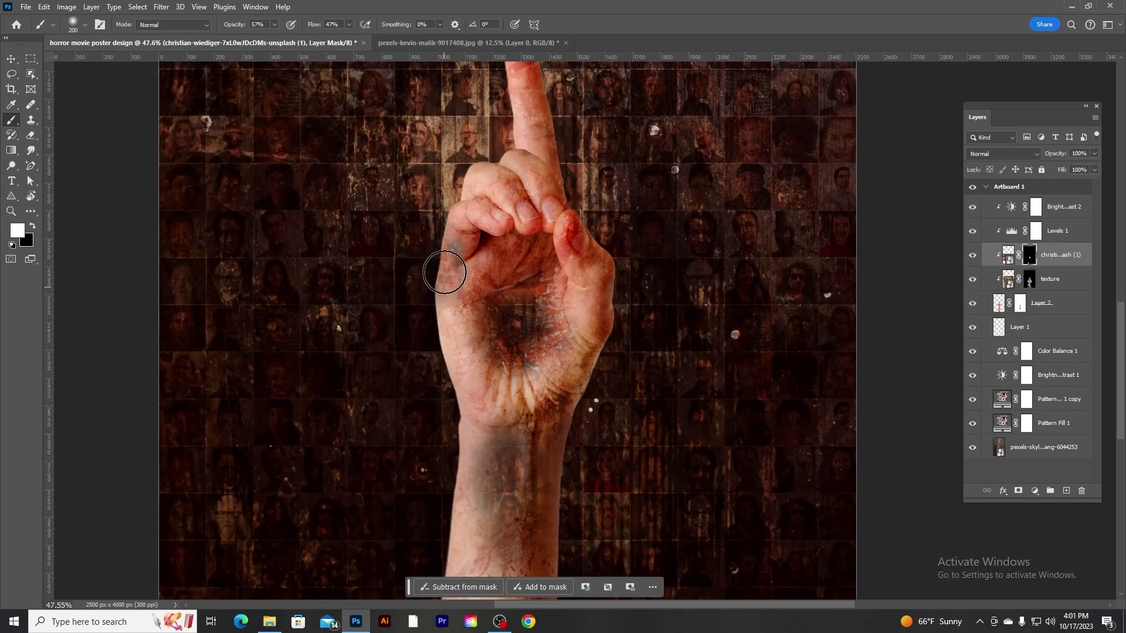
scroll(583, 292, down, 1)
scroll(583, 291, down, 2)
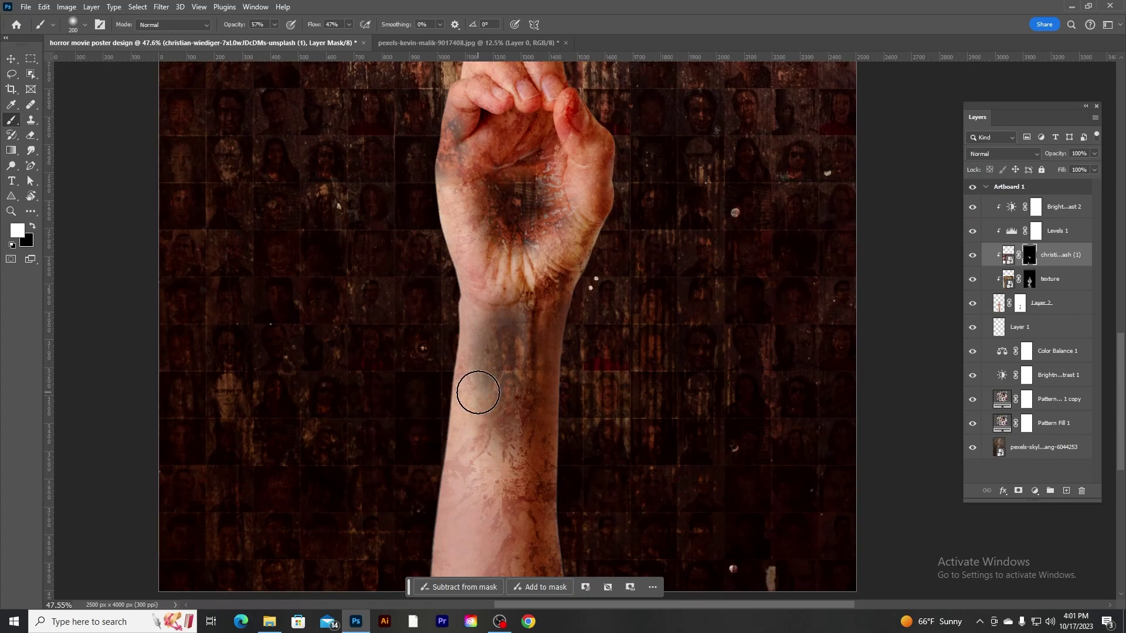
scroll(478, 392, down, 1)
scroll(478, 392, down, 2)
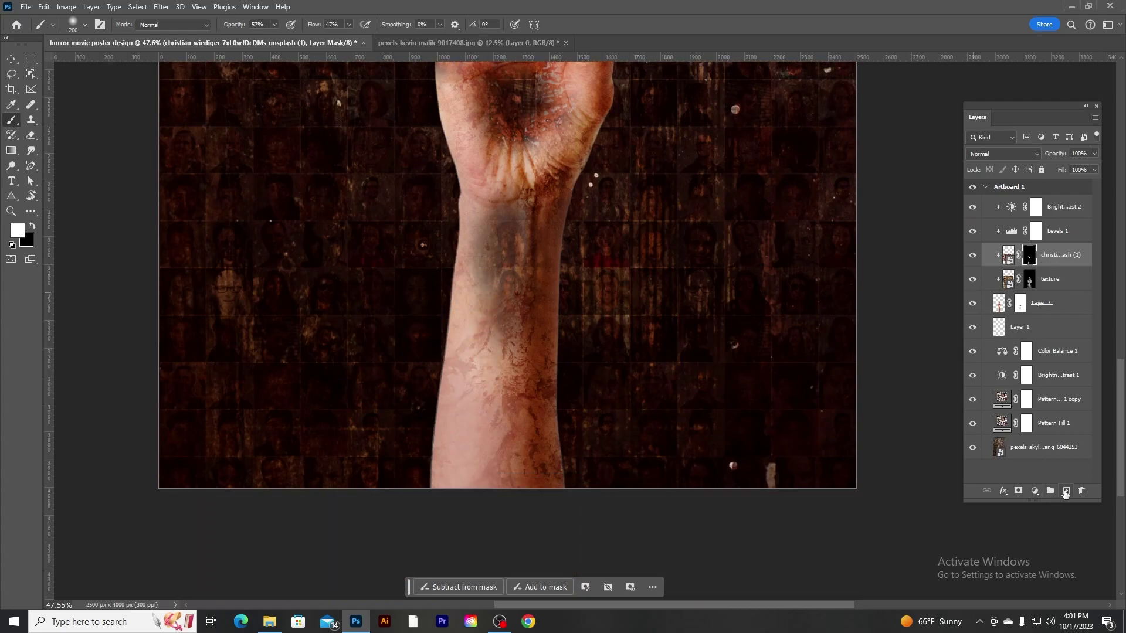
Add a new layer and embed the christian flesh texture photo over the hand again.
click(1065, 491)
click(25, 7)
click(65, 262)
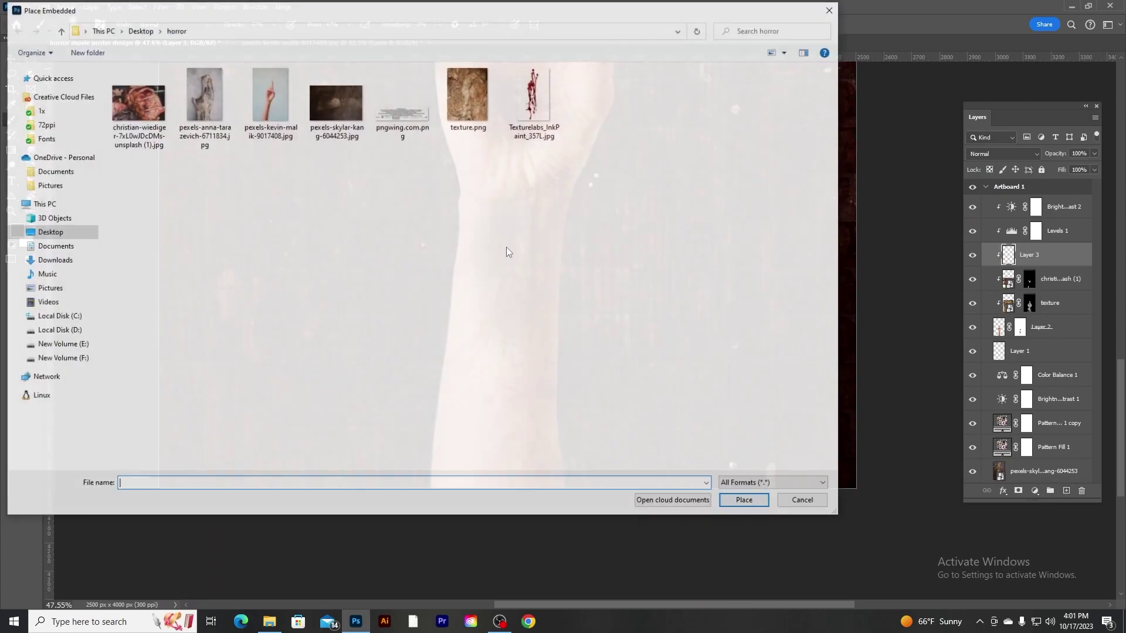
double_click(138, 109)
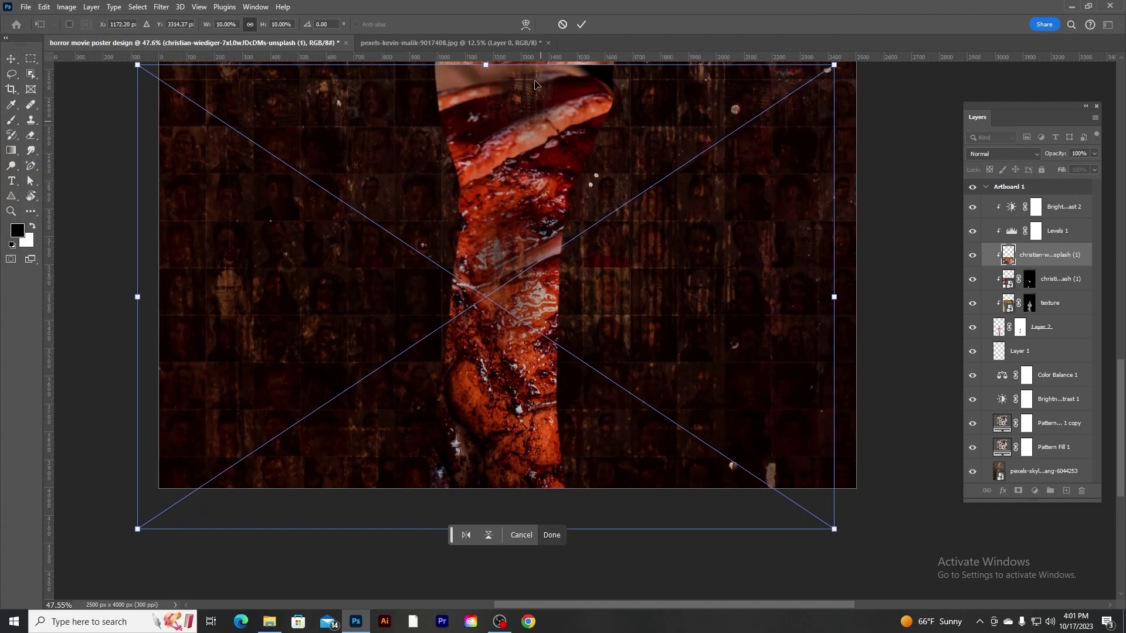
click(580, 25)
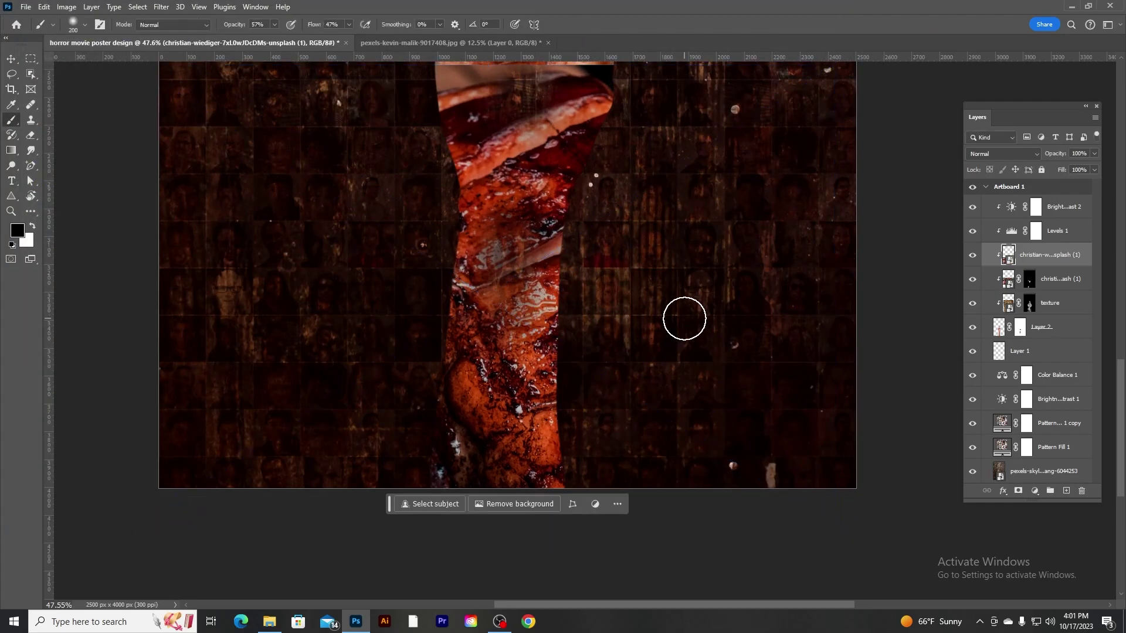
Hide the newly placed flesh texture completely with an inverted black layer mask.
alt+click(1017, 494)
key(x)
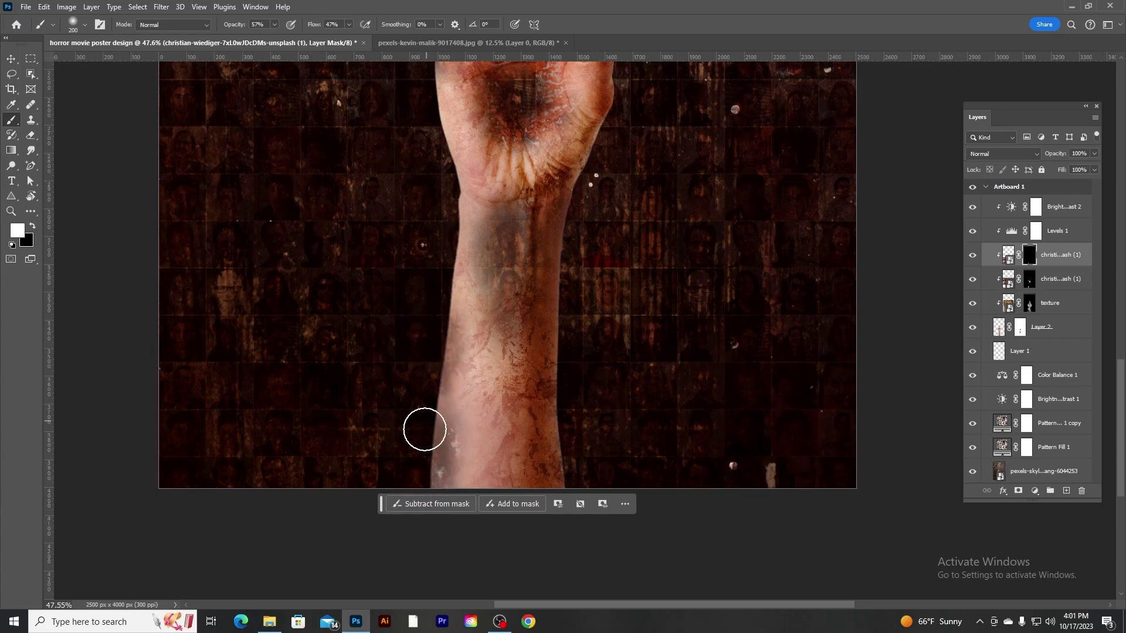
scroll(437, 382, up, 1)
scroll(447, 341, up, 3)
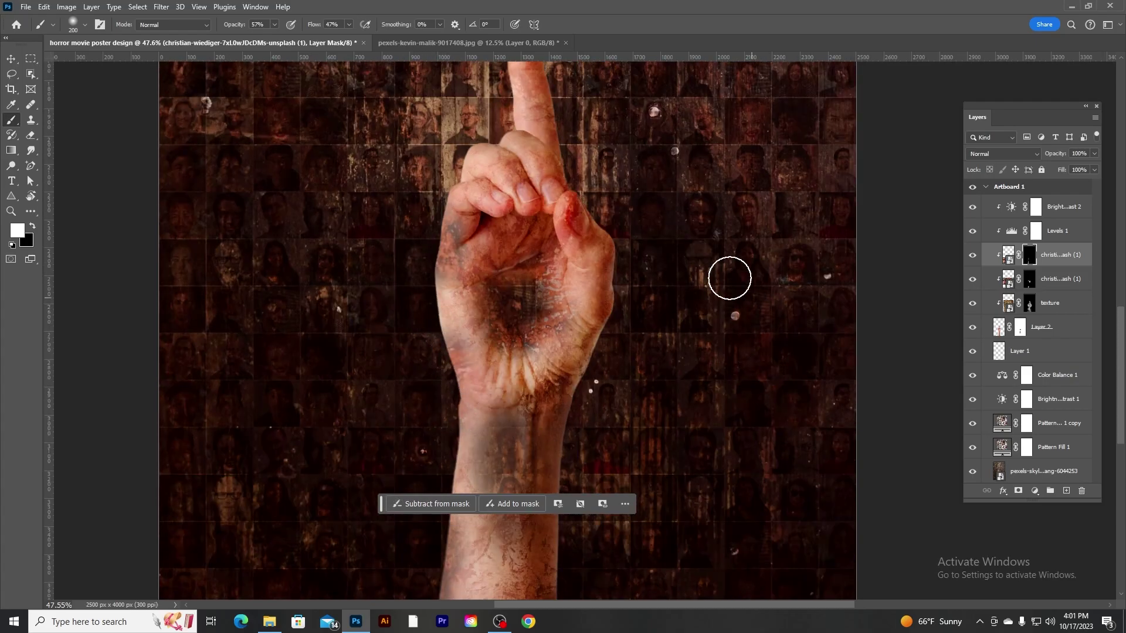
scroll(712, 274, down, 2)
scroll(712, 274, down, 1)
scroll(713, 274, down, 1)
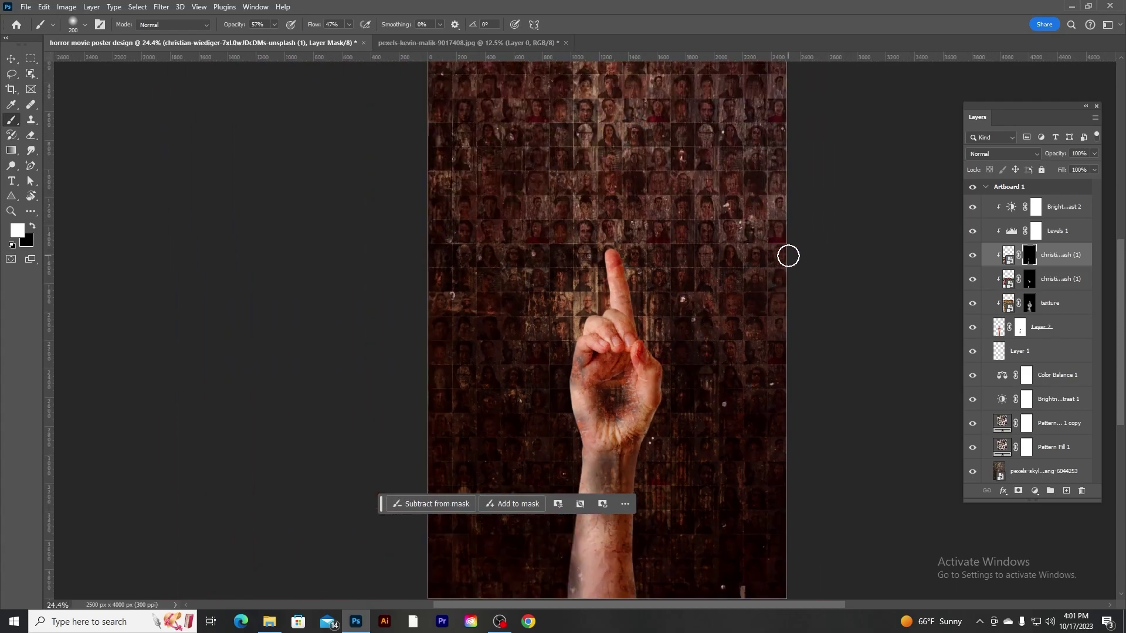
scroll(787, 254, up, 1)
scroll(709, 269, down, 1)
scroll(709, 270, up, 1)
click(1072, 206)
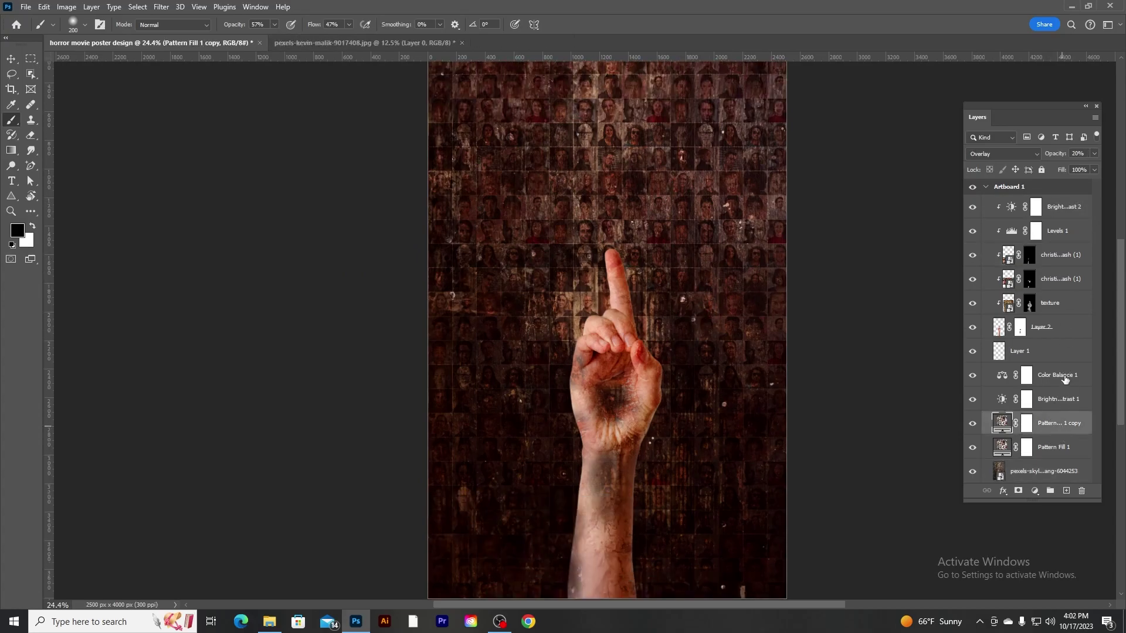
Above Color Balance 1, add a new layer and embed the Texturelabs_InkPaint_357L blood image.
click(1063, 379)
click(1066, 491)
click(26, 6)
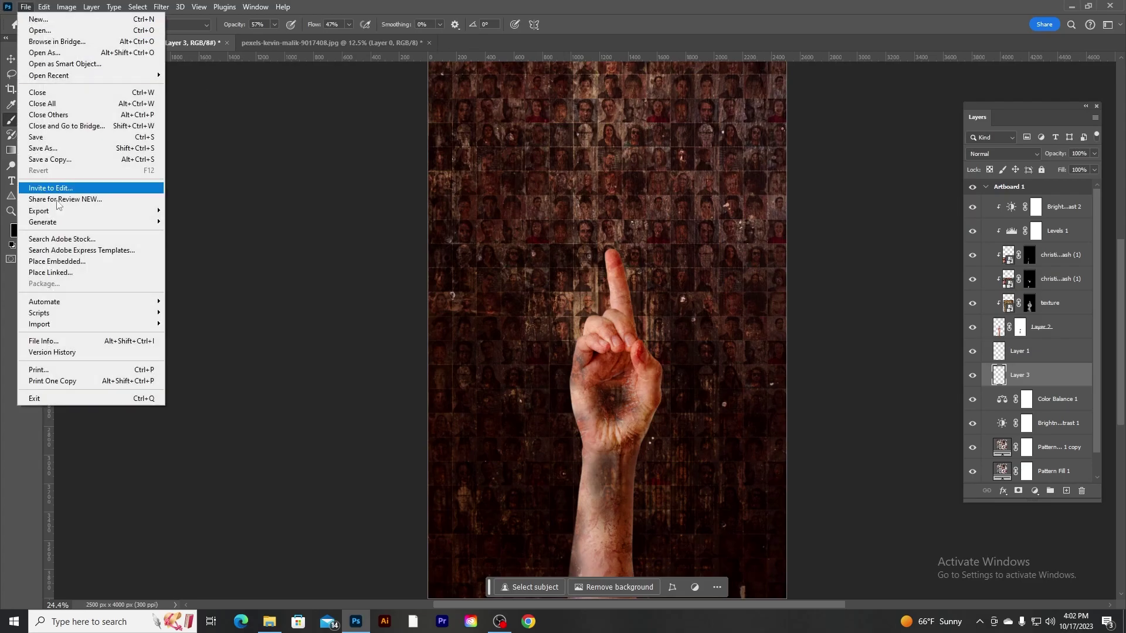
click(59, 256)
double_click(534, 97)
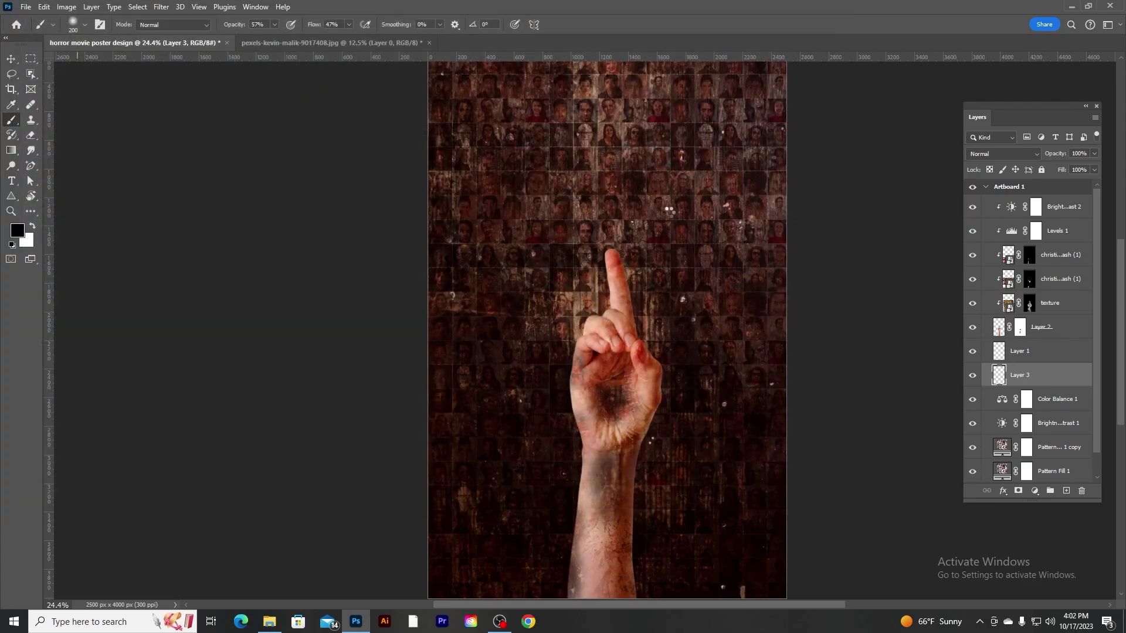
key(Return)
Set the blood image's blend mode to Darker Color so only red drips show.
click(1004, 153)
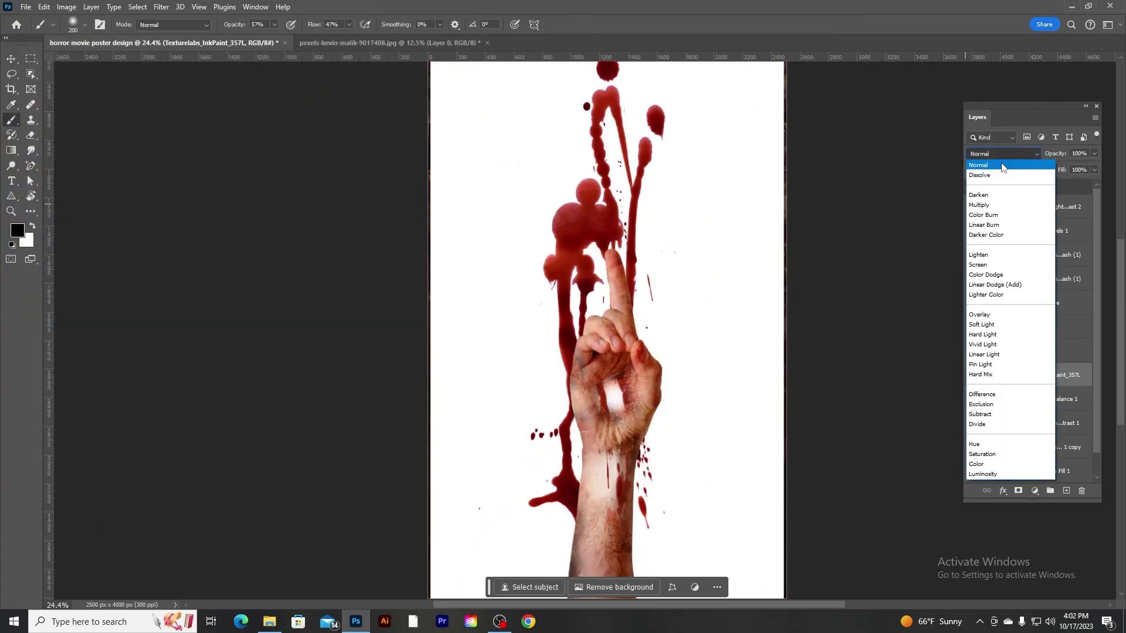
click(1001, 235)
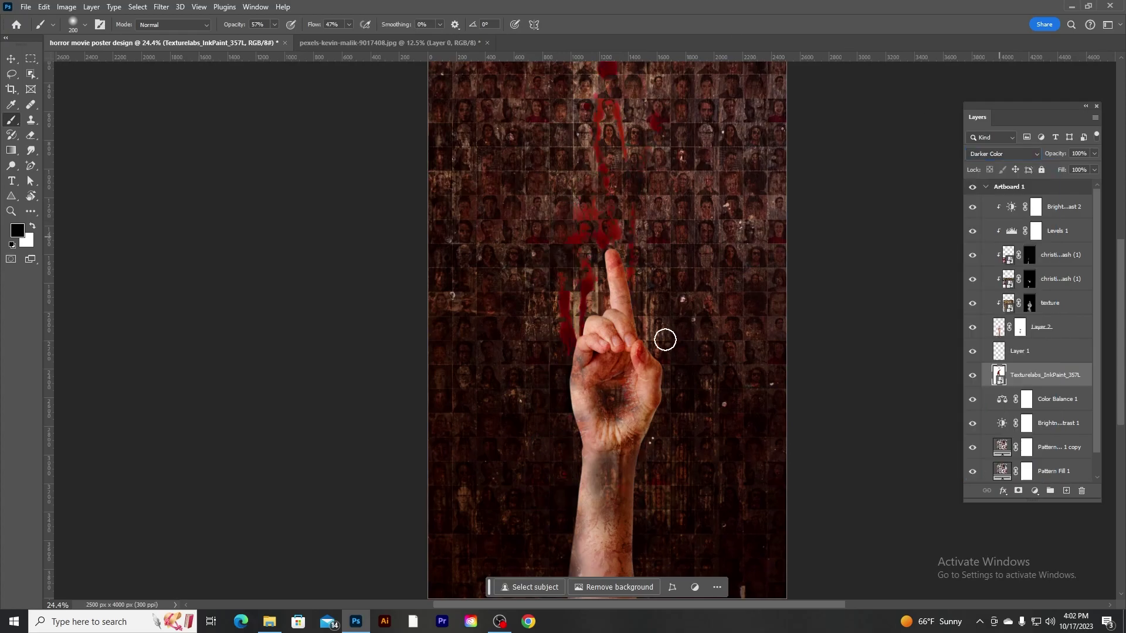
scroll(665, 339, down, 3)
click(1058, 254)
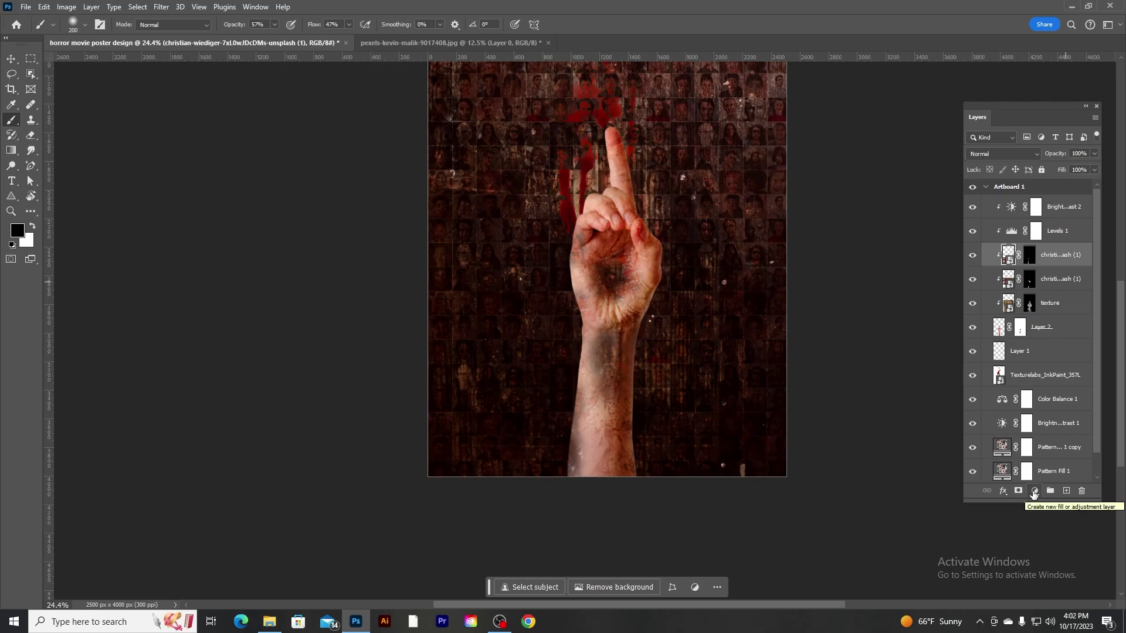
click(1066, 491)
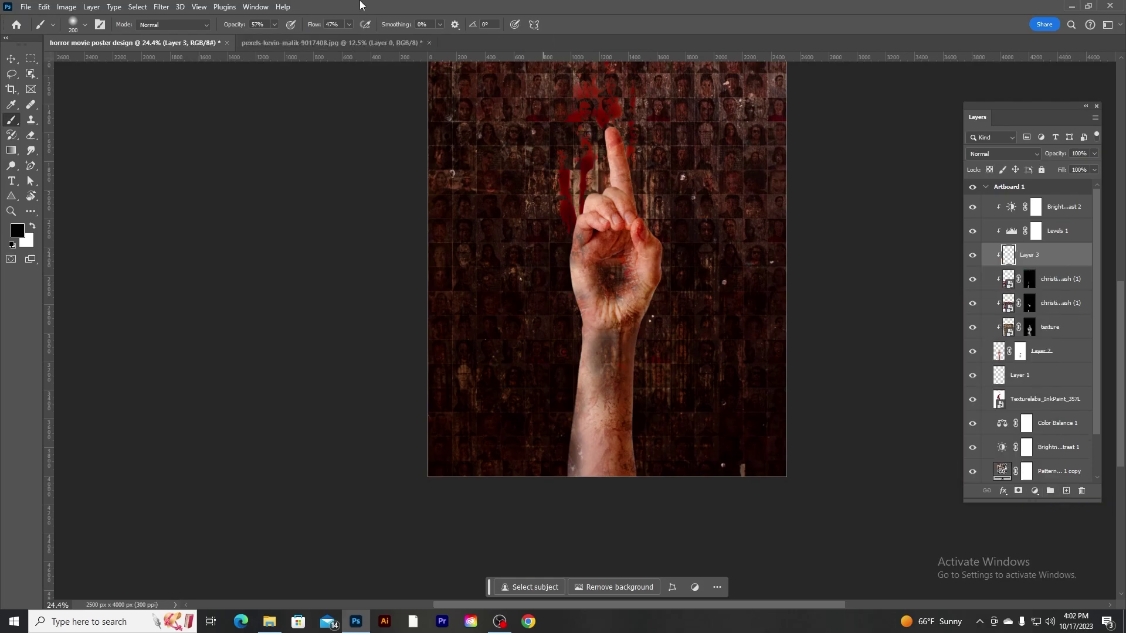
click(26, 6)
click(59, 261)
double_click(469, 101)
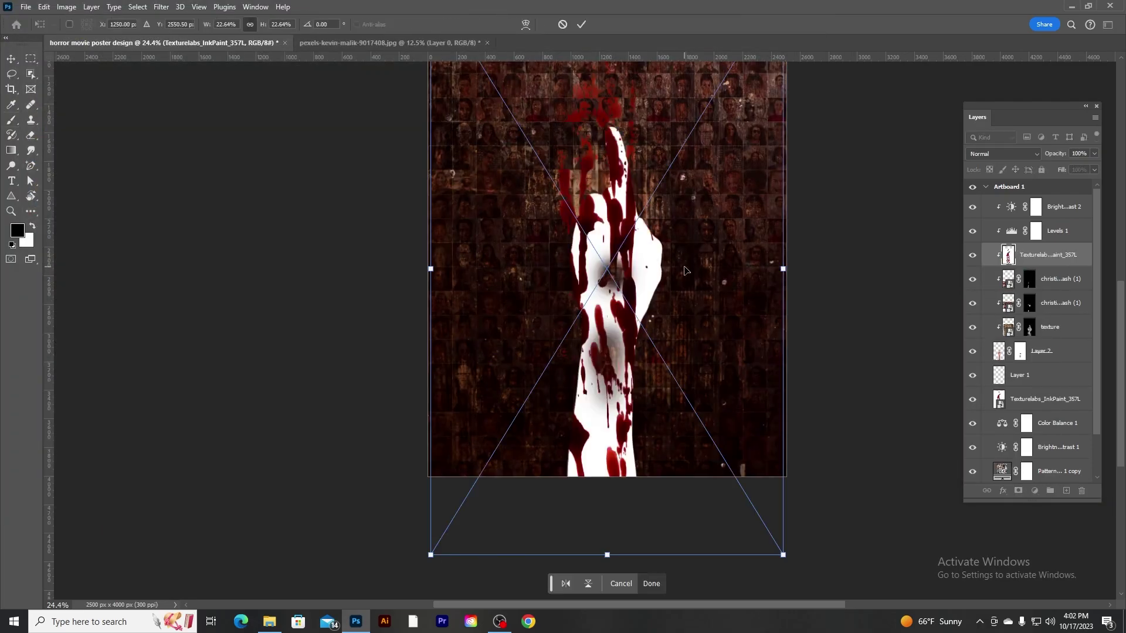
click(582, 24)
click(1038, 153)
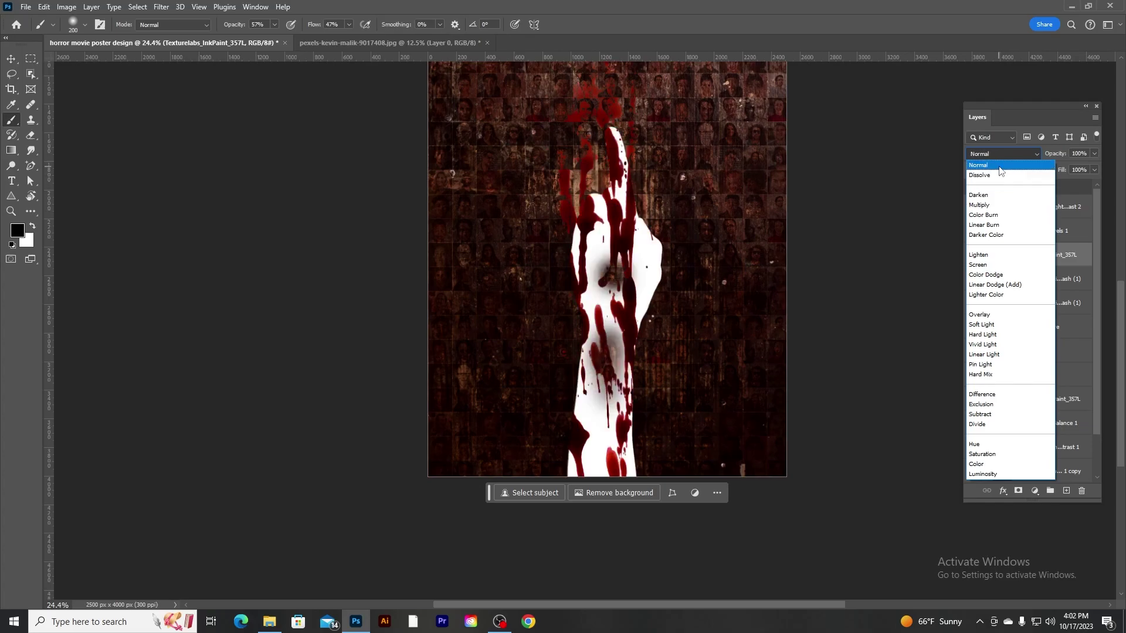
click(907, 150)
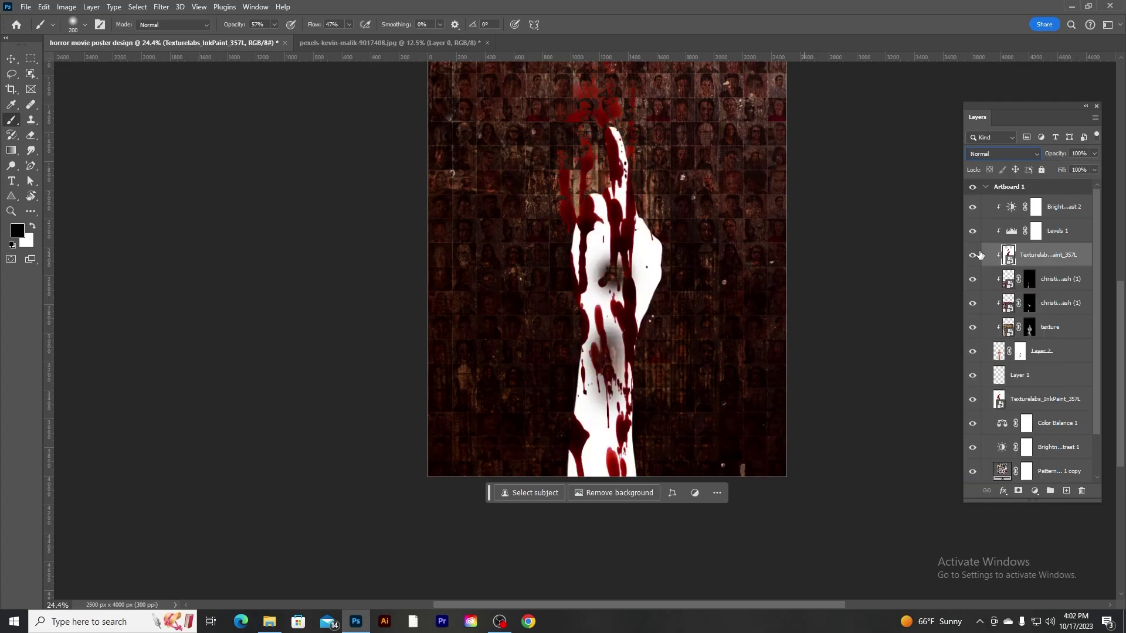
click(1082, 491)
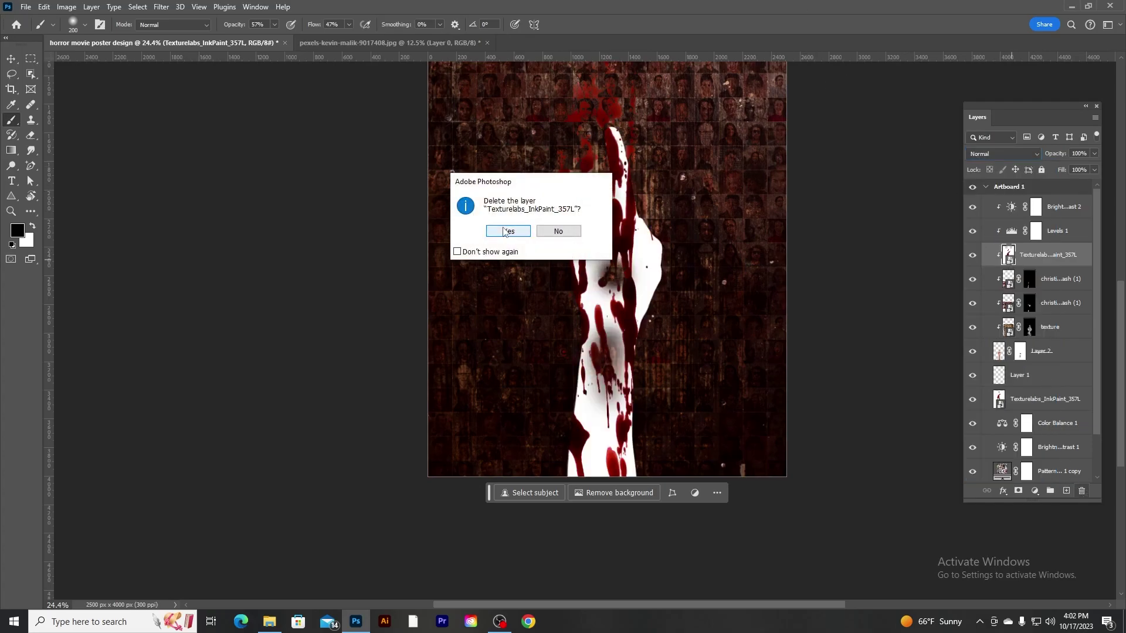
key(Return)
scroll(644, 221, up, 3)
Add a new layer above Layer 2 and paint bright red blood on the fingertip and finger.
click(1069, 324)
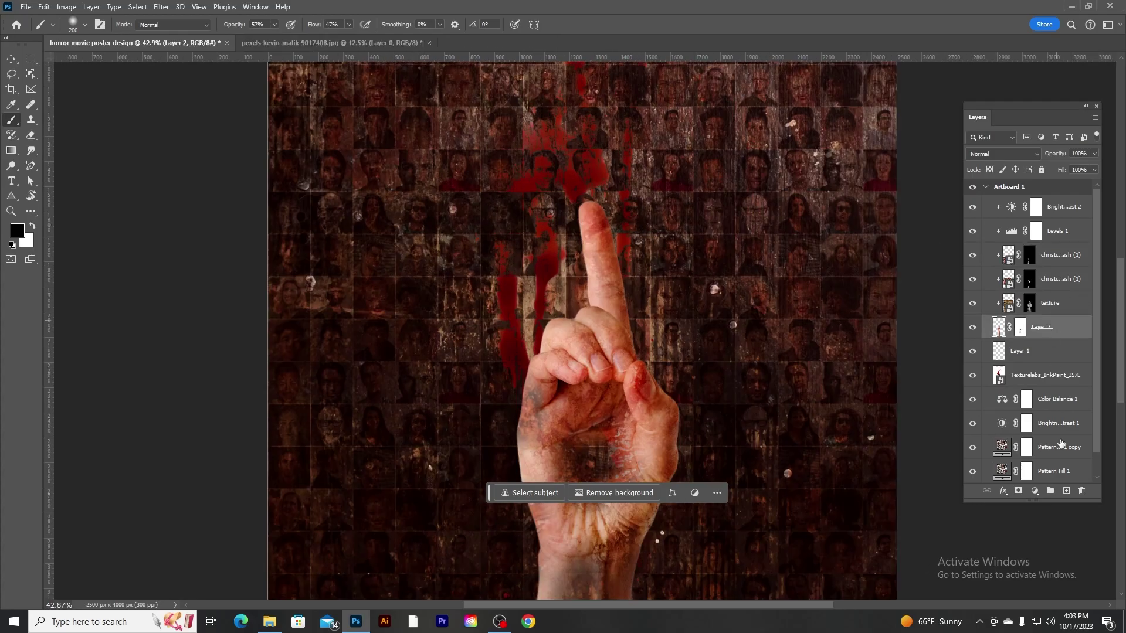
click(1066, 492)
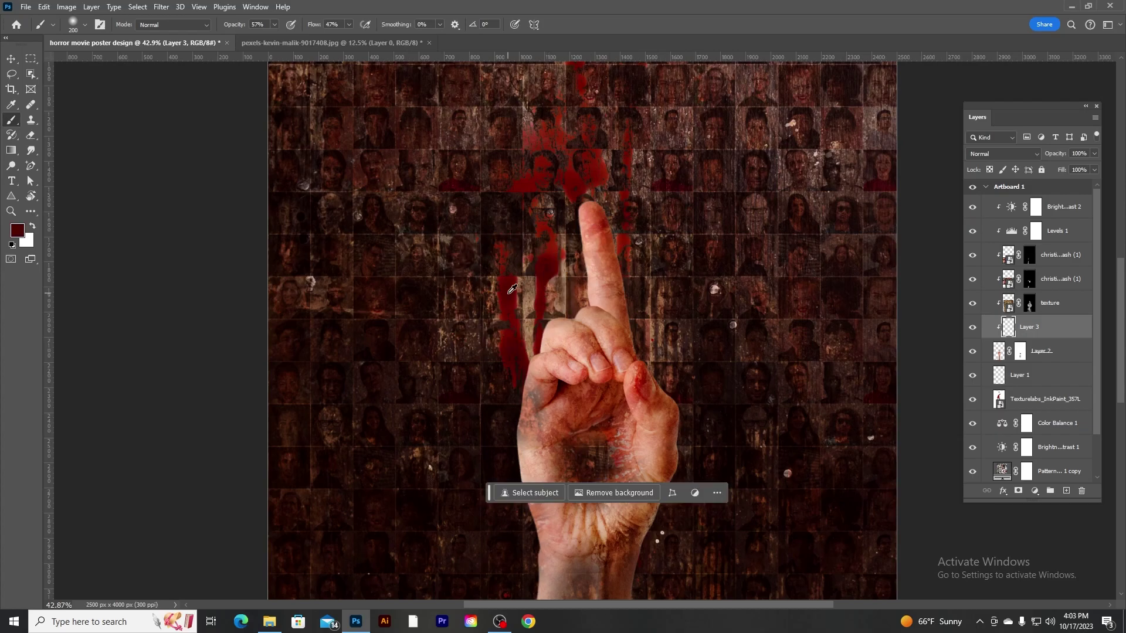
click(17, 230)
click(1081, 231)
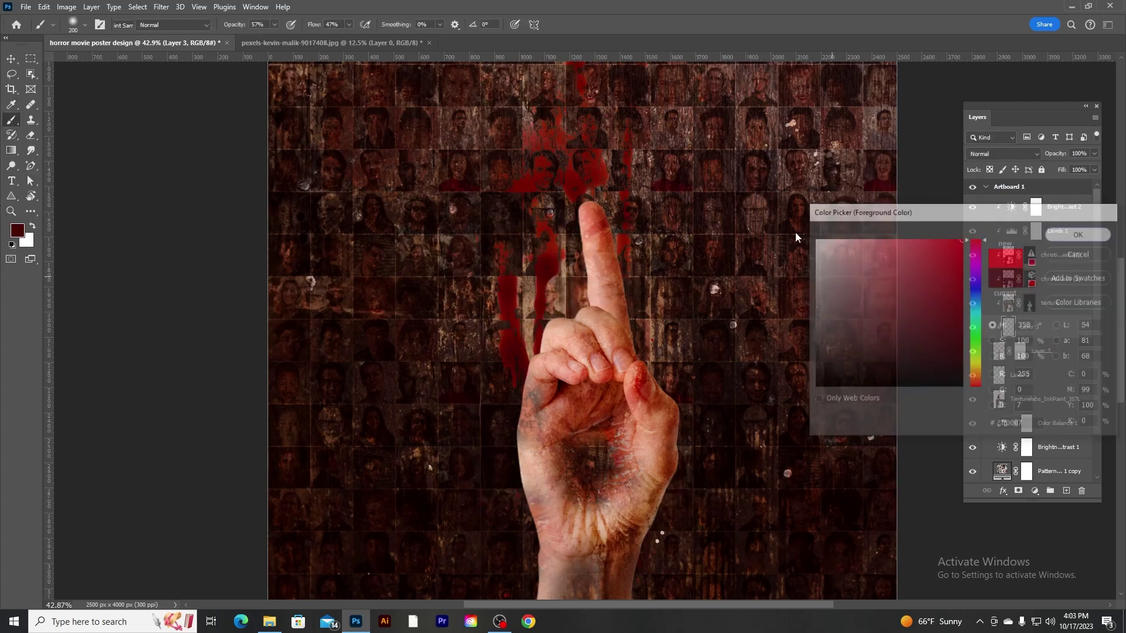
drag(688, 249, 590, 244)
drag(502, 296, 494, 261)
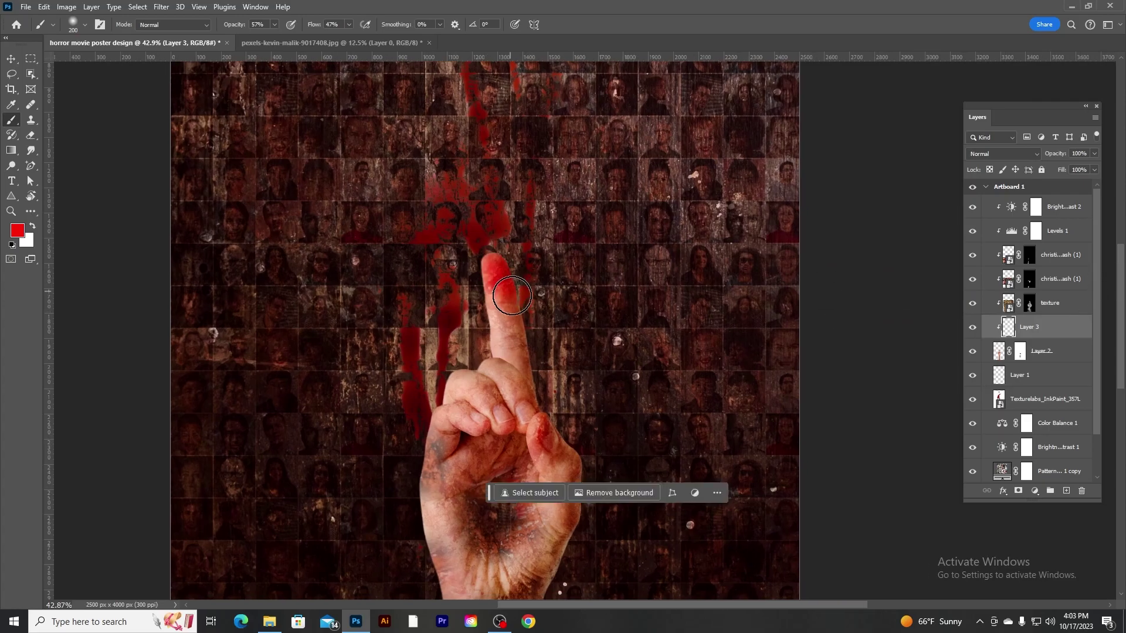
Paint a short red stroke on the hand with a larger, different brush preset.
scroll(622, 311, down, 2)
scroll(499, 273, down, 2)
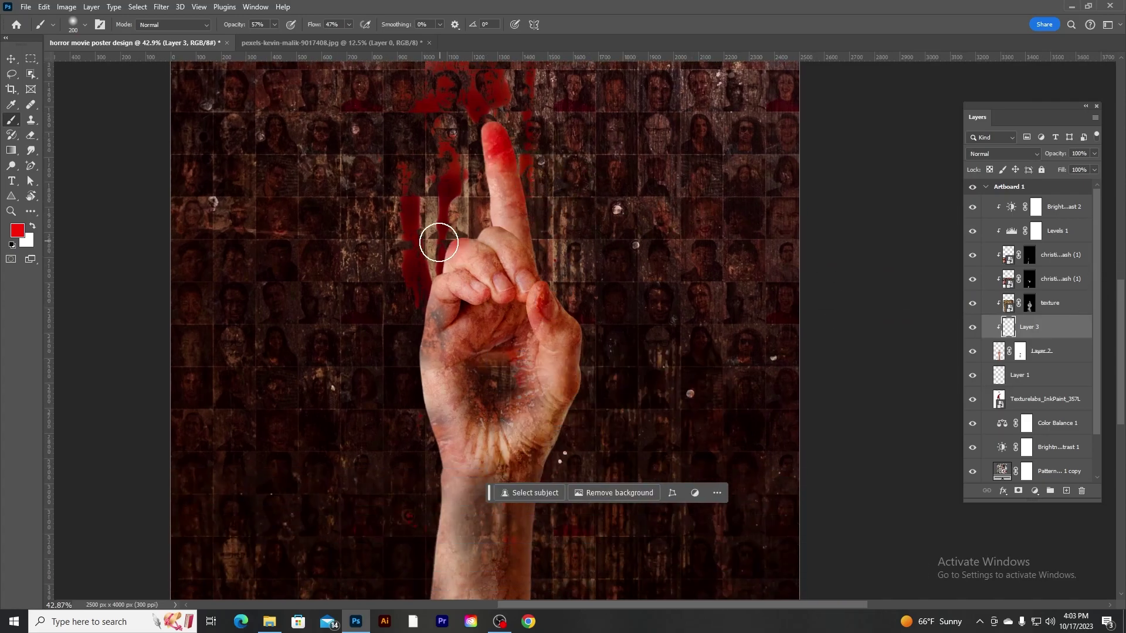
right_click(455, 220)
click(514, 299)
click(470, 5)
key(F5)
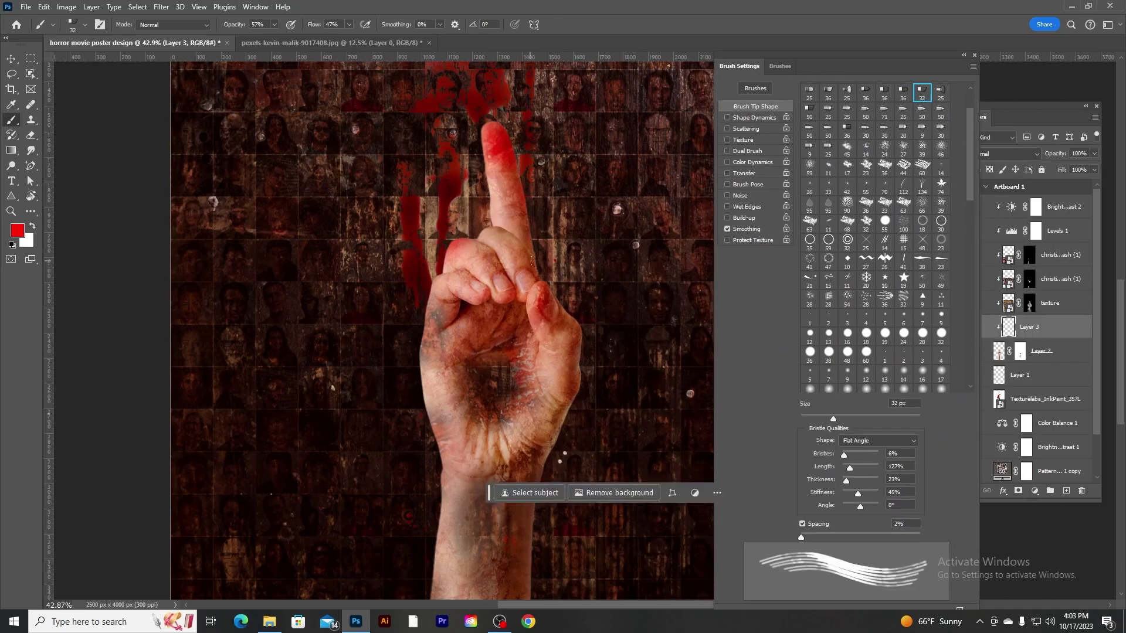
key(bracketright)
key(bracketright)
key(bracketright)
drag(455, 242, 483, 241)
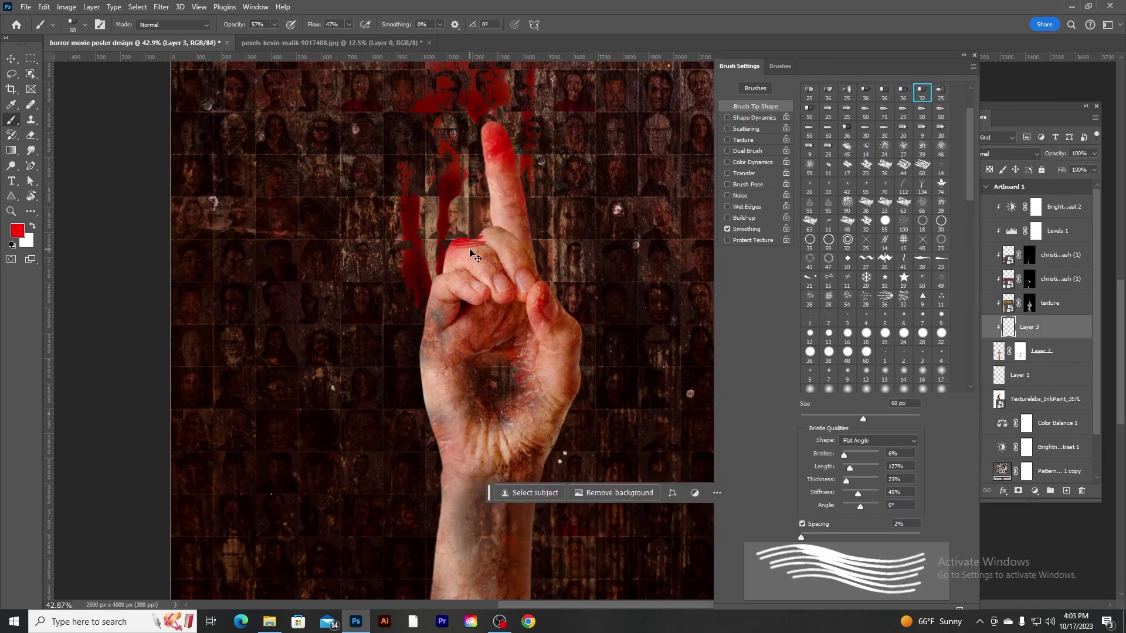
Zoom in on the hand and try Flat Fan, Flat Angle and Round Fan bristle tips.
click(940, 92)
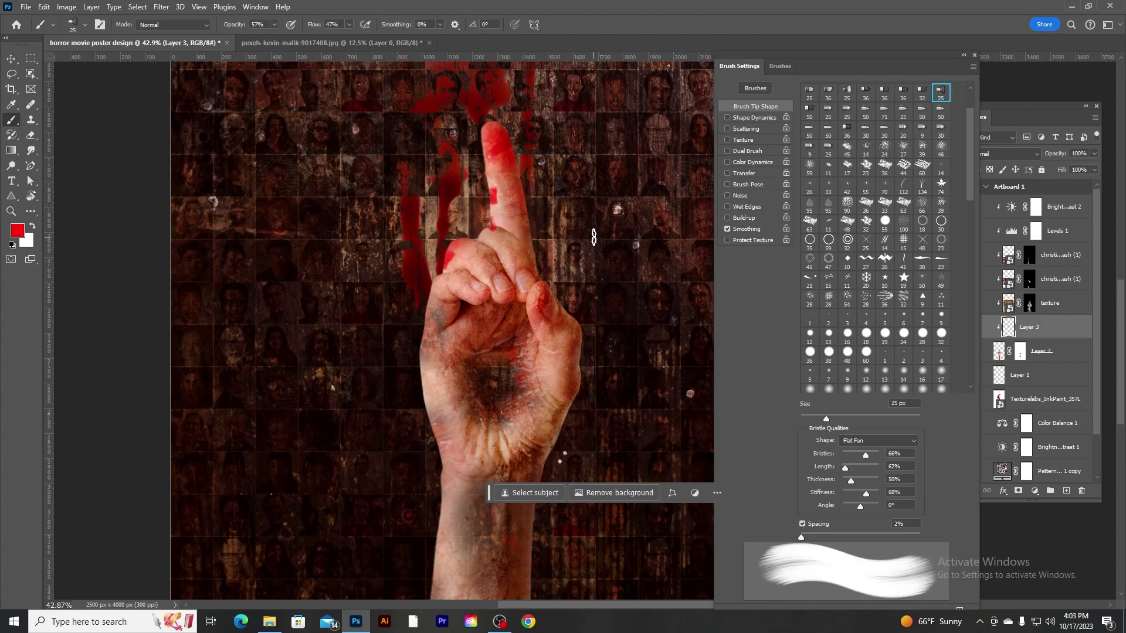
key(z)
drag(477, 168, 532, 199)
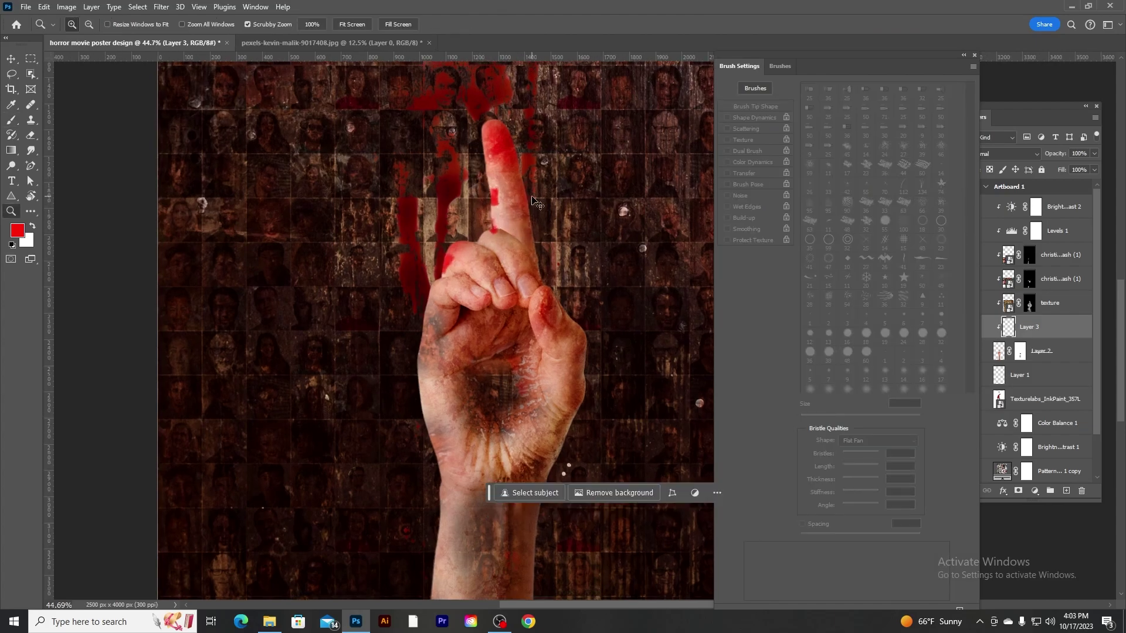
click(9, 122)
scroll(563, 300, down, 2)
scroll(554, 271, down, 3)
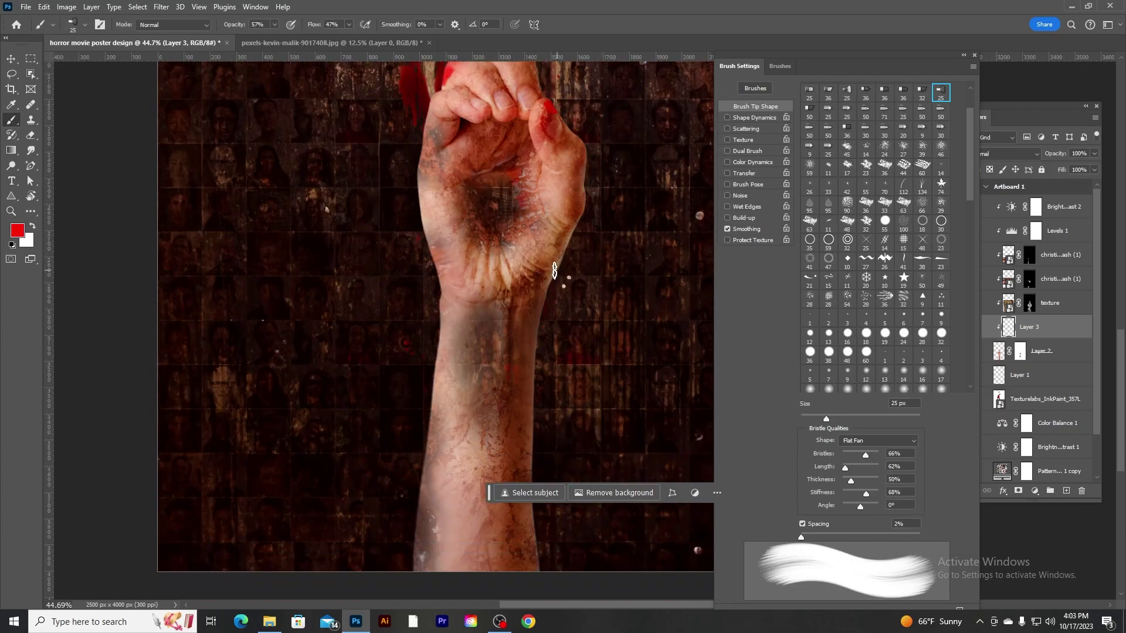
click(815, 109)
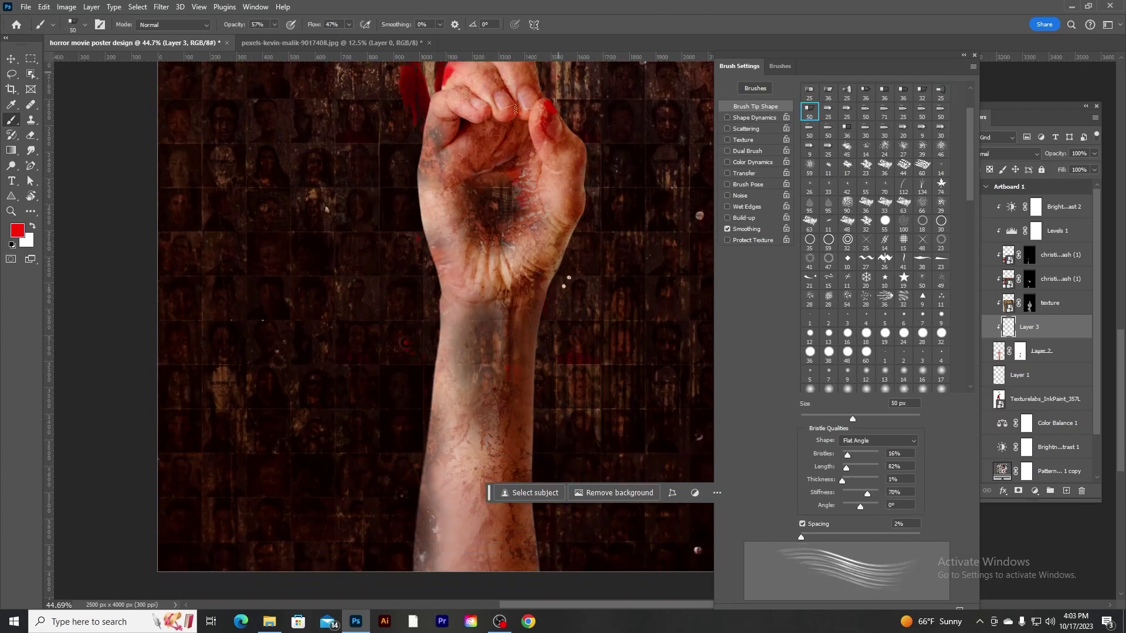
scroll(435, 352, up, 3)
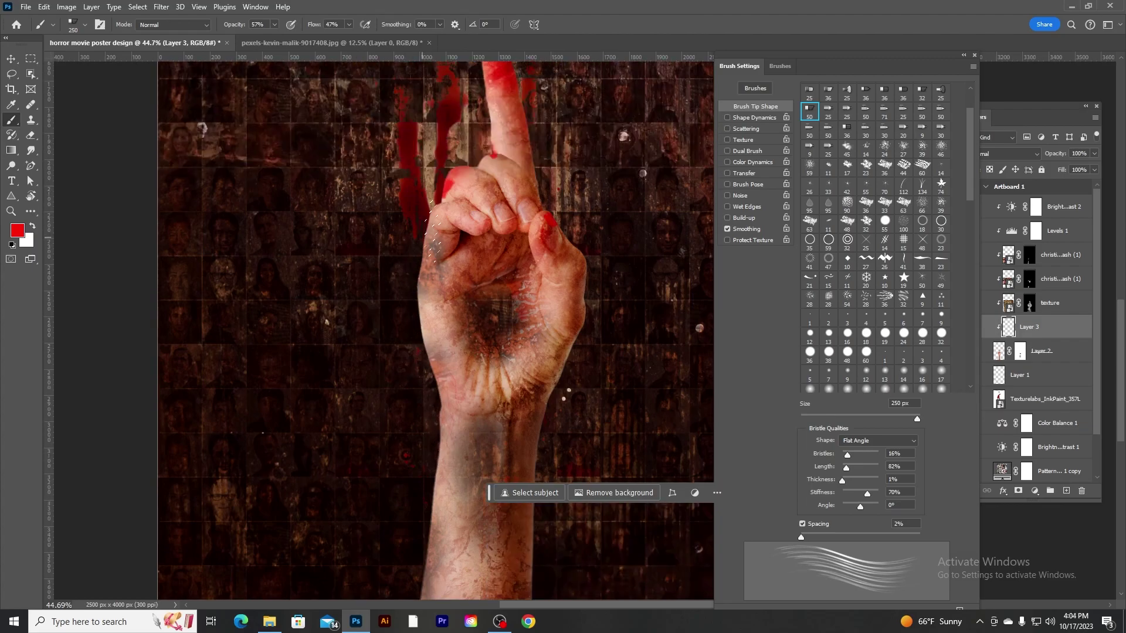
scroll(459, 170, up, 2)
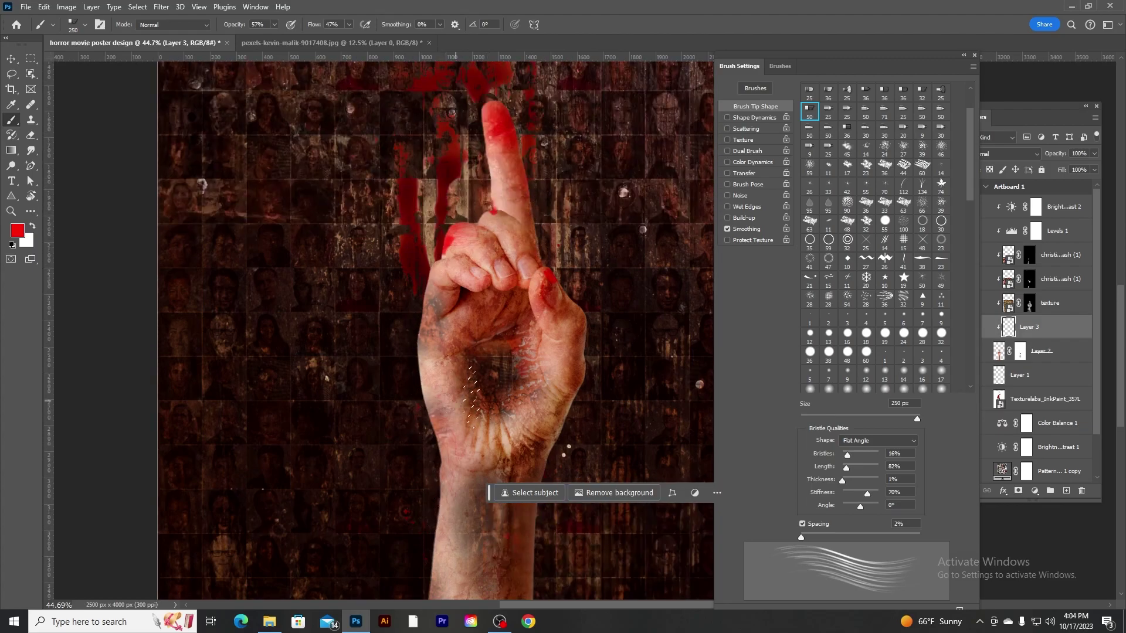
click(847, 92)
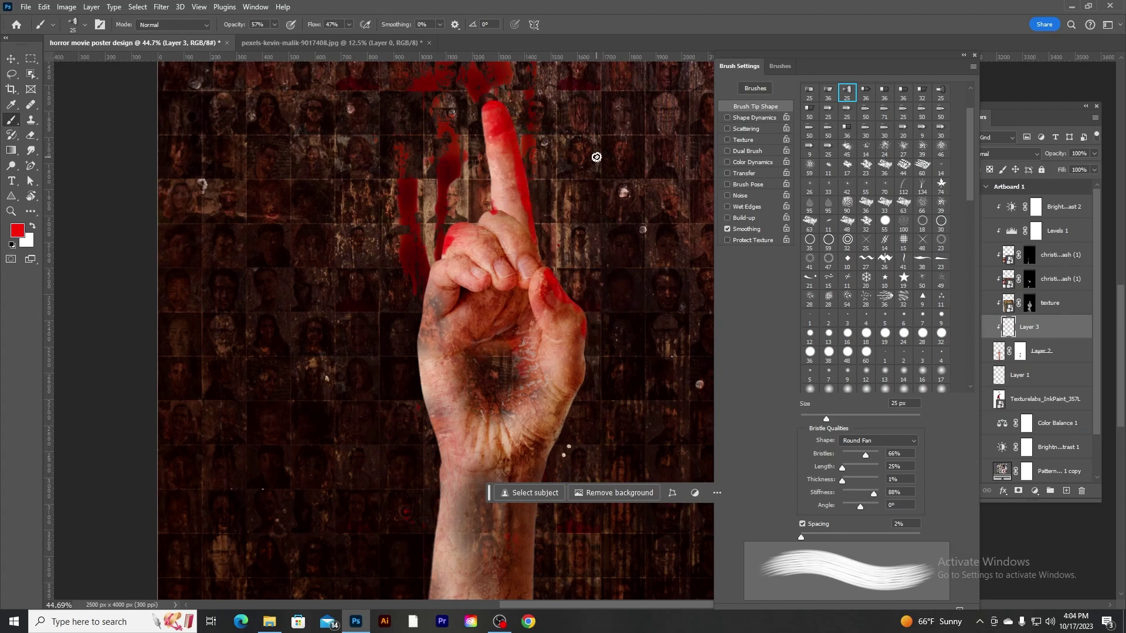
scroll(554, 193, down, 2)
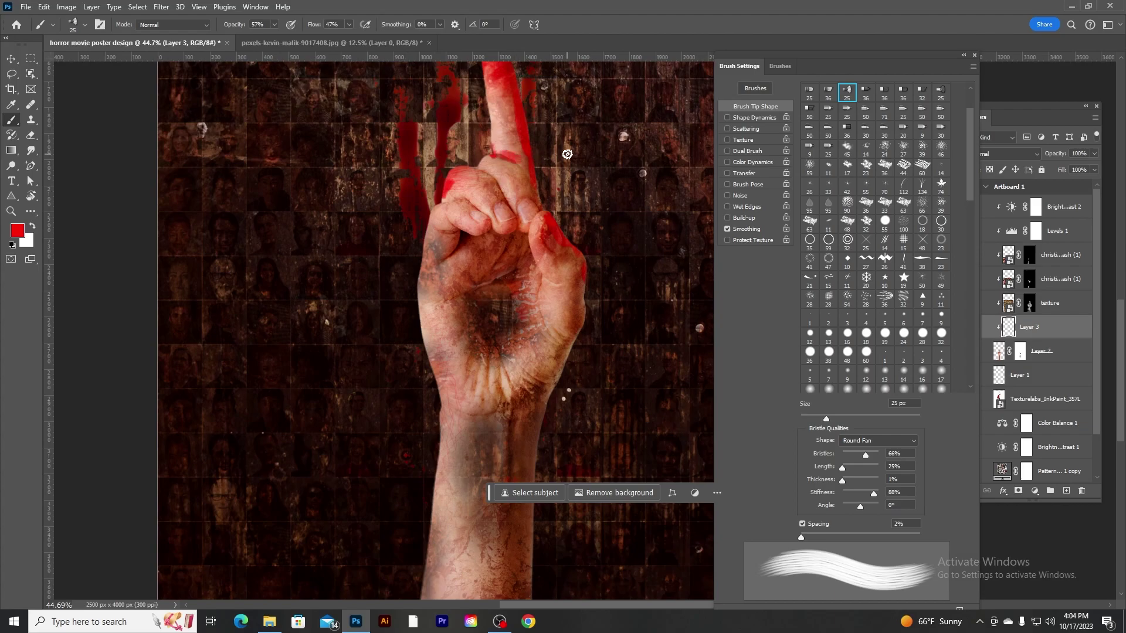
scroll(610, 176, down, 2)
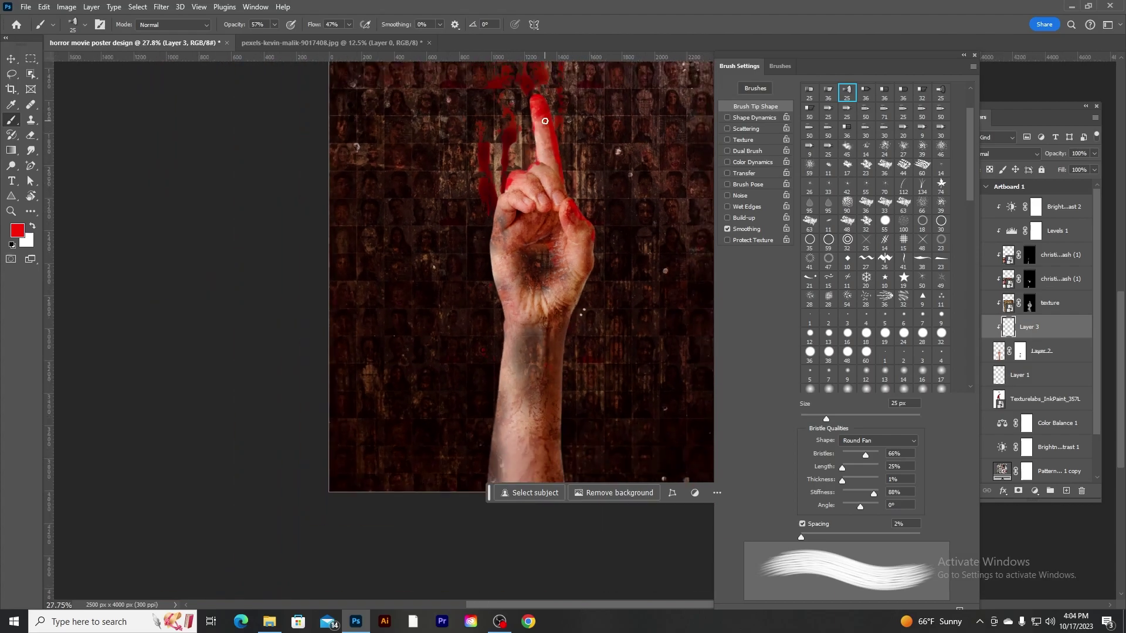
Paint red blood along the raised finger with a 45 px brush, then close Brush Settings.
key(bracketright)
key(bracketright)
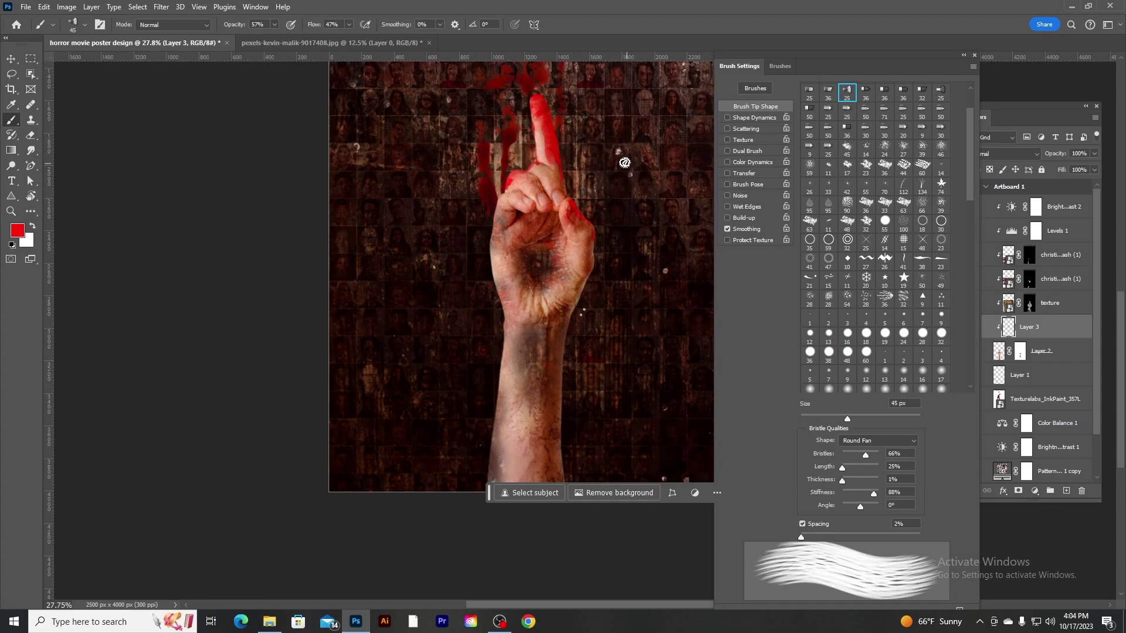
drag(550, 163, 539, 121)
scroll(620, 144, down, 1)
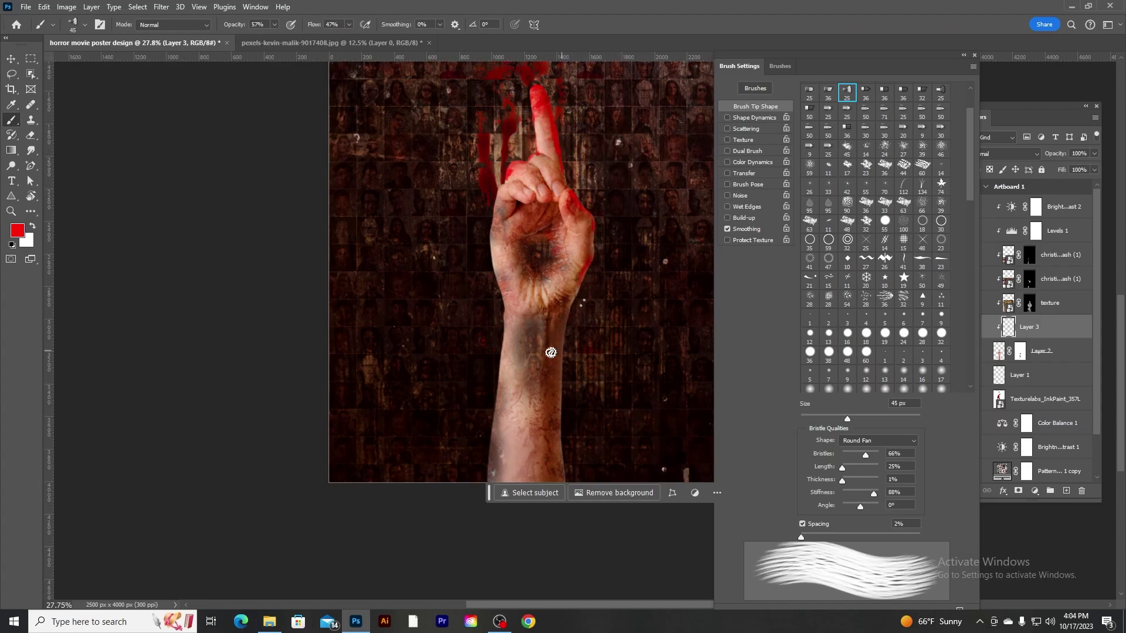
scroll(606, 210, up, 3)
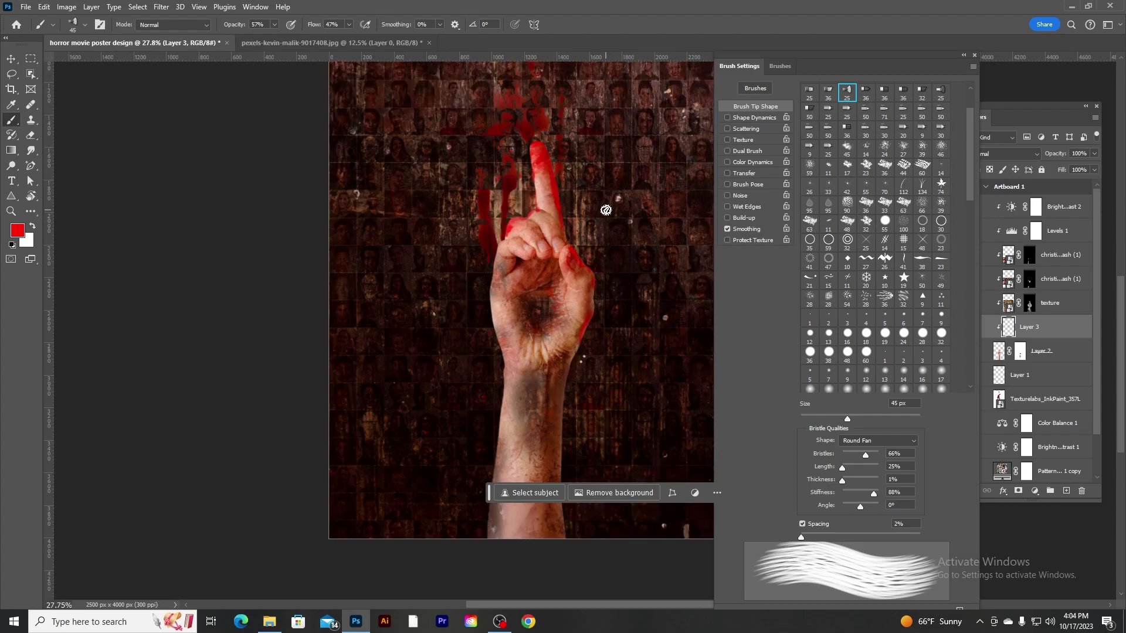
scroll(549, 288, up, 3)
scroll(645, 279, down, 2)
scroll(643, 283, down, 1)
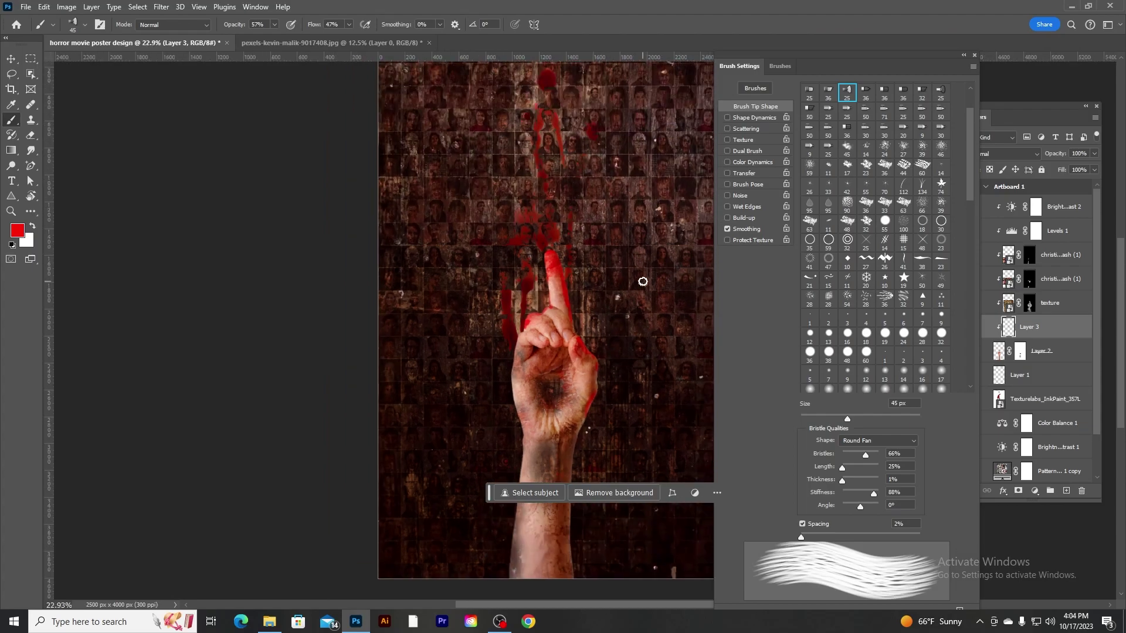
click(975, 55)
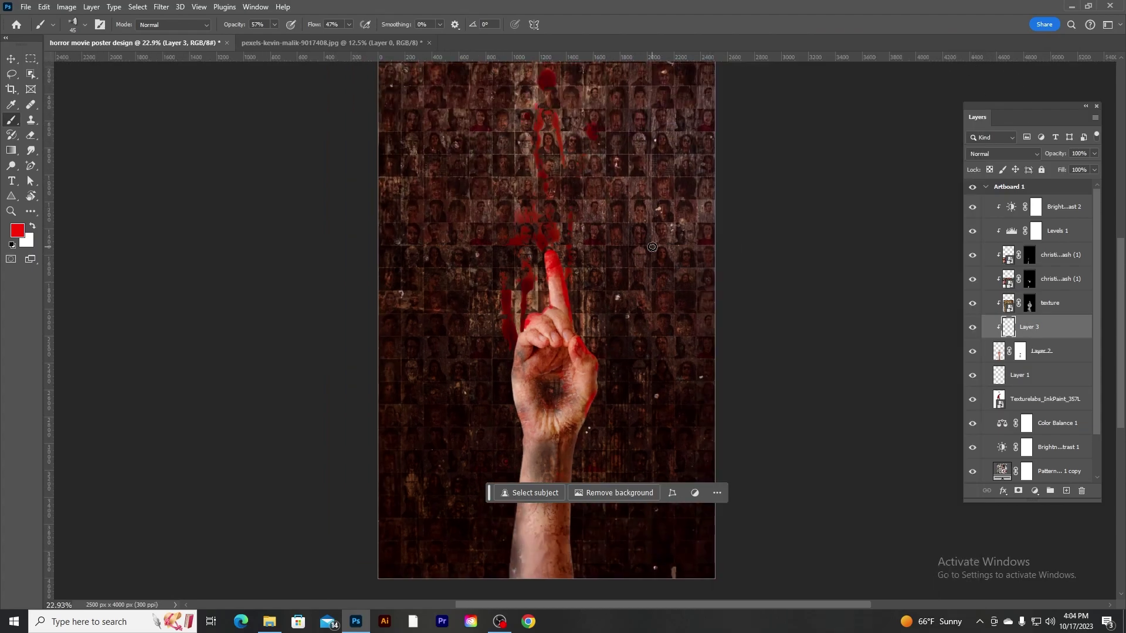
Add an empty Layer 4 above Brightness/Contrast 2.
scroll(652, 247, down, 2)
scroll(649, 247, up, 2)
scroll(640, 269, down, 1)
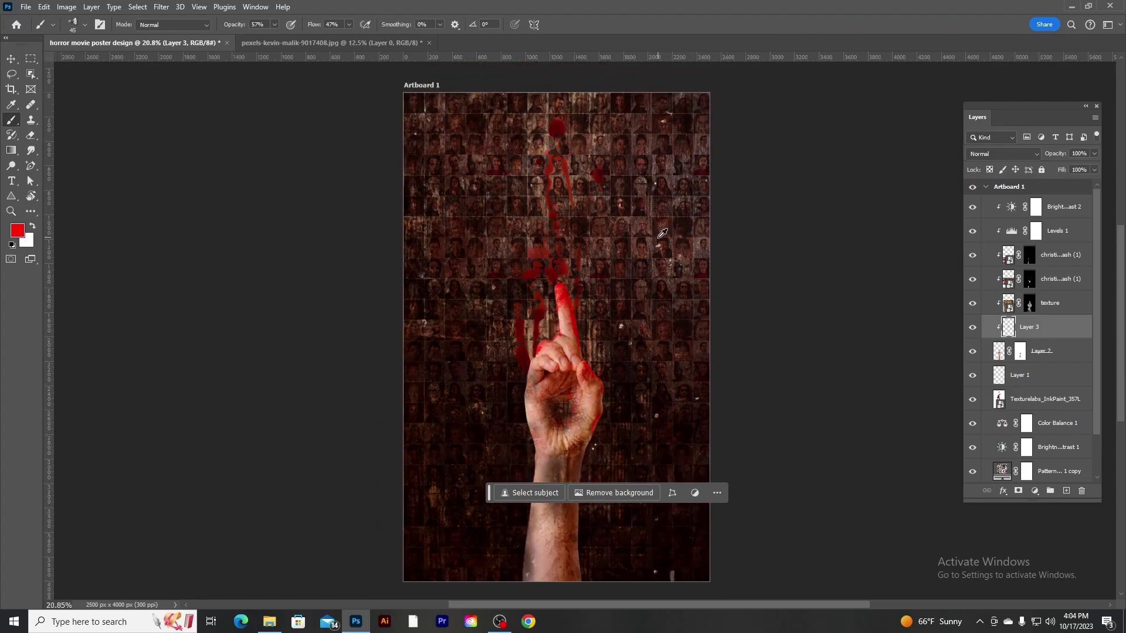
click(1062, 210)
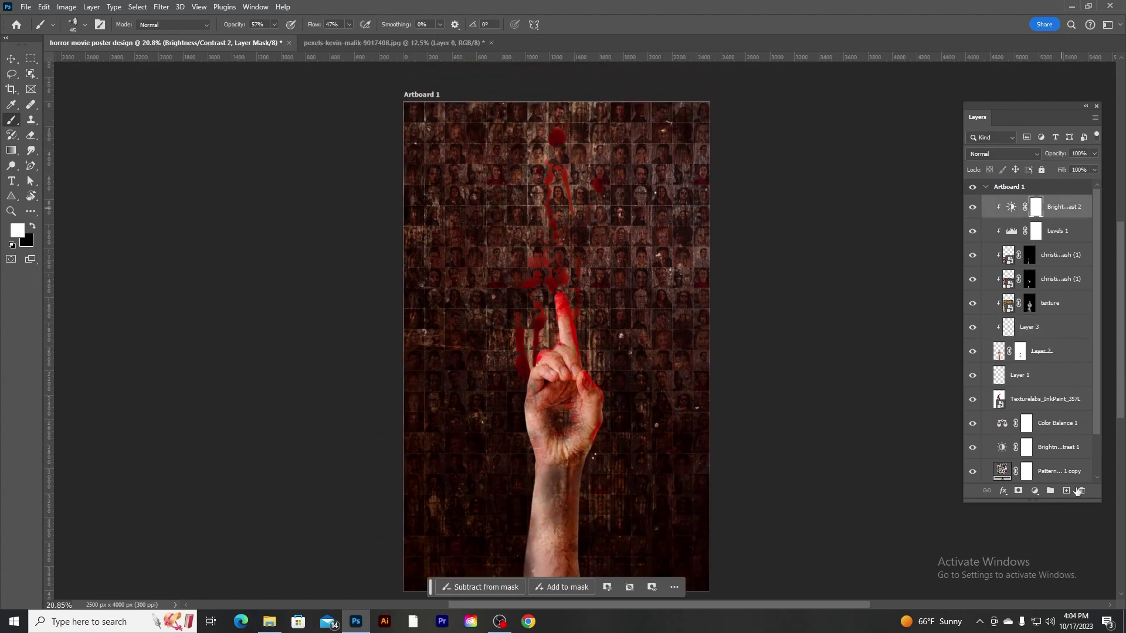
click(1066, 491)
Add an Exposure adjustment at about -1.33 to darken the poster.
click(1034, 491)
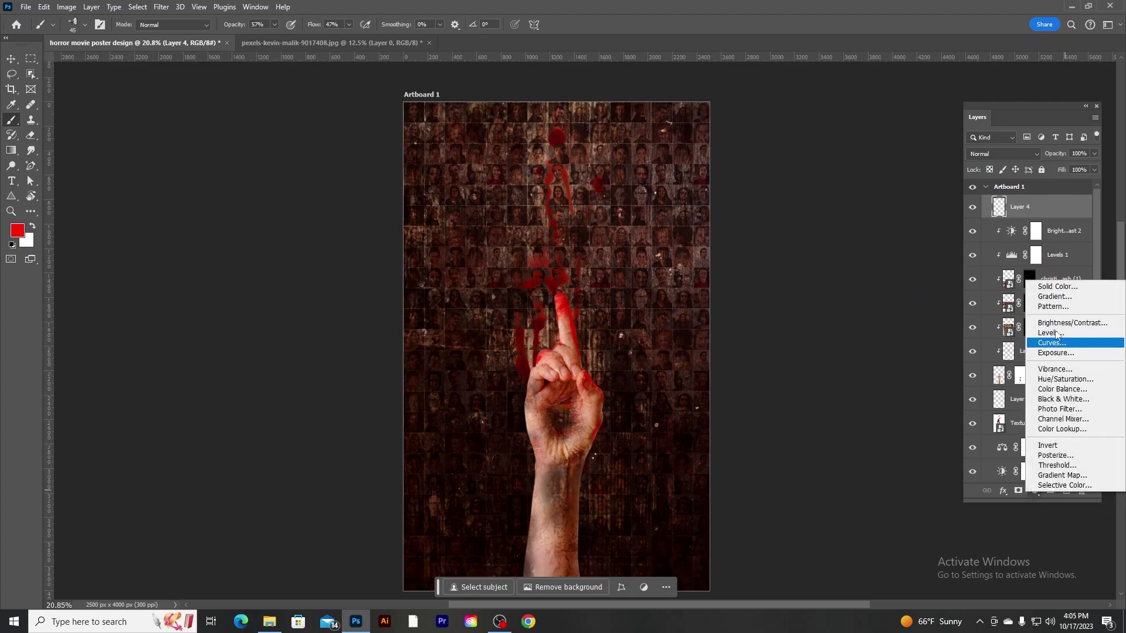
click(1055, 352)
mouse_move(848, 185)
mouse_down()
mouse_move(819, 187)
mouse_move(856, 231)
mouse_up()
drag(819, 187, 829, 187)
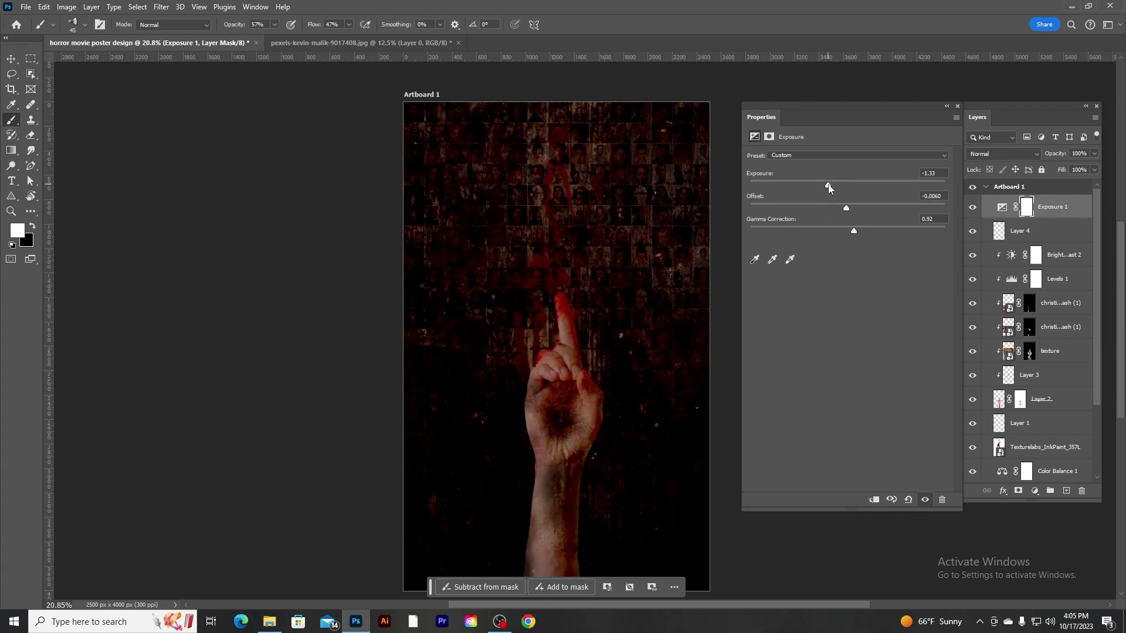
click(958, 108)
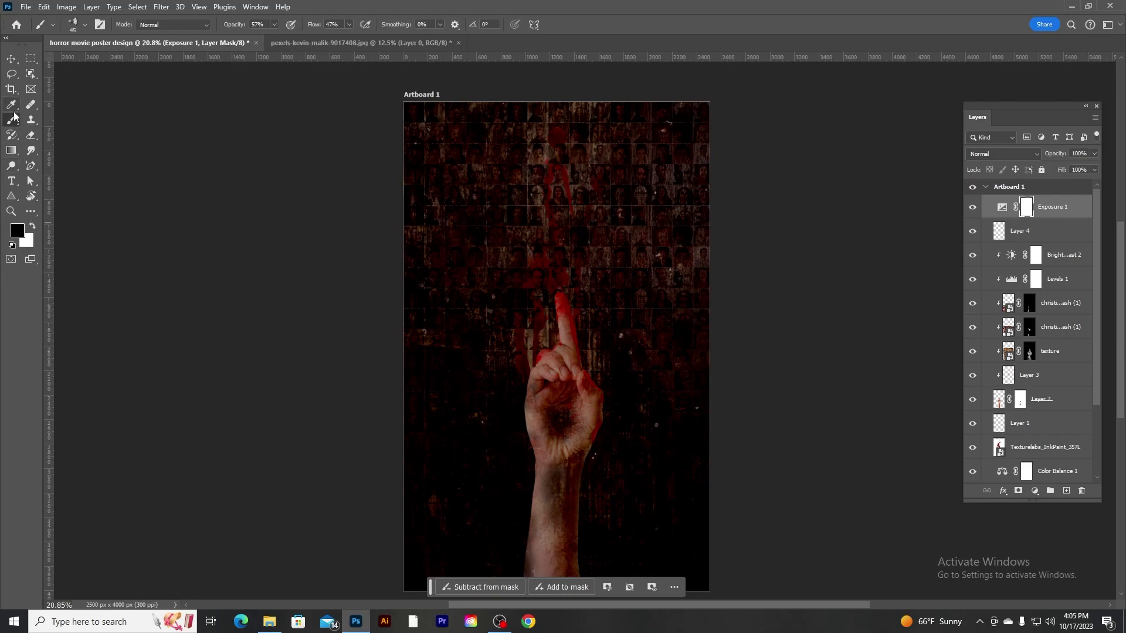
Paint the Exposure mask black around the raised finger with a soft round brush.
right_click(575, 201)
double_click(692, 299)
drag(535, 114, 566, 329)
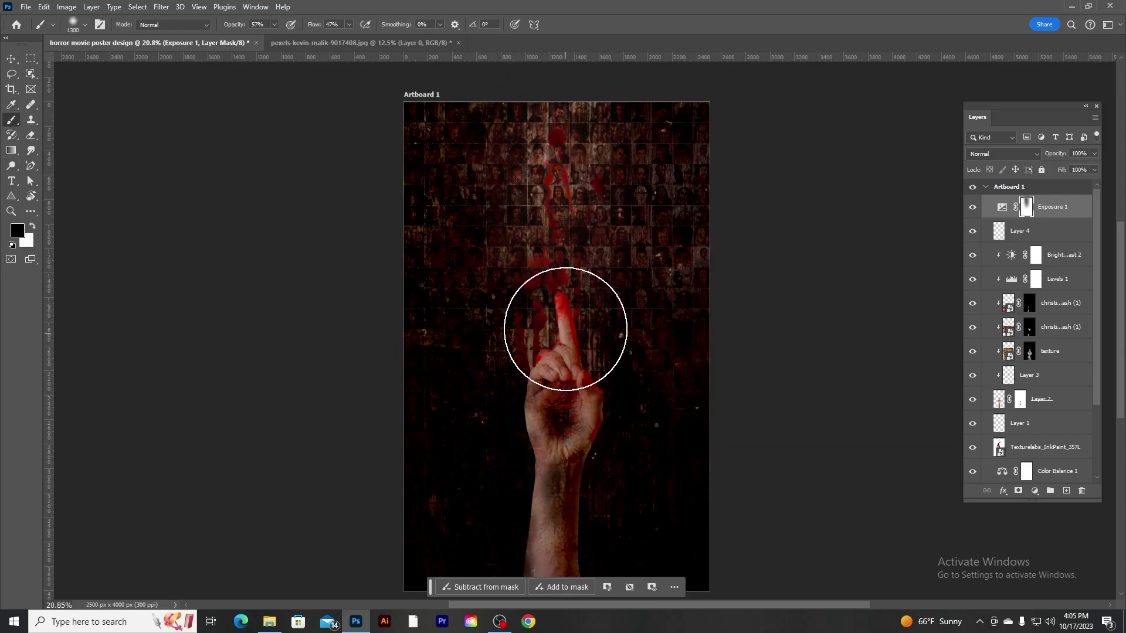
With a much larger brush, keep the upper blood area bright on the Exposure mask.
key(bracketright)
key(bracketright)
key(bracketright)
drag(547, 161, 554, 215)
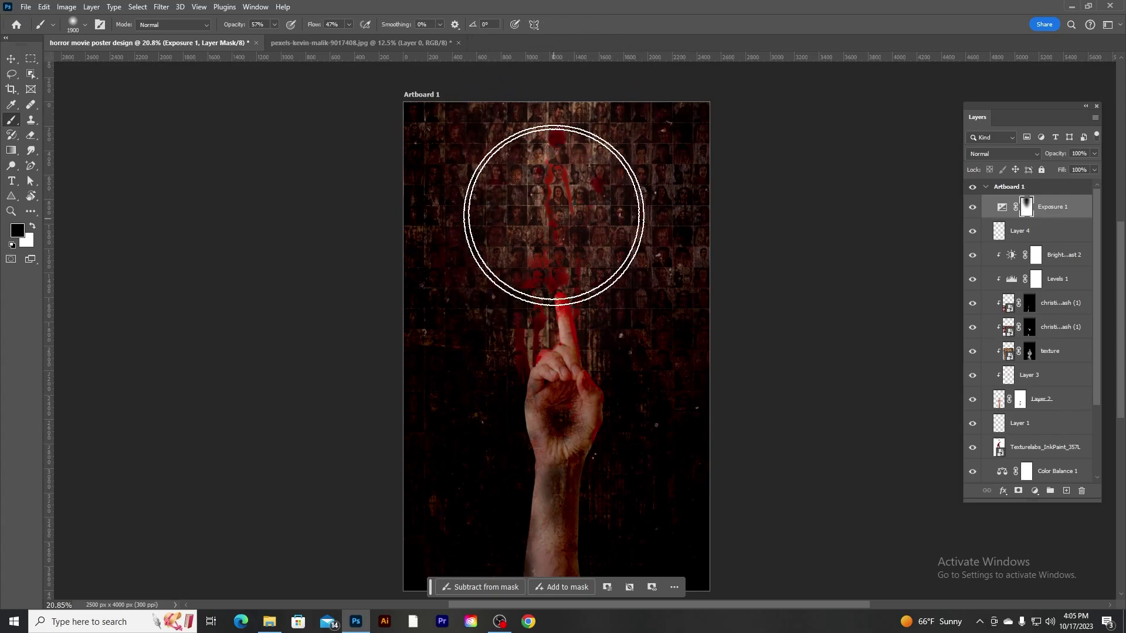
key(bracketleft)
key(bracketleft)
key(bracketleft)
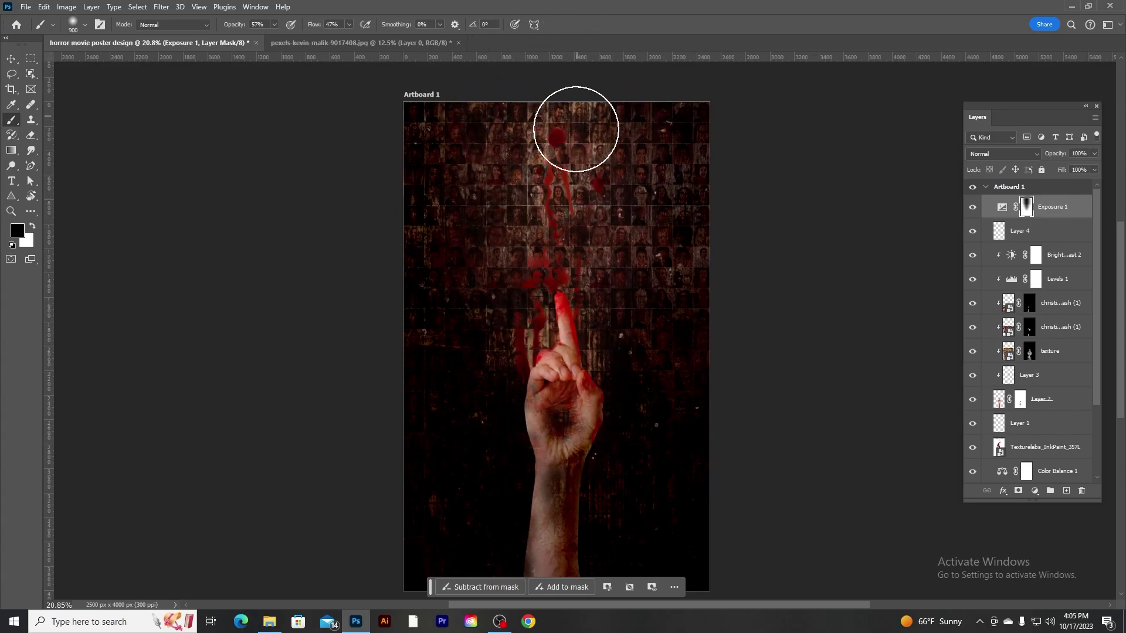
scroll(576, 129, up, 1)
key(bracketleft)
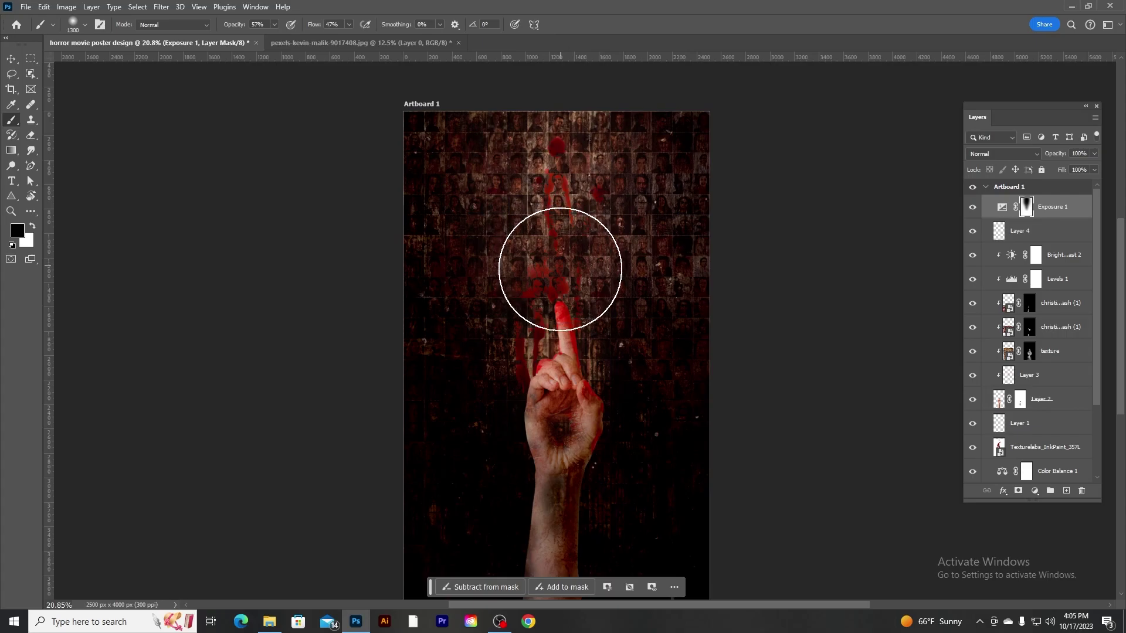
scroll(551, 352, down, 2)
scroll(547, 285, up, 2)
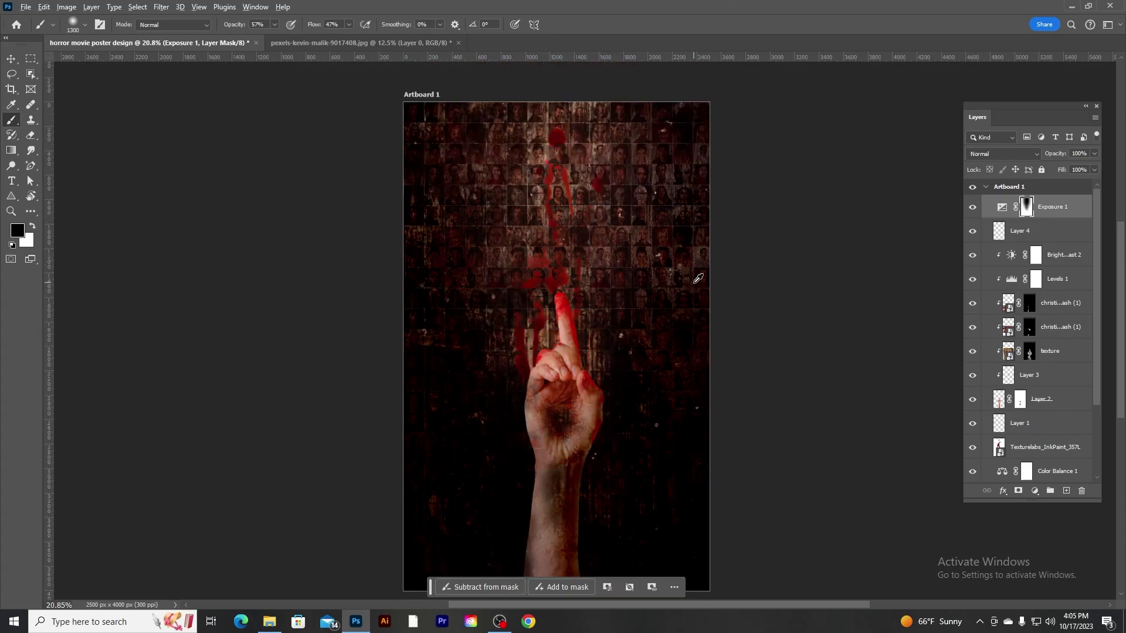
scroll(465, 227, up, 1)
scroll(465, 223, down, 2)
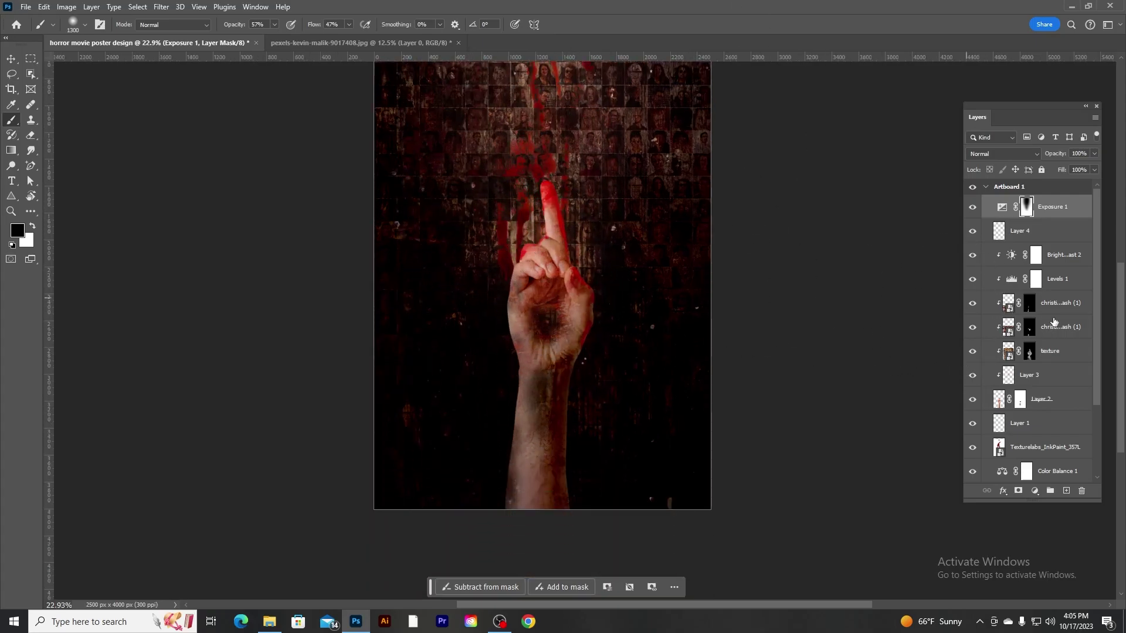
scroll(1044, 305, down, 3)
click(1044, 305)
scroll(1044, 305, up, 2)
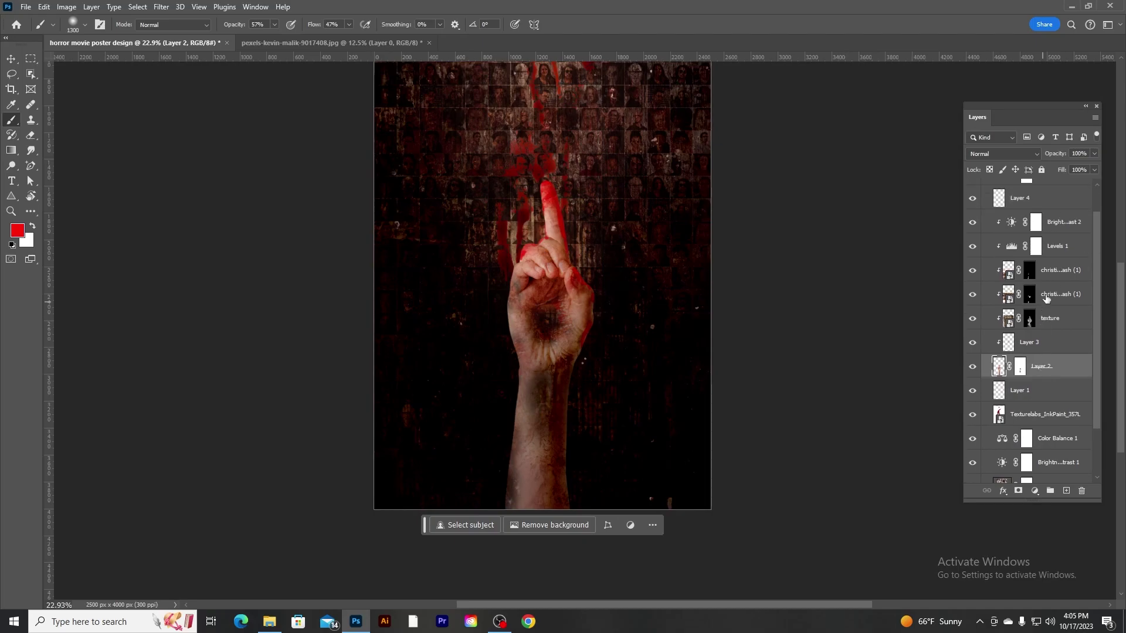
Briefly hide the hand, blood splash and Levels layers to compare the look.
click(972, 366)
scroll(1042, 341, up, 1)
click(973, 286)
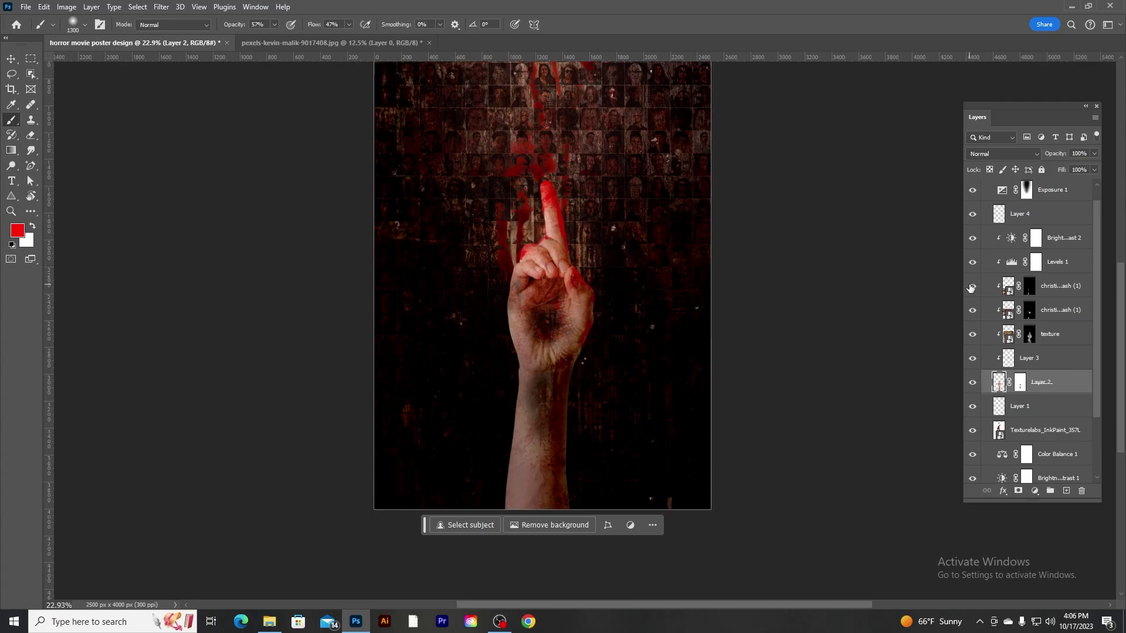
click(972, 262)
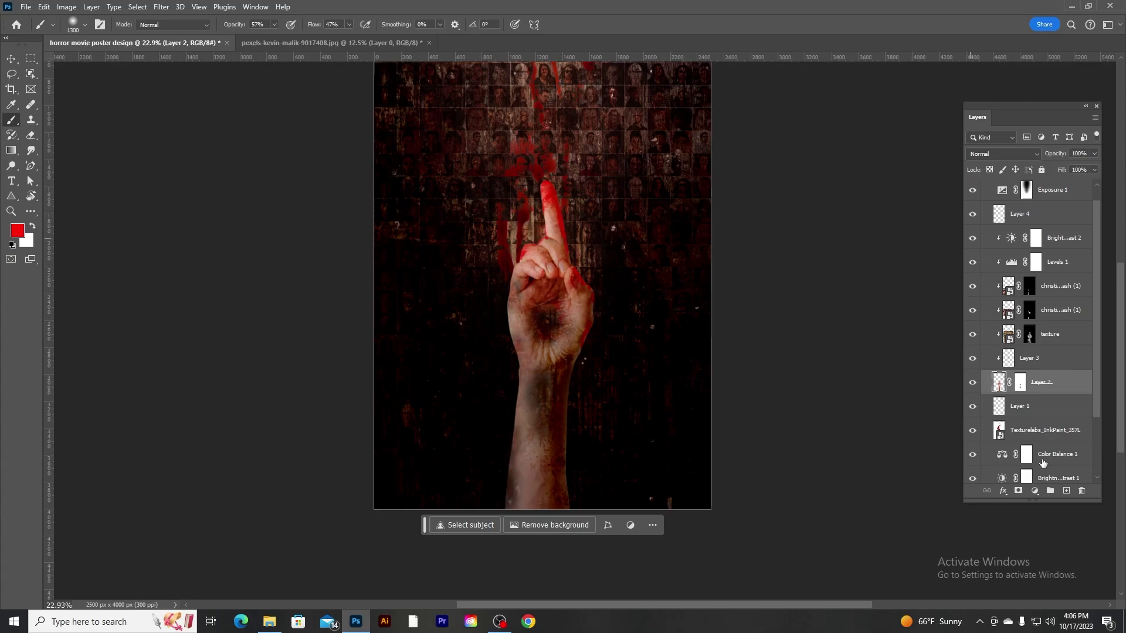
Add a Color Balance 2 adjustment and move it above the splash layers.
click(1037, 491)
click(1058, 379)
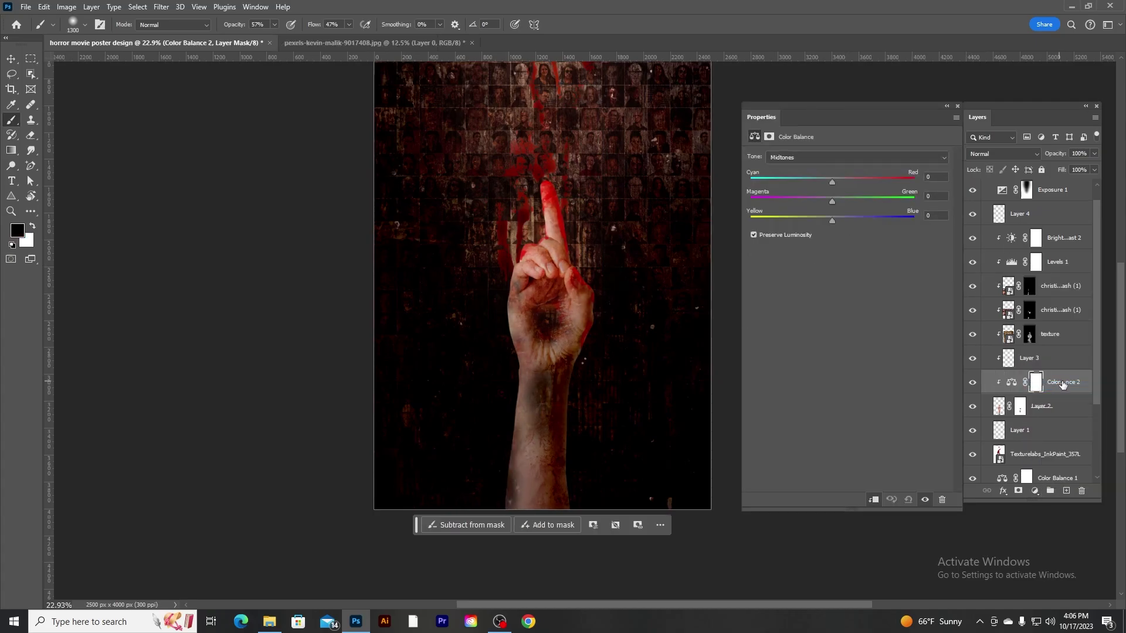
mouse_move(1062, 384)
mouse_down()
mouse_move(1061, 252)
mouse_move(1059, 272)
mouse_up()
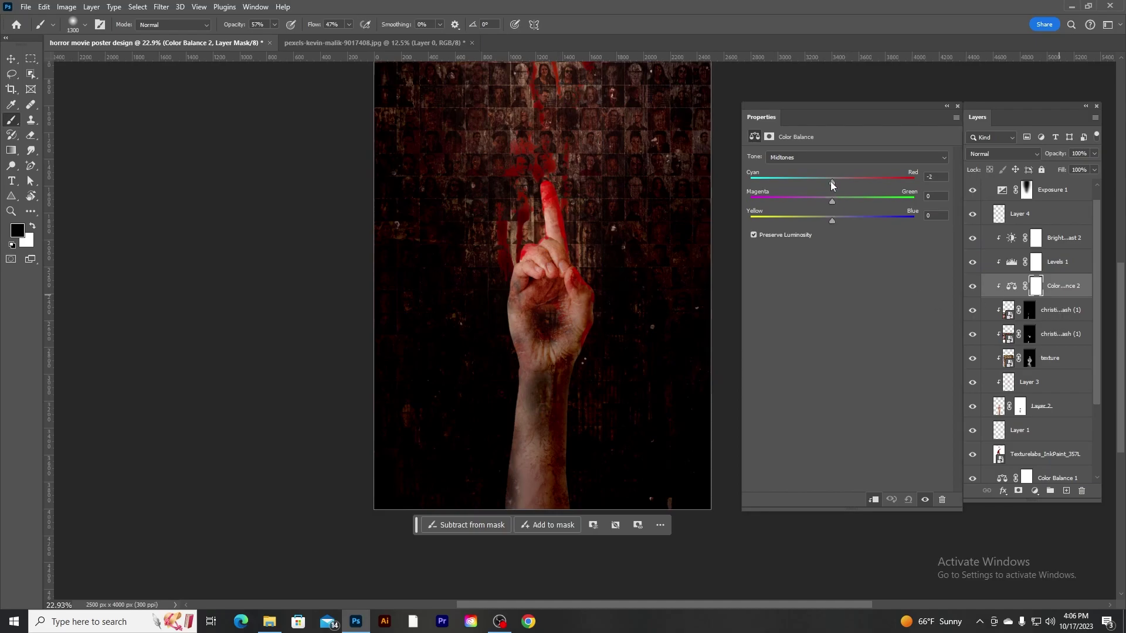
Shift Color Balance 2 toward red in the midtones, shadows and highlights.
drag(832, 182, 855, 180)
click(850, 158)
click(818, 171)
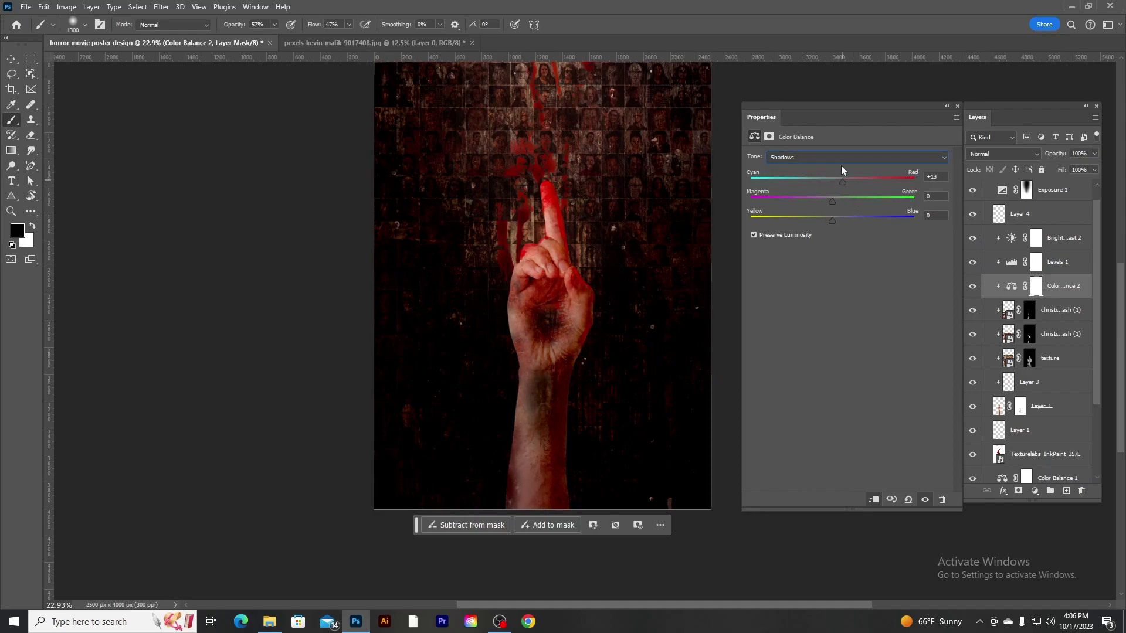
click(841, 161)
click(802, 188)
click(957, 106)
Select the Brightness/Contrast 2 layer in the Layers panel.
scroll(690, 247, down, 2)
scroll(690, 248, up, 2)
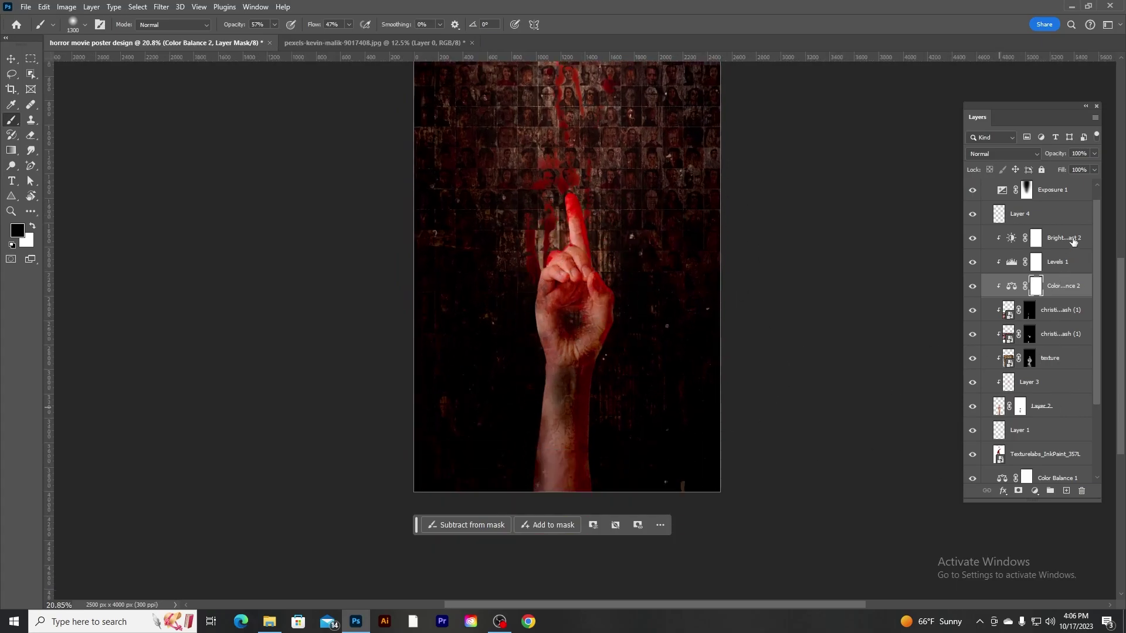
click(1073, 241)
click(1034, 491)
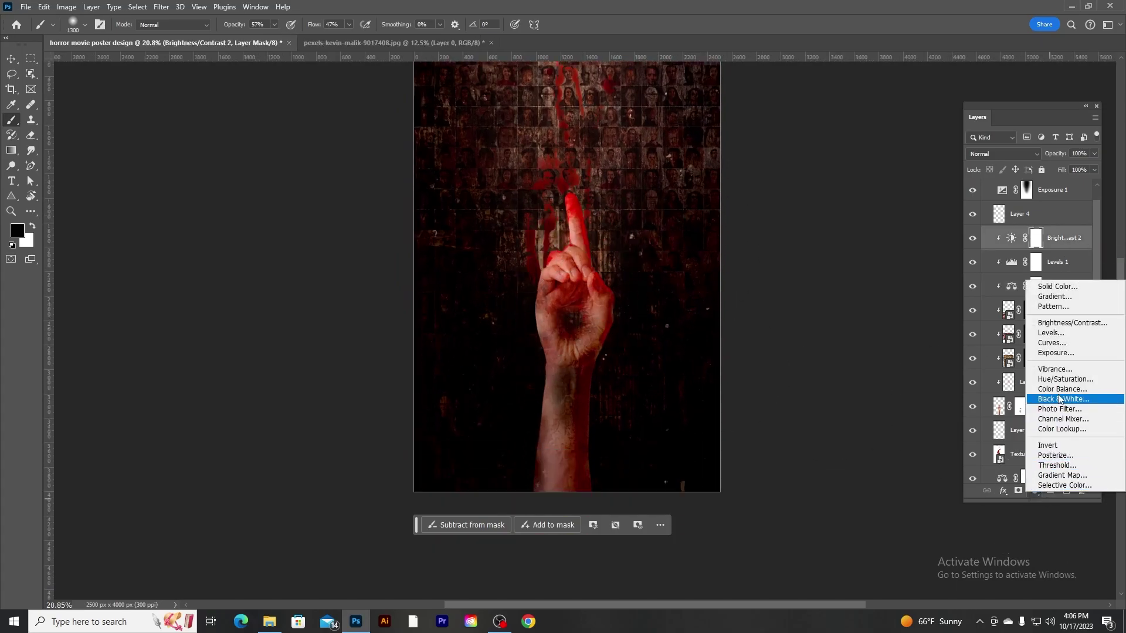
Add an Exposure 2 adjustment clipped below at -1.61 exposure, 0.94 gamma, with an inverted mask.
click(1059, 354)
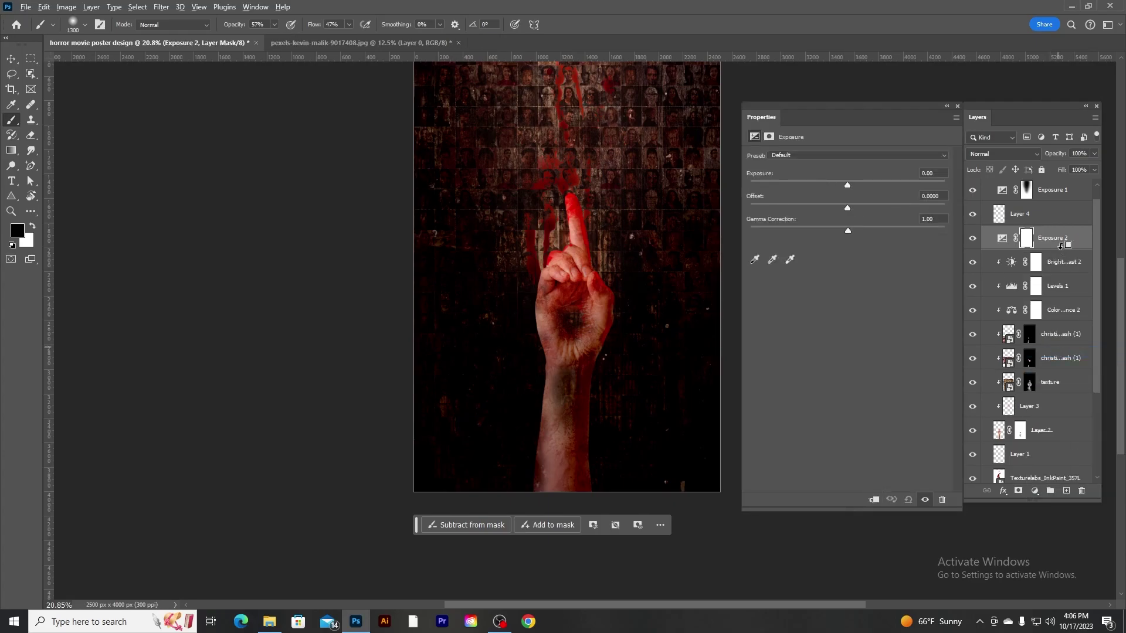
alt+click(1061, 247)
mouse_move(849, 185)
mouse_down()
mouse_move(832, 185)
mouse_move(843, 209)
mouse_up()
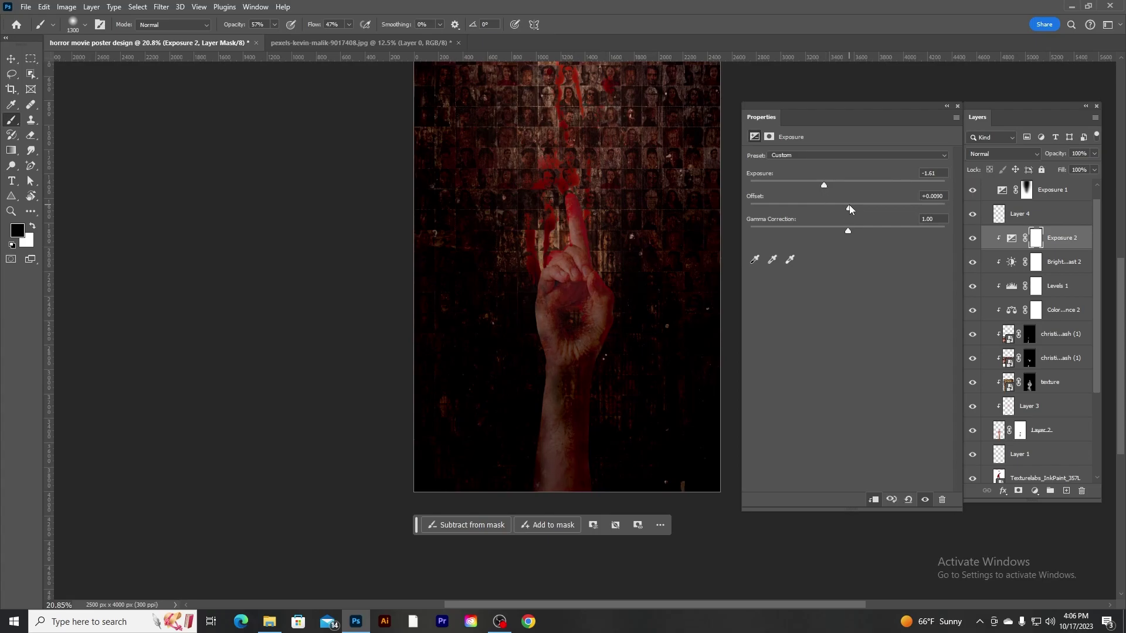
click(958, 106)
key(ctrl+i)
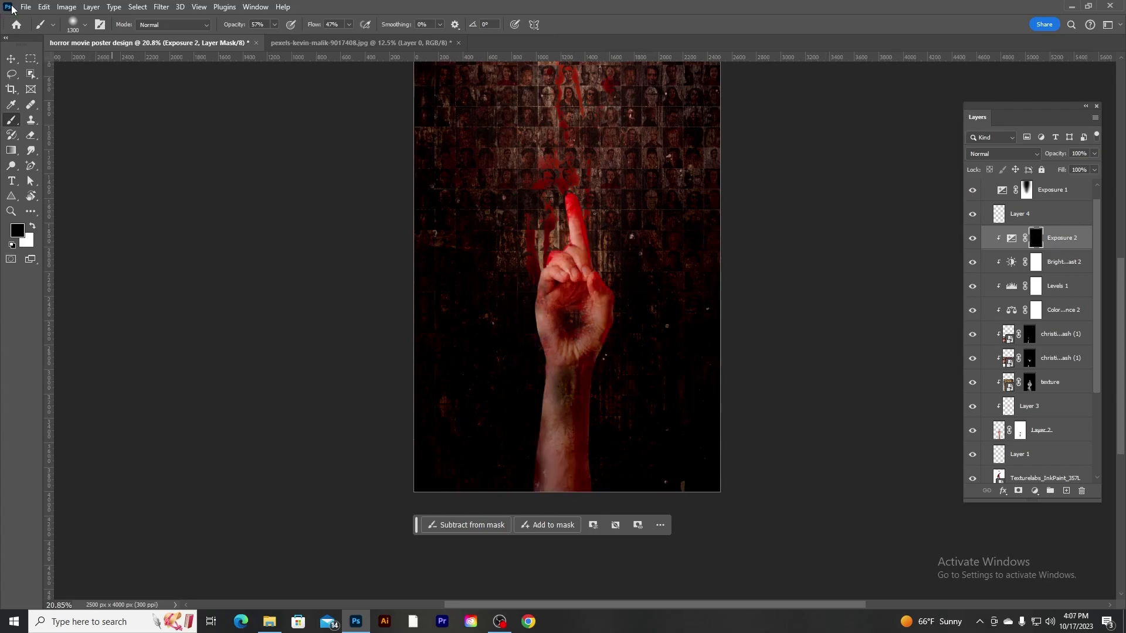
Paint white on the Exposure 2 mask over the lower arm, palm, fingers and right edge.
key([)
key([)
key([)
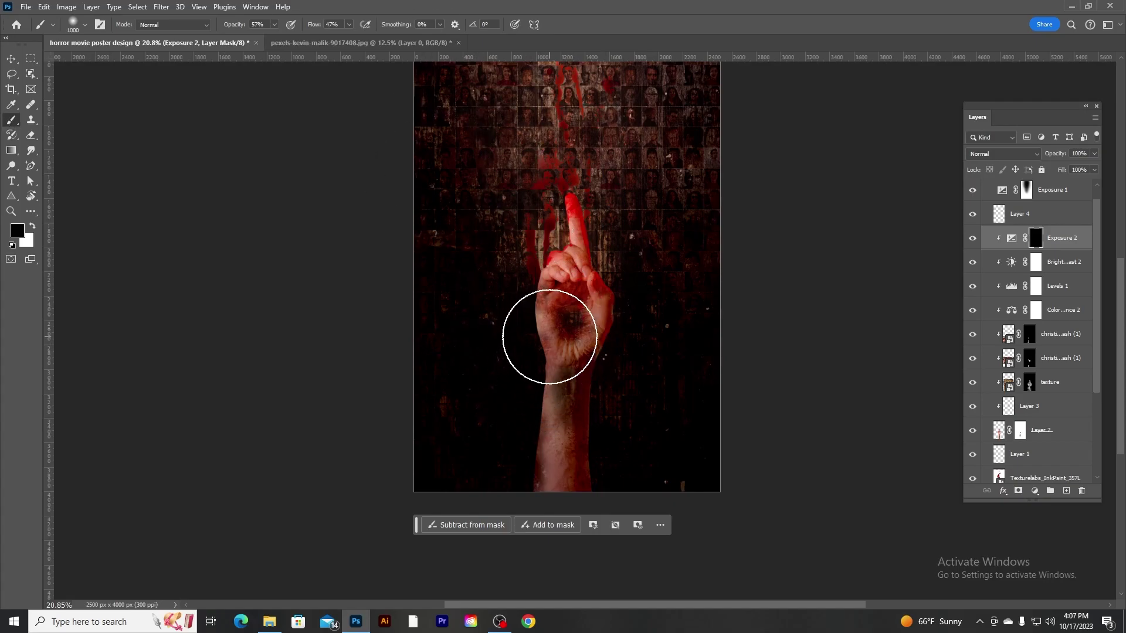
key([)
key([)
key([)
key(bracketright)
key(bracketright)
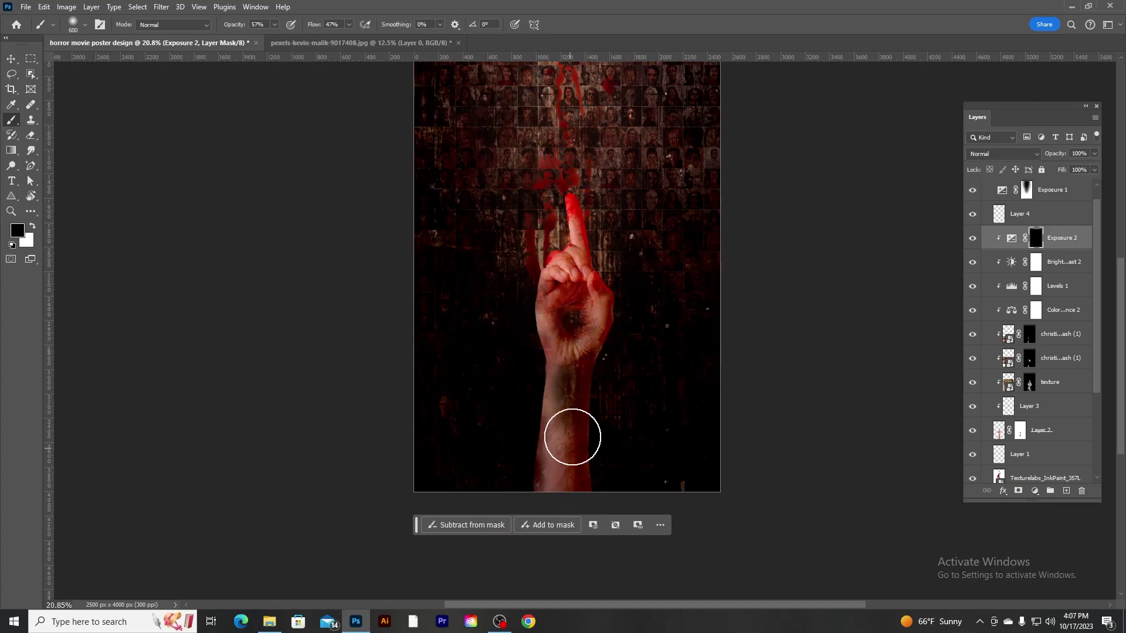
key(x)
drag(570, 410, 543, 485)
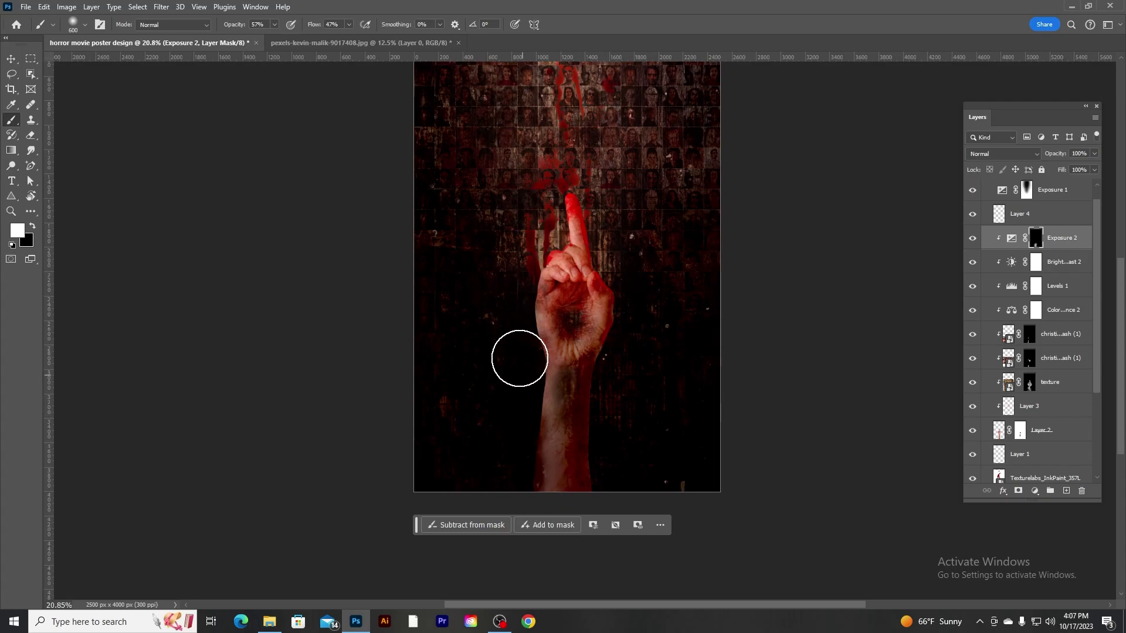
mouse_move(610, 323)
mouse_down()
mouse_move(558, 329)
mouse_move(566, 259)
mouse_move(606, 276)
mouse_move(537, 298)
mouse_up()
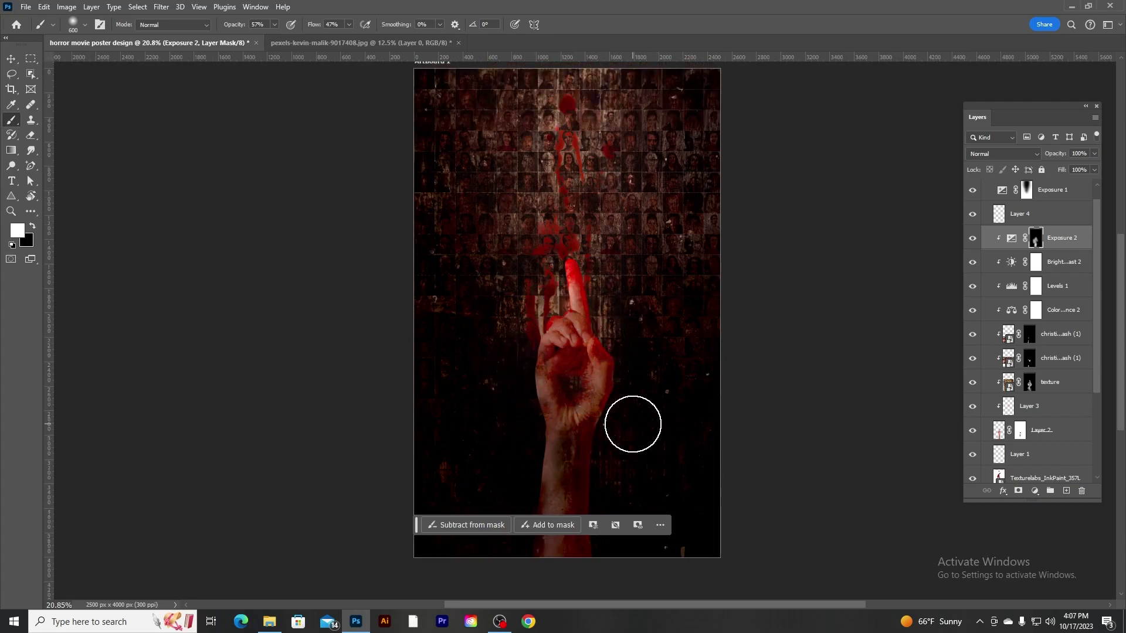
scroll(681, 293, down, 2)
scroll(680, 294, up, 1)
scroll(693, 352, down, 2)
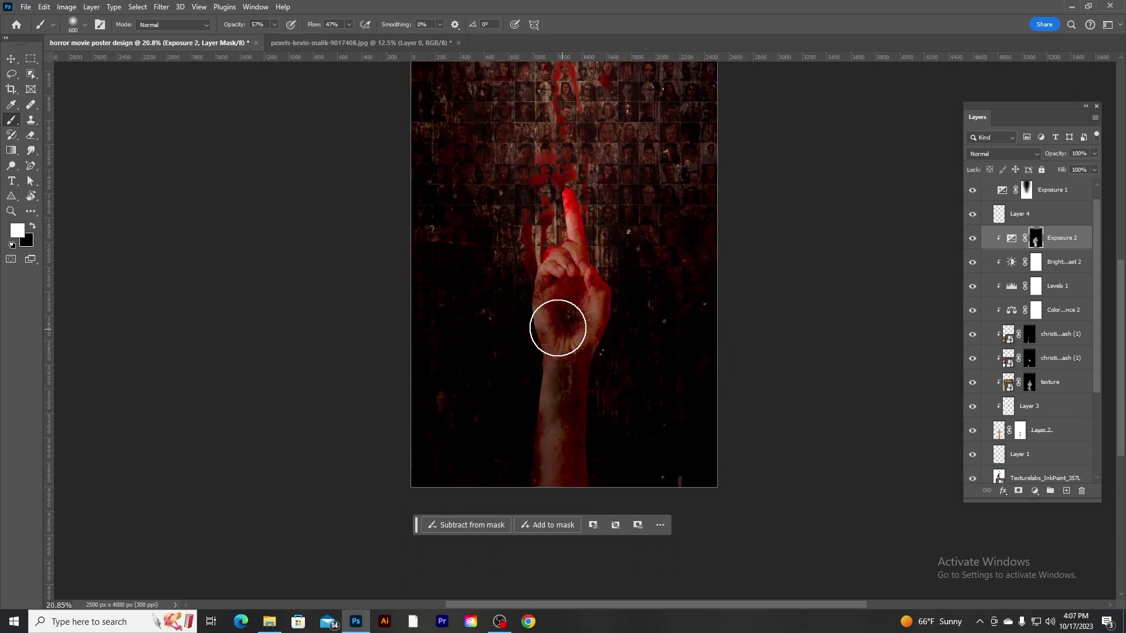
drag(616, 303, 593, 378)
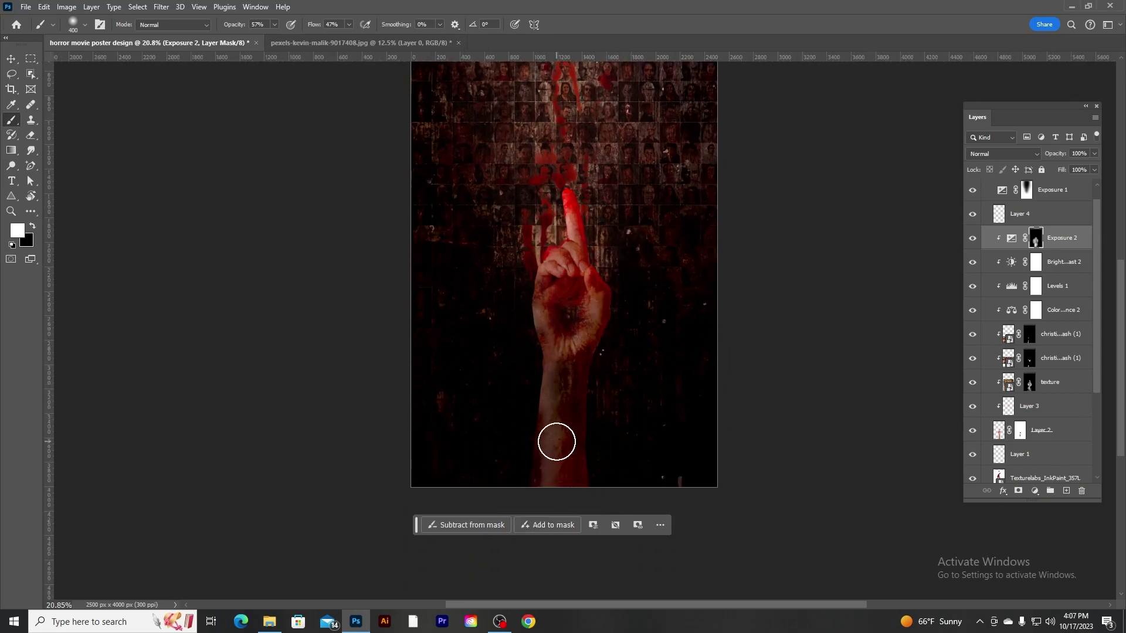
scroll(593, 302, up, 2)
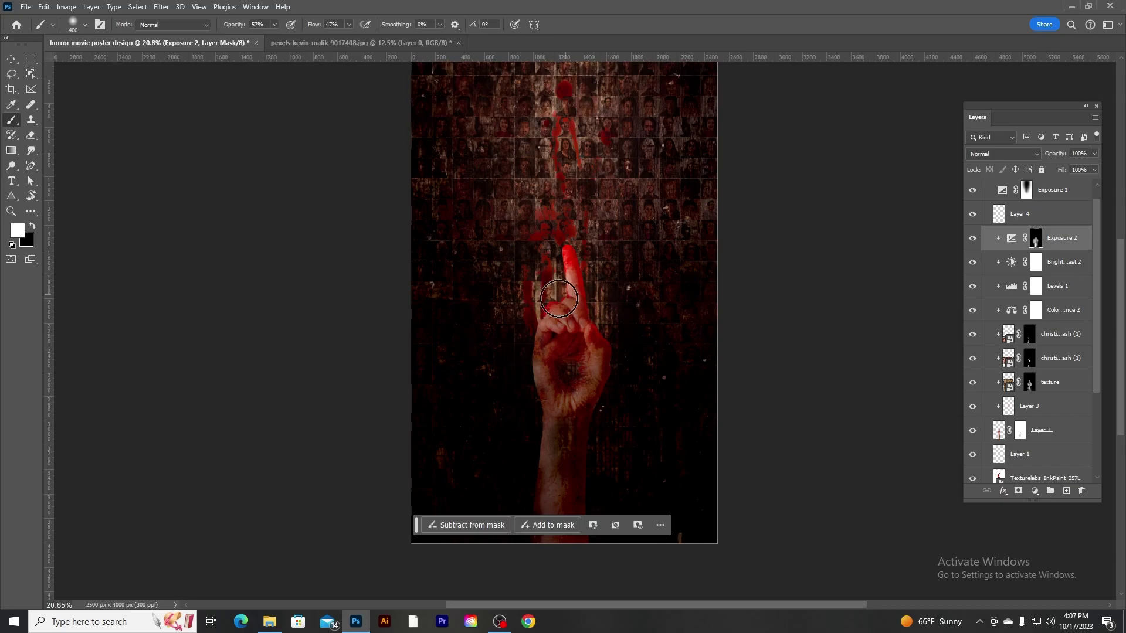
Add an Exposure 3 adjustment at +0.64 exposure and 0.87 gamma with an inverted mask.
click(1035, 491)
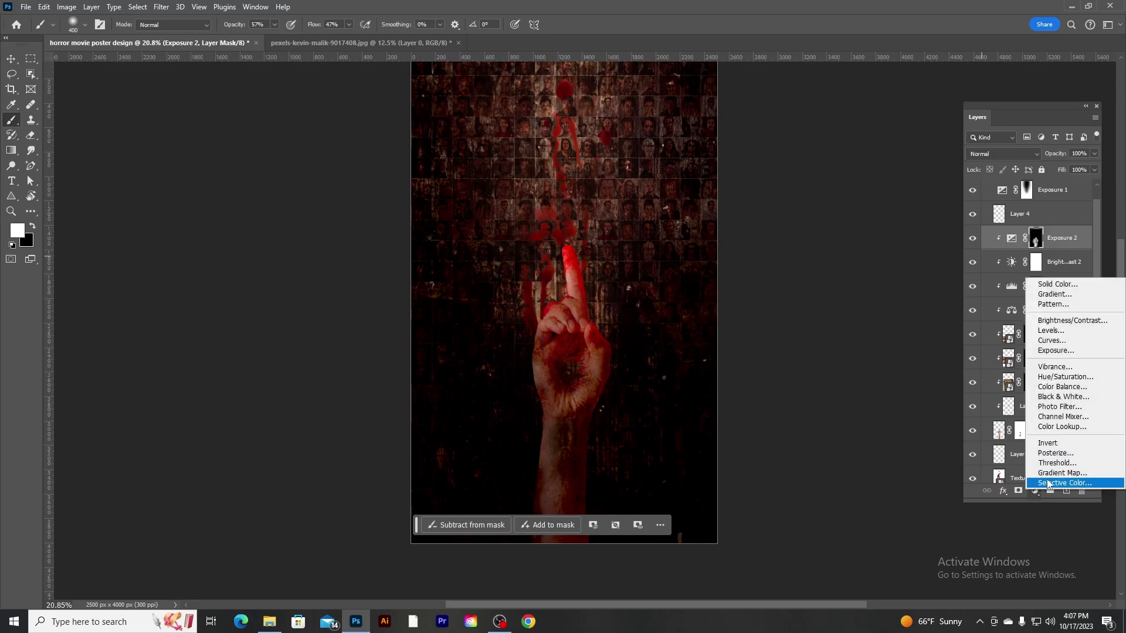
click(1077, 352)
drag(847, 185, 858, 186)
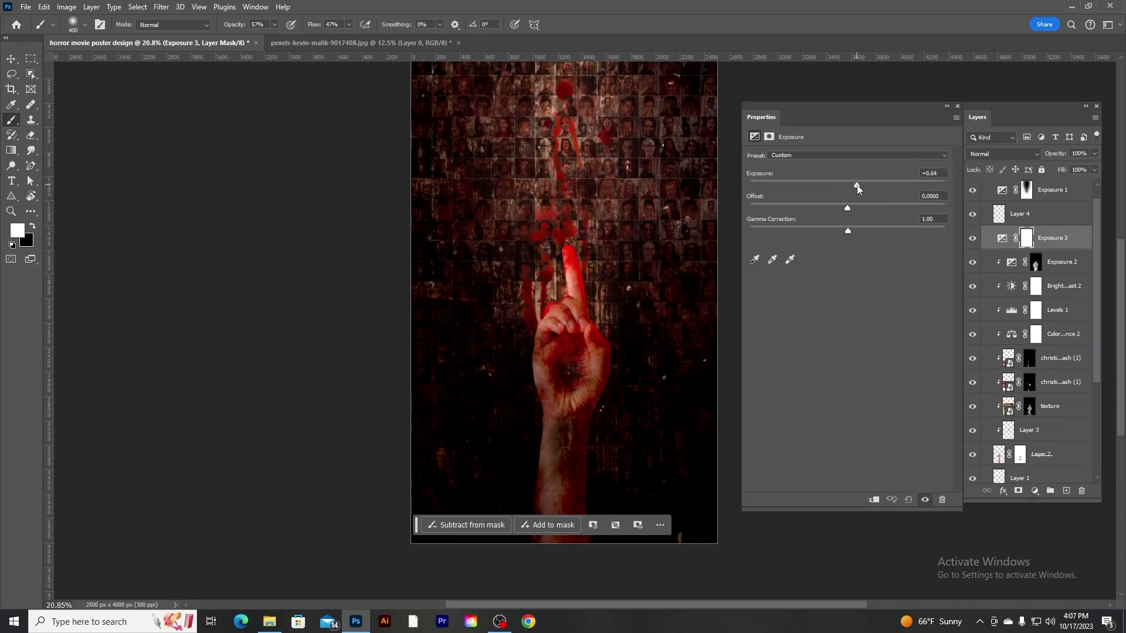
drag(847, 230, 857, 231)
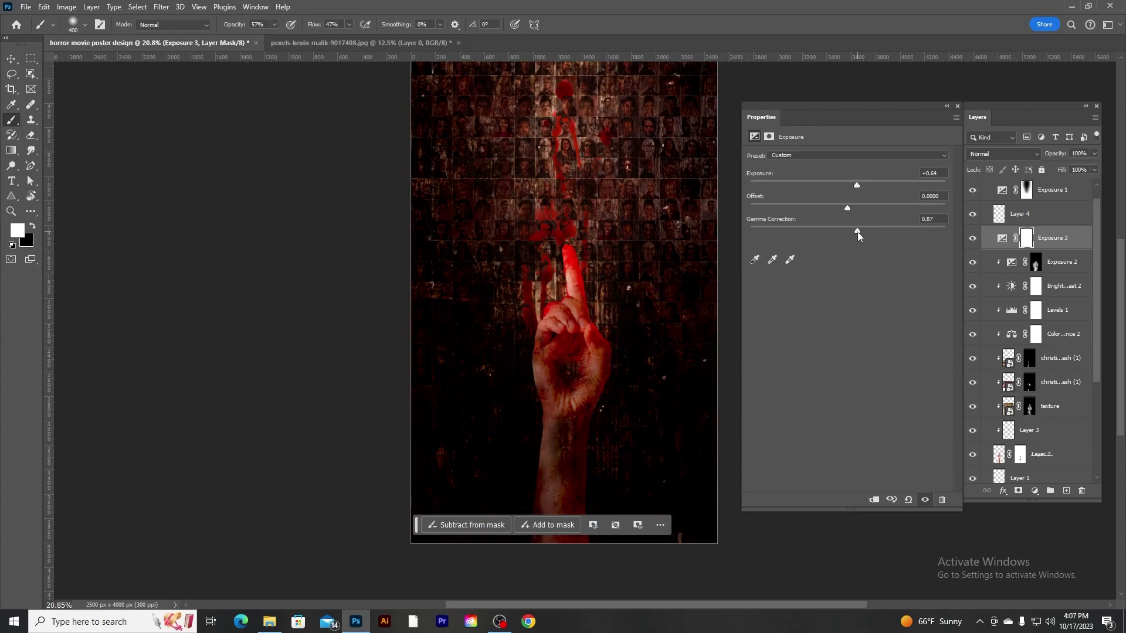
click(947, 108)
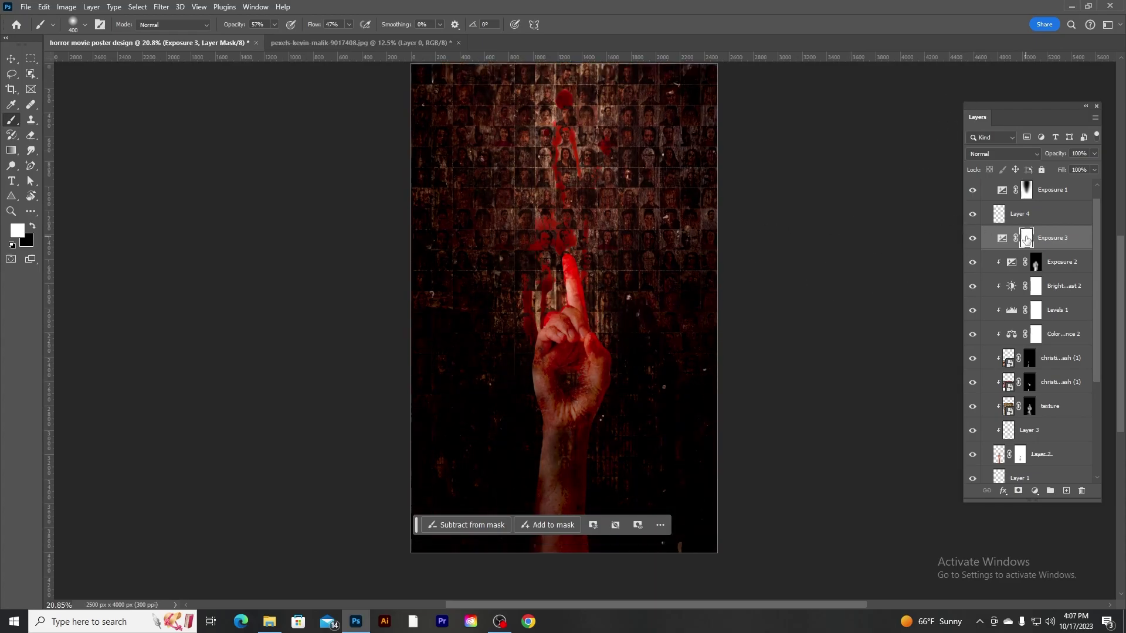
key(ctrl+i)
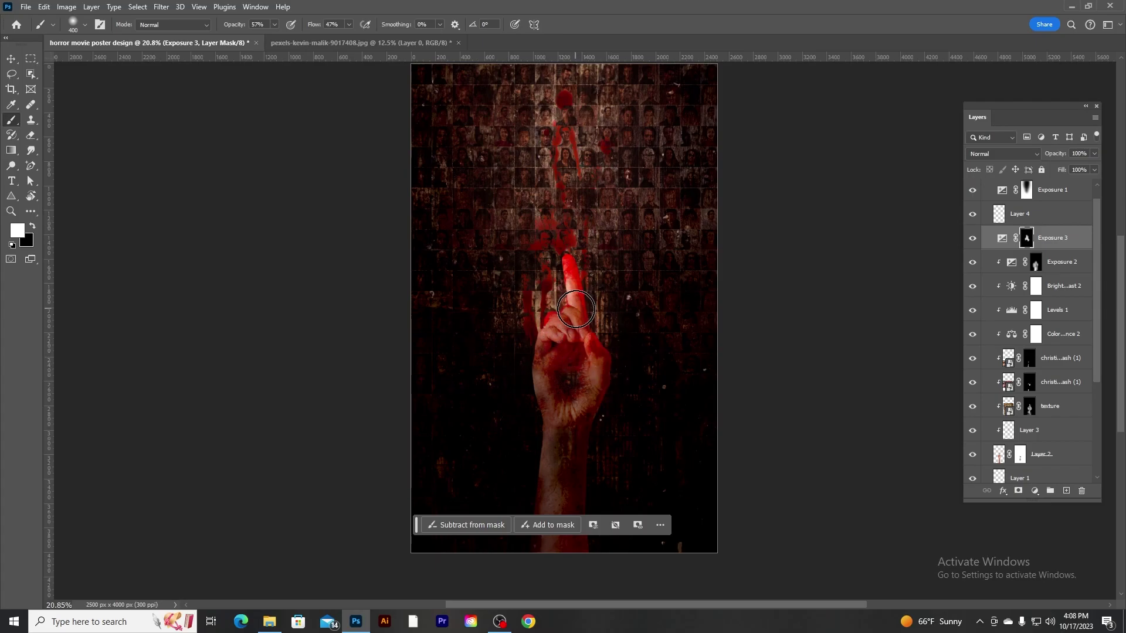
Paint the Exposure 3 brightening onto the raised hand, then select the Exposure 1 mask.
mouse_move(575, 309)
mouse_down()
mouse_move(634, 280)
mouse_move(642, 176)
mouse_up()
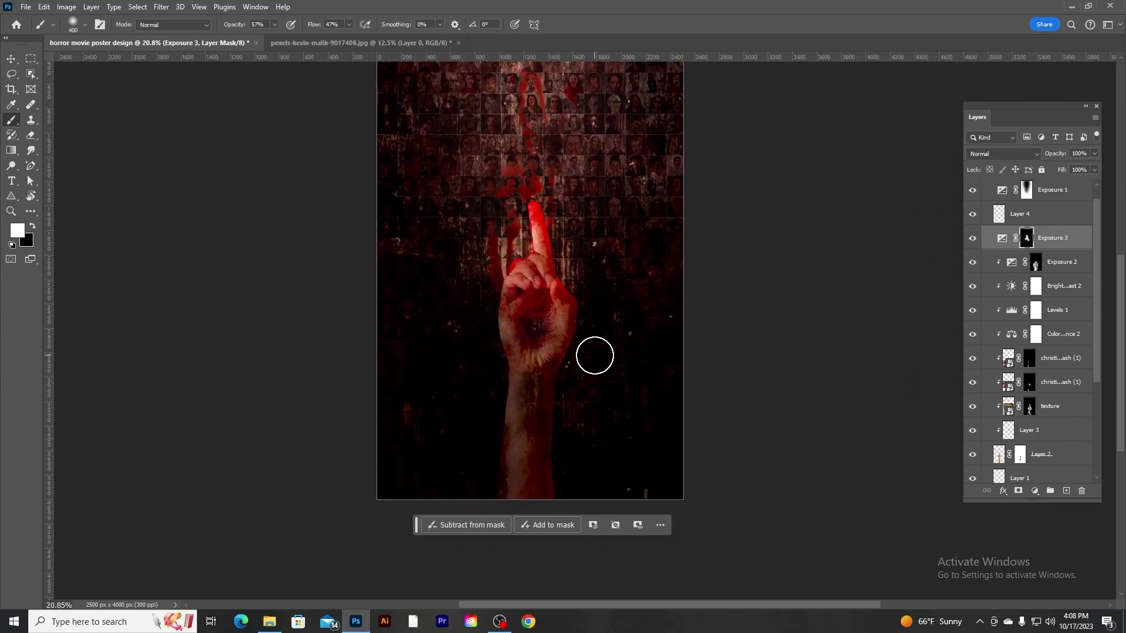
click(1034, 262)
scroll(657, 303, down, 2)
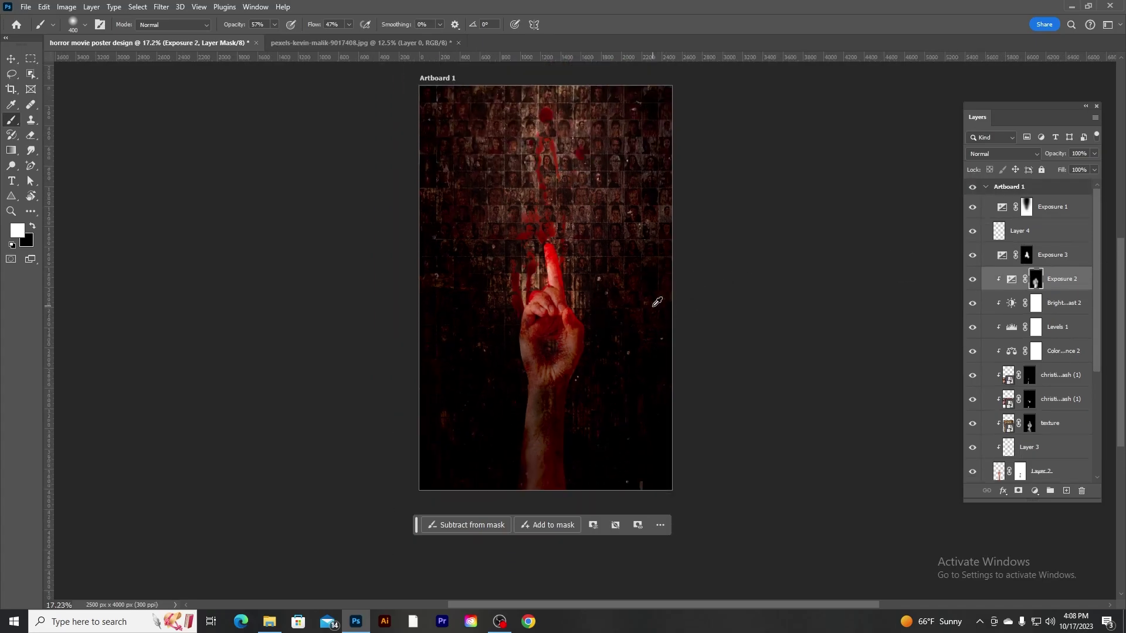
scroll(692, 293, up, 1)
click(1004, 208)
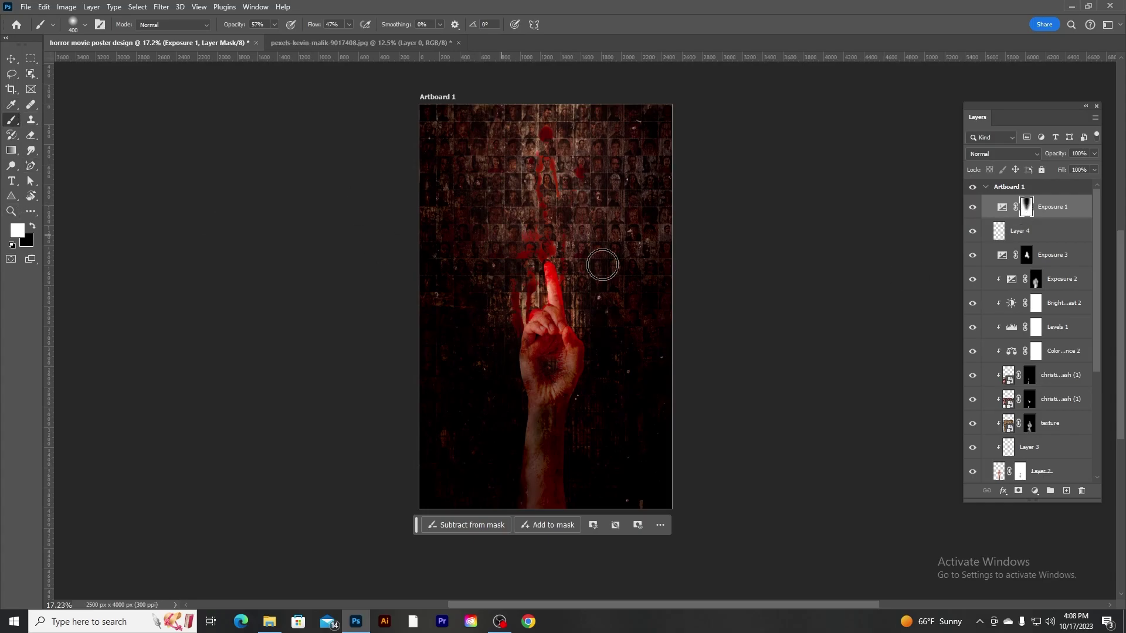
Brush black on the Exposure 1 mask across the faces background around the hand.
key(bracketright)
key(bracketright)
key(bracketright)
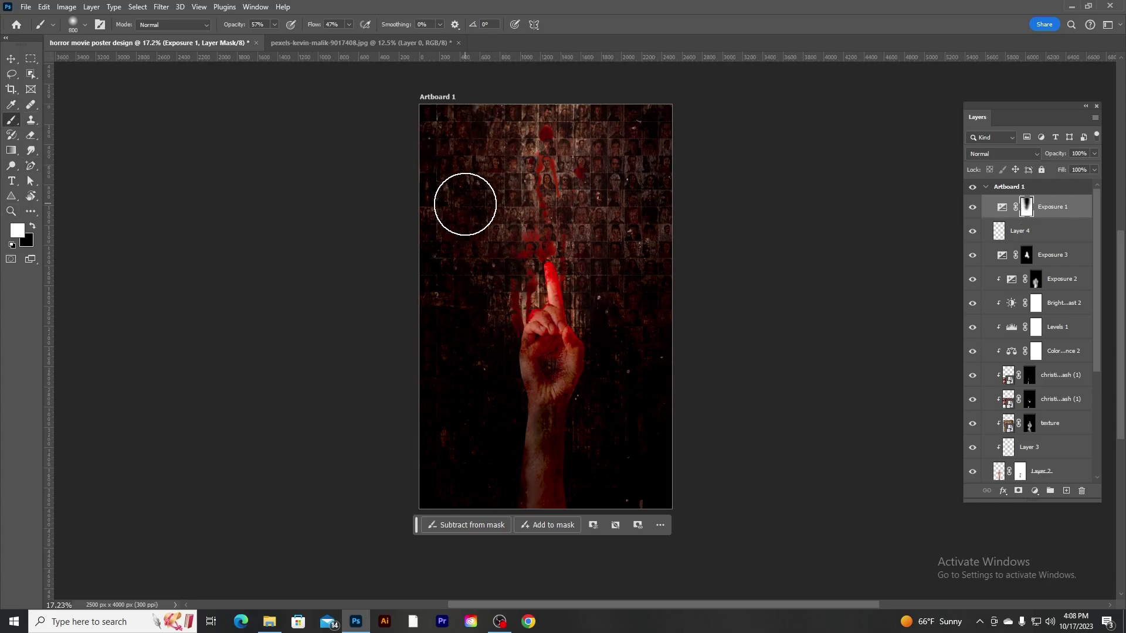
key(x)
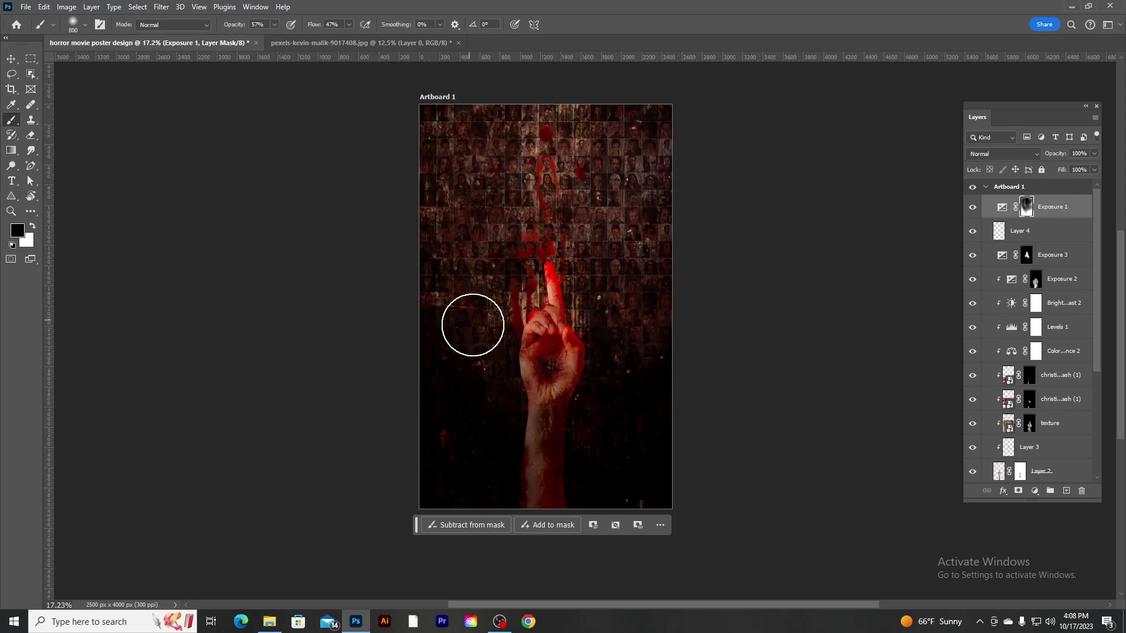
scroll(688, 342, down, 1)
scroll(595, 385, up, 2)
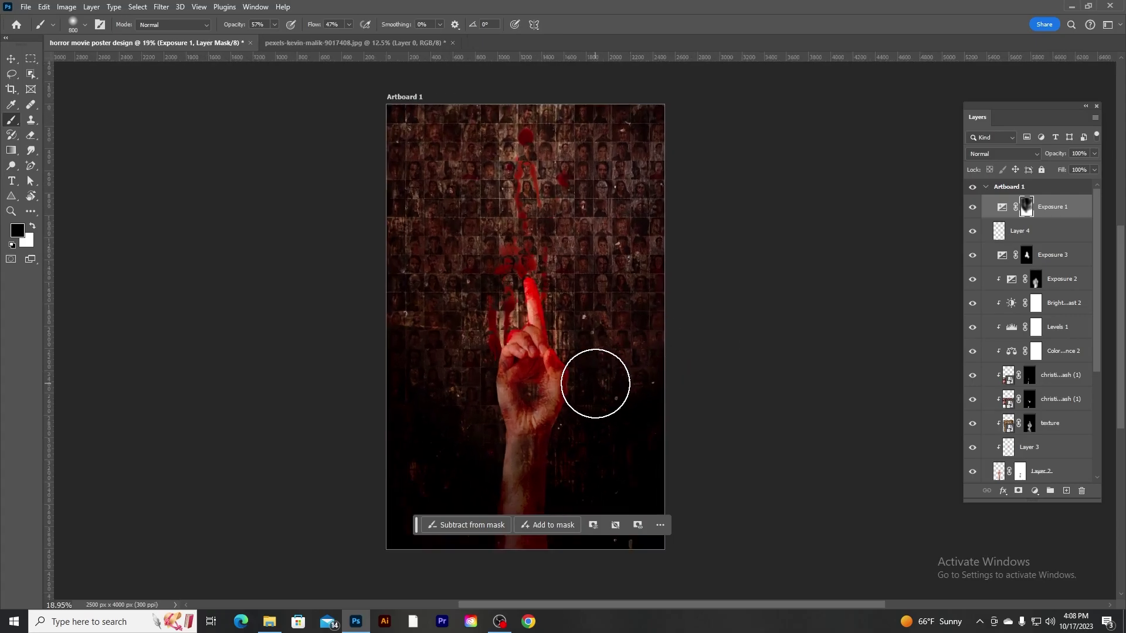
scroll(480, 285, up, 1)
scroll(480, 285, up, 1)
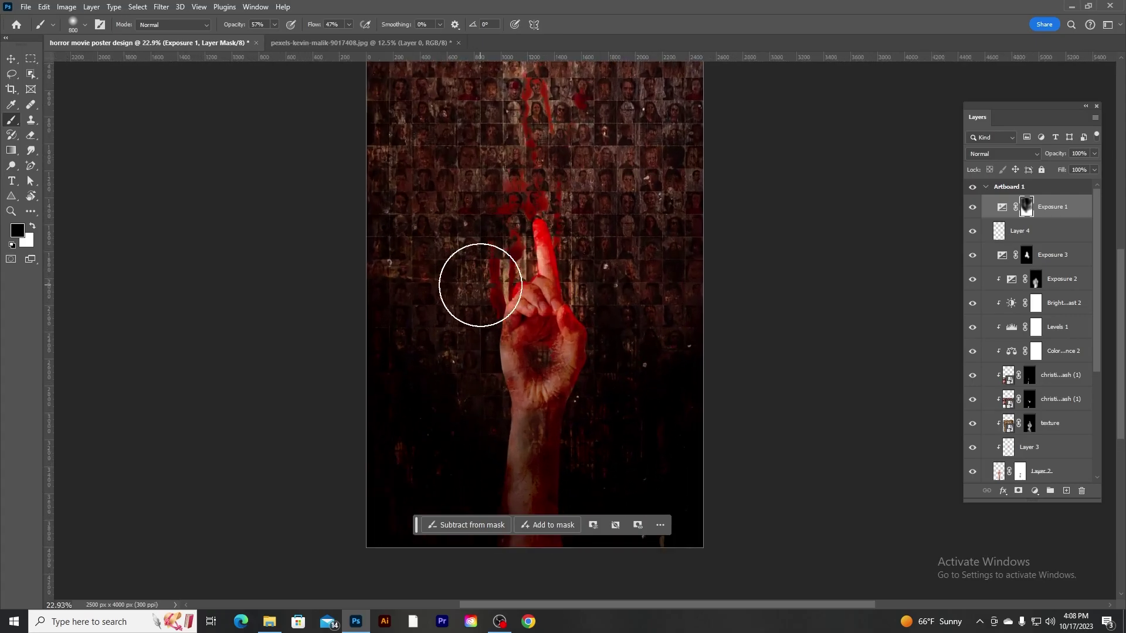
scroll(1072, 286, down, 5)
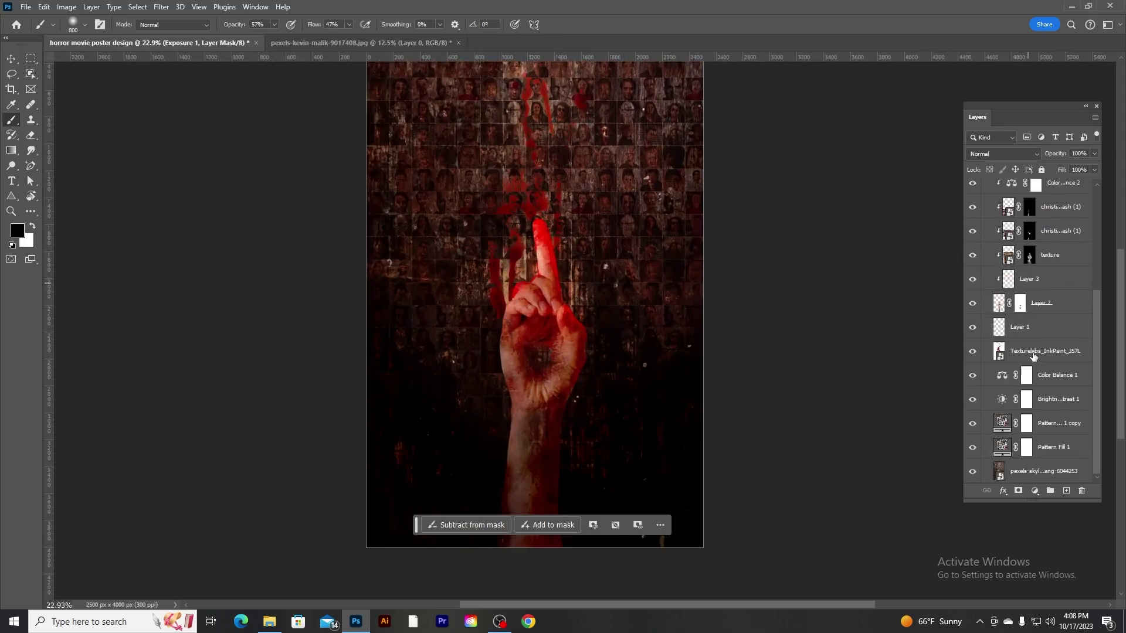
Toggle the hand and texture layers' visibility to compare them, selecting the texture layer.
double_click(973, 278)
click(972, 258)
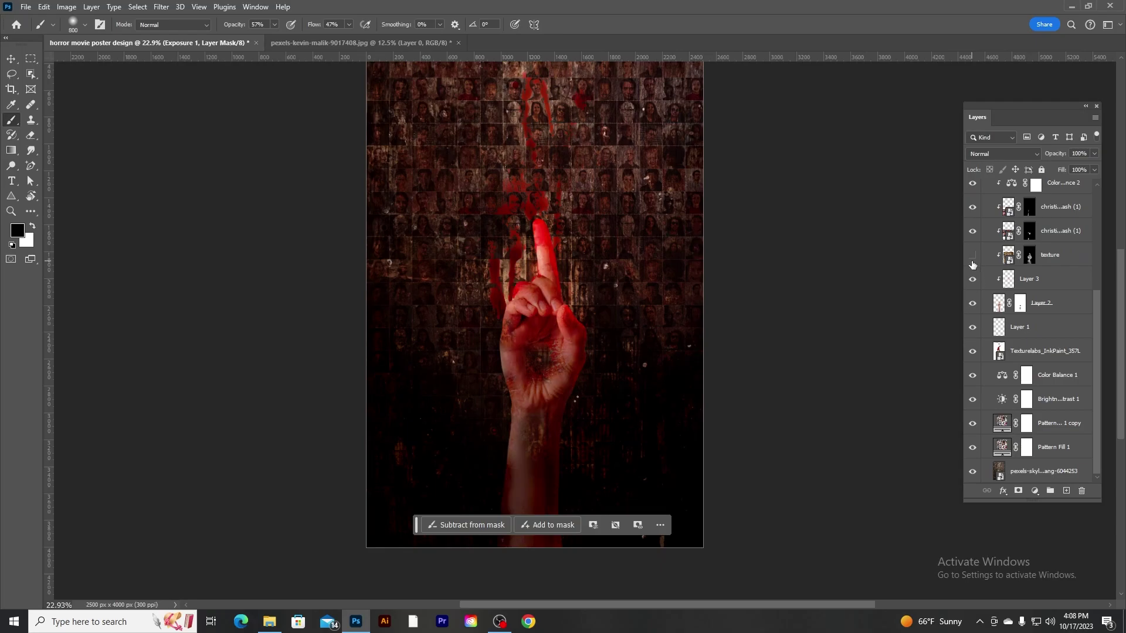
click(1009, 258)
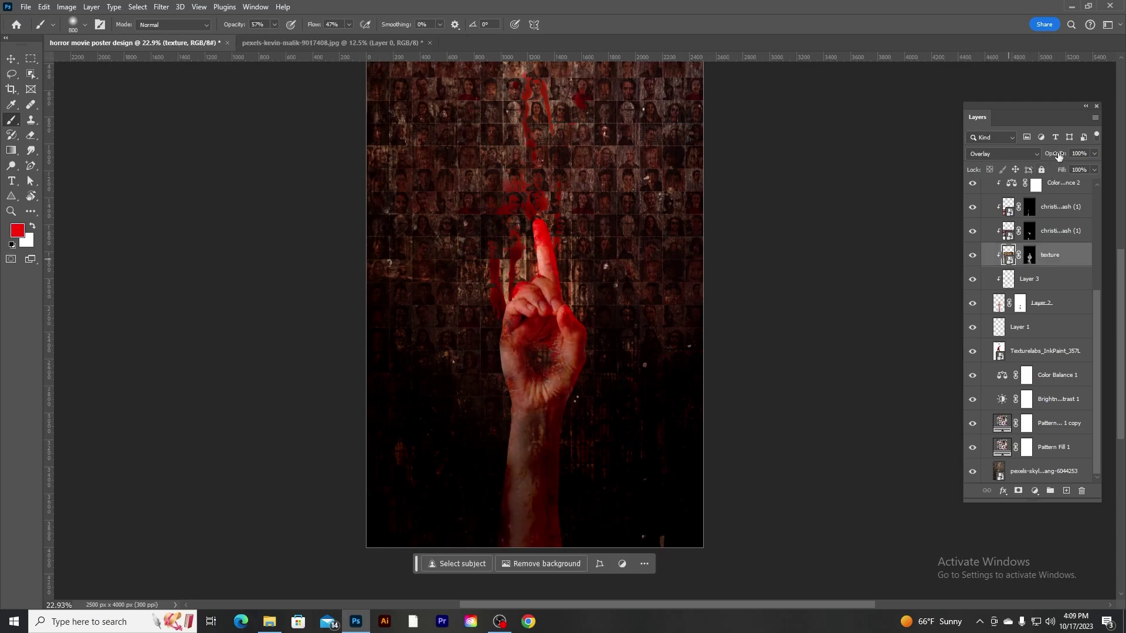
click(972, 230)
click(974, 207)
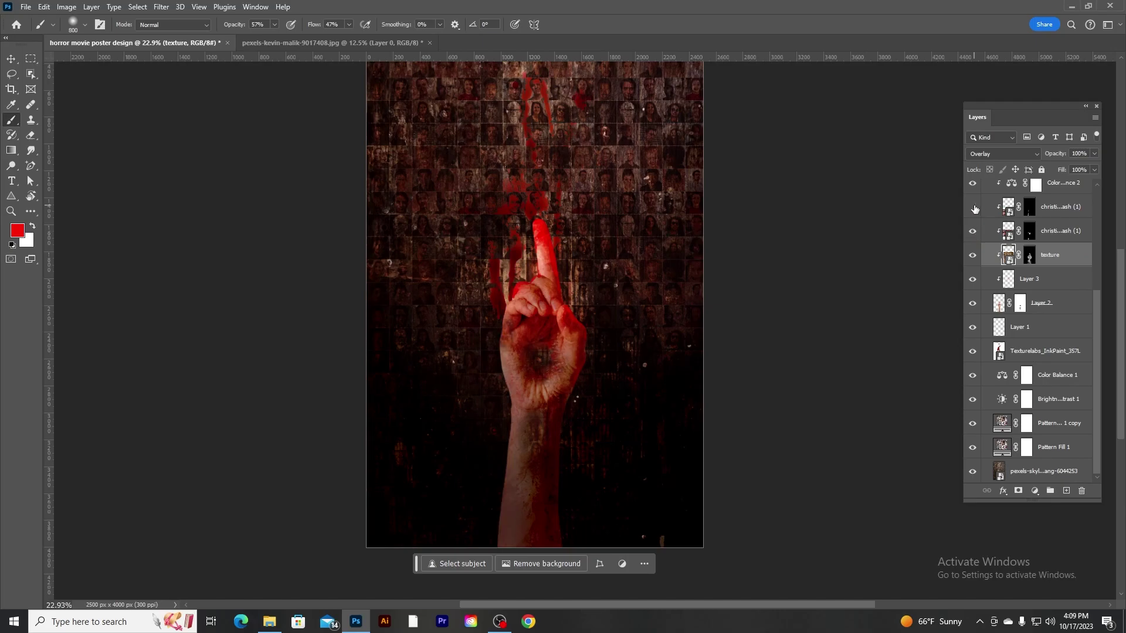
click(973, 256)
click(973, 256)
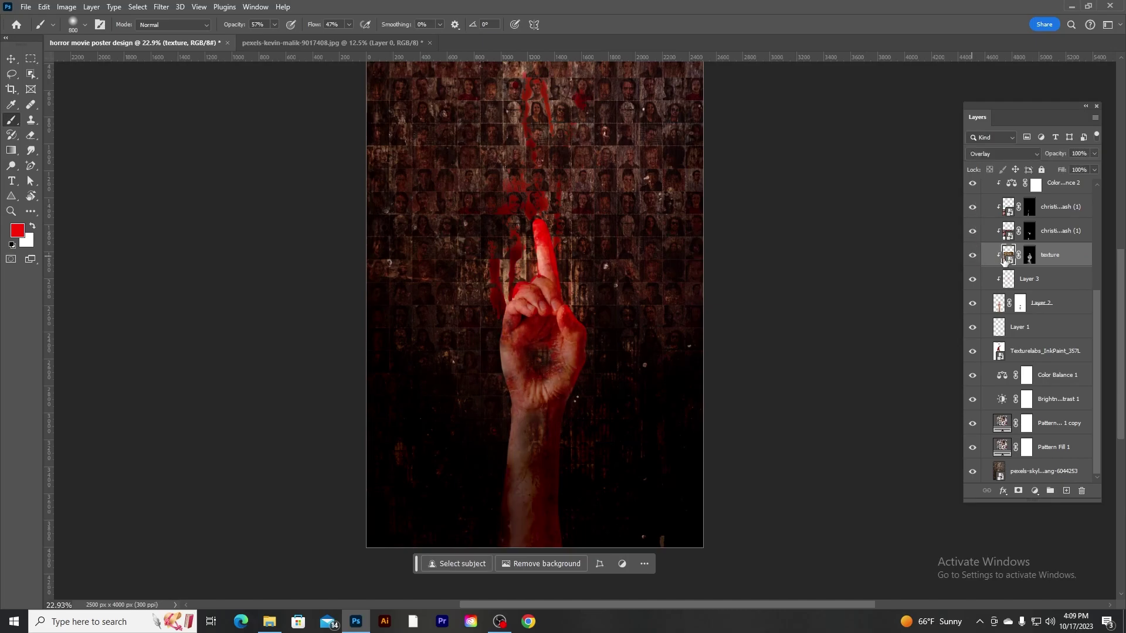
Set the texture layer's blend mode to Overlay after previewing other modes.
click(1003, 153)
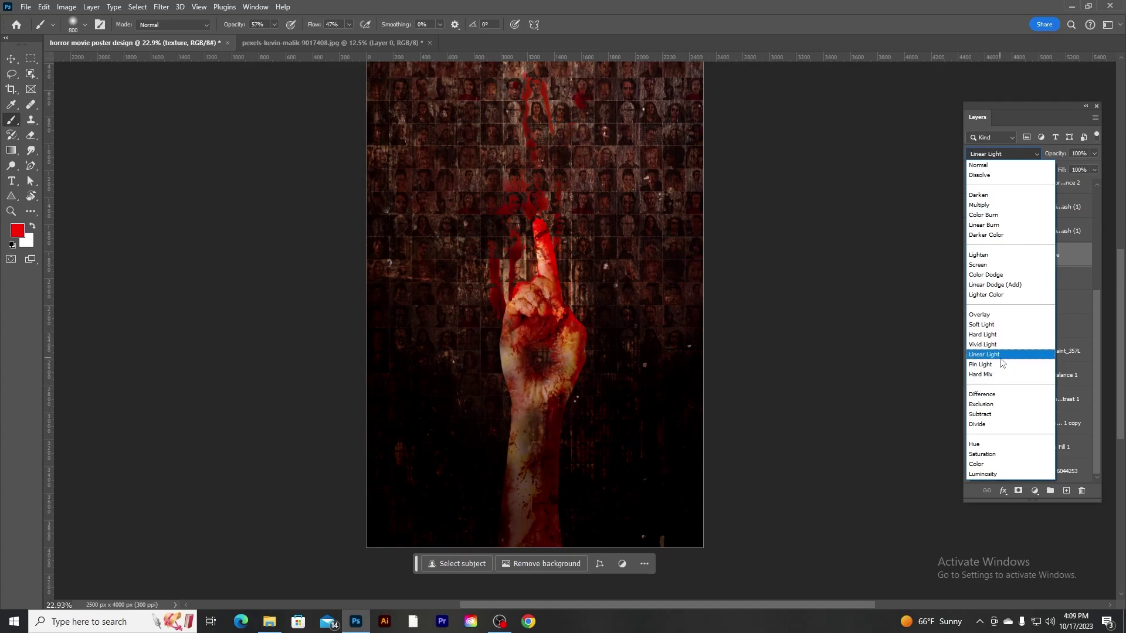
click(994, 317)
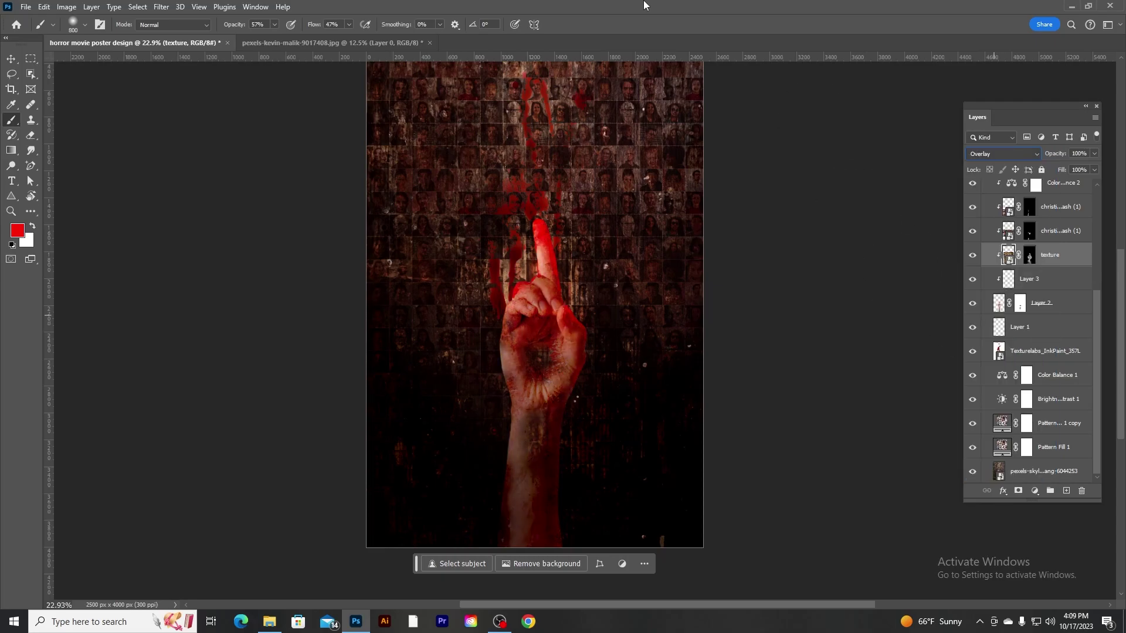
scroll(602, 284, down, 2)
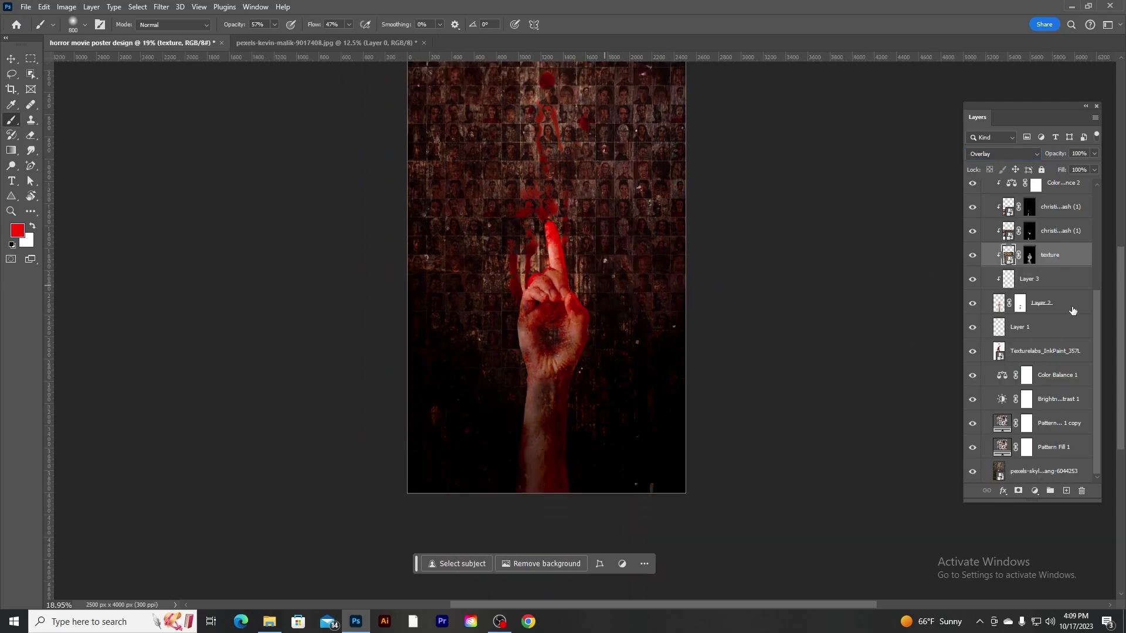
Place texture.png as an embedded image and position it over the hand.
key(ctrl+shift+alt+n)
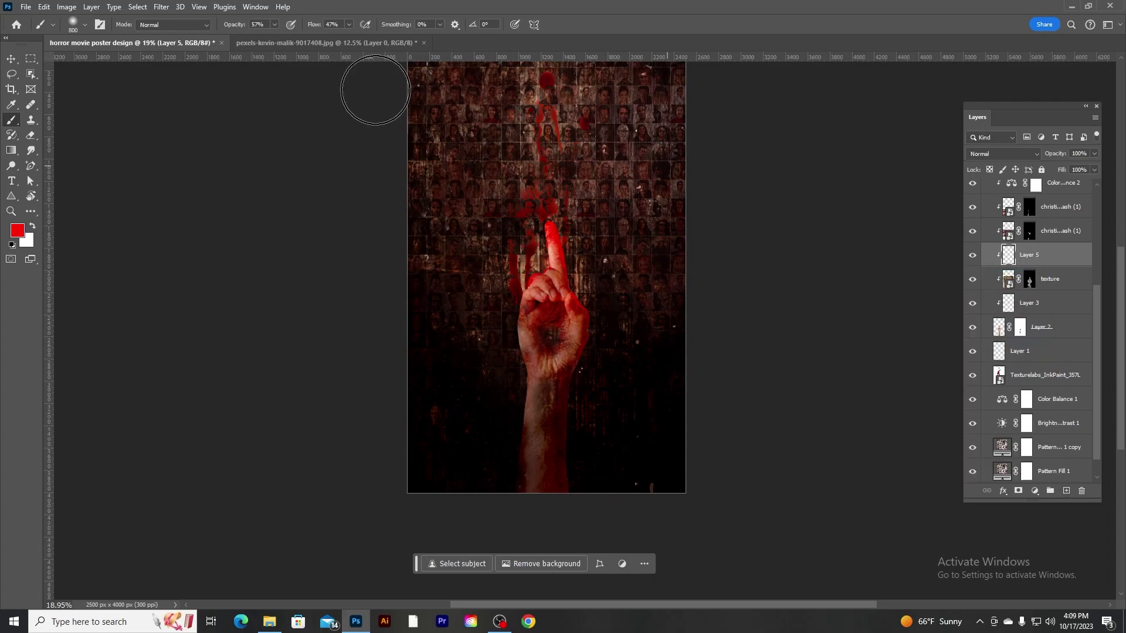
click(26, 6)
click(59, 245)
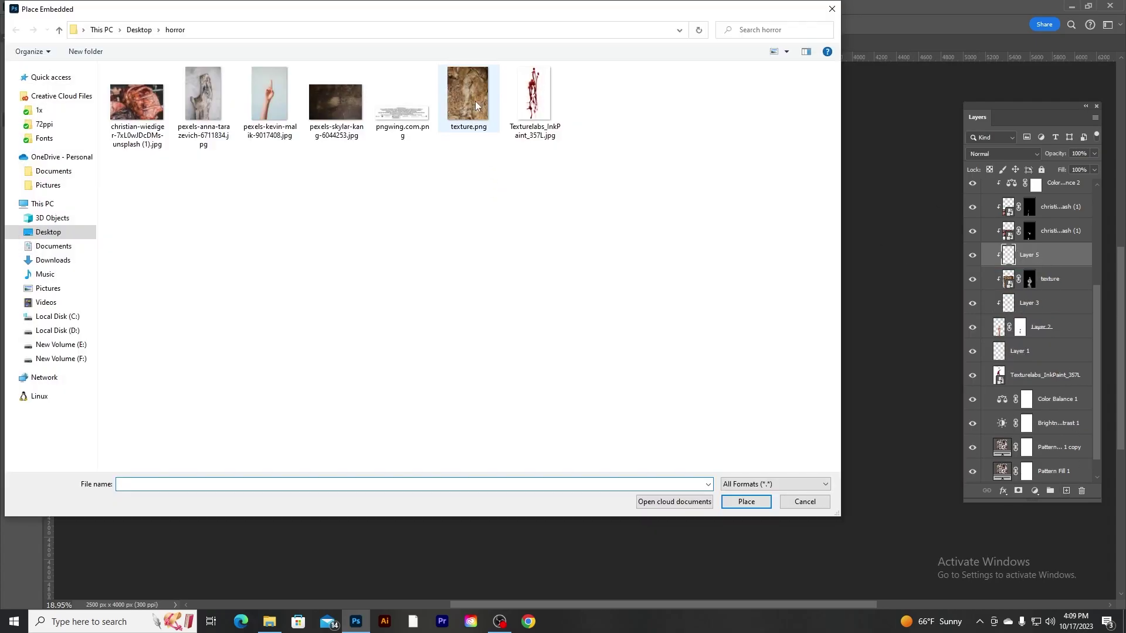
double_click(476, 107)
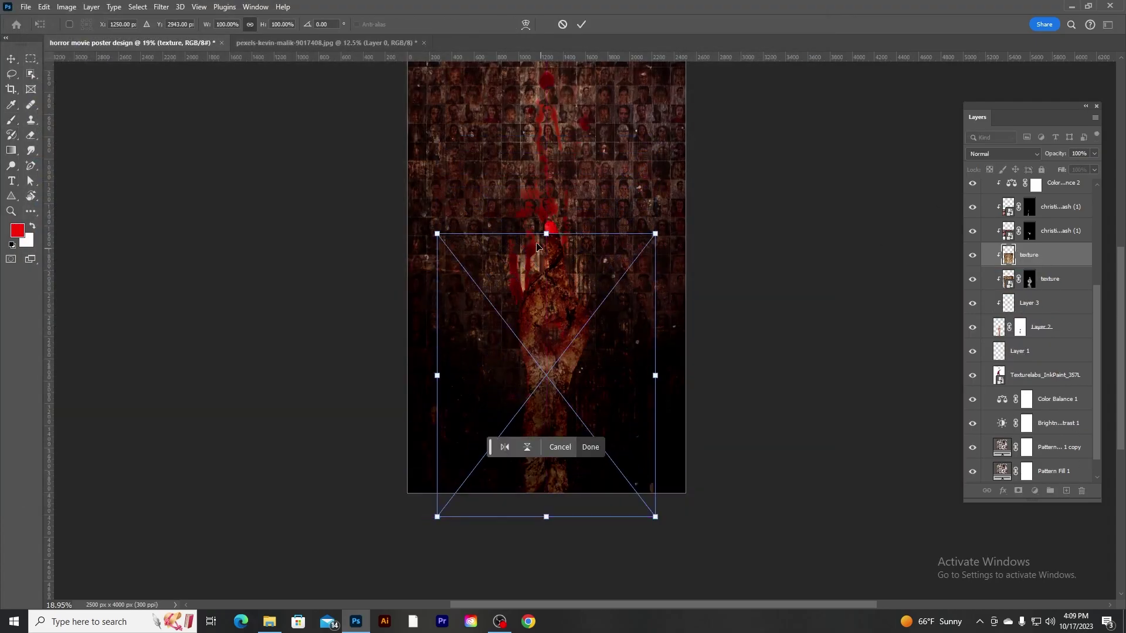
drag(537, 247, 538, 232)
click(582, 24)
Blend the new texture in Overlay at 83% opacity, then hide it.
click(997, 154)
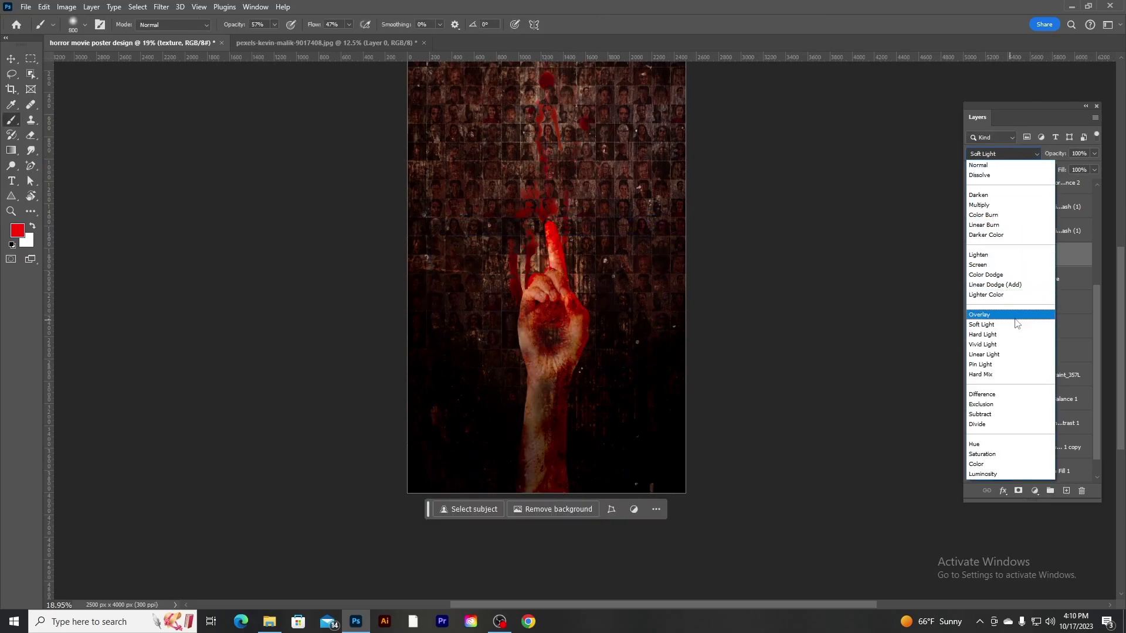
click(1010, 315)
scroll(630, 274, up, 1)
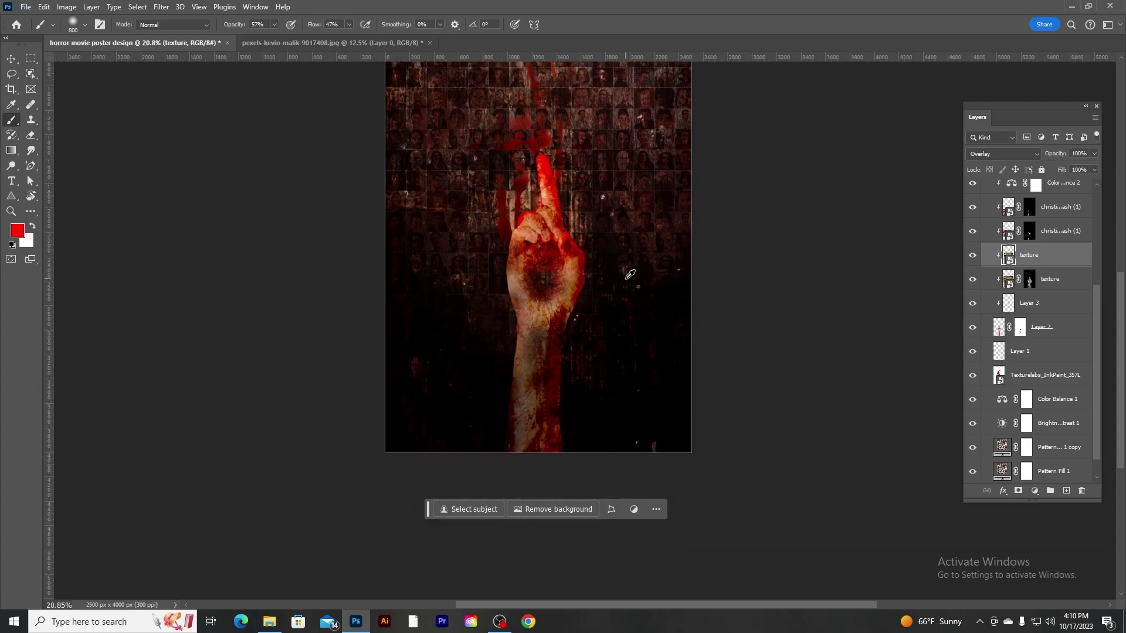
scroll(630, 275, up, 2)
drag(1063, 155, 1047, 154)
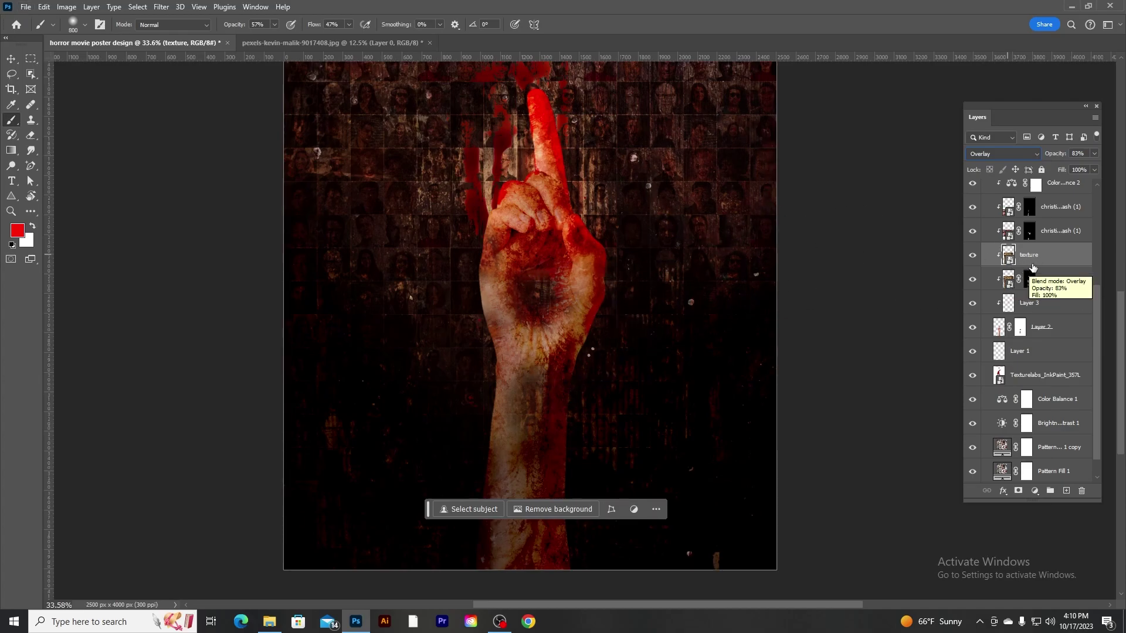
click(973, 256)
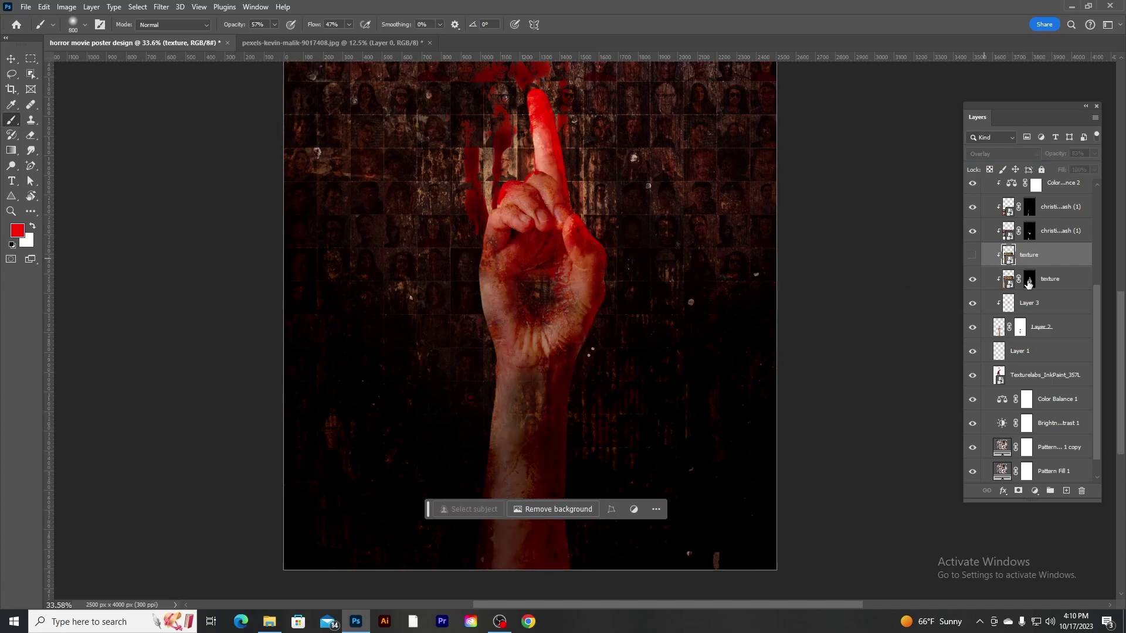
Delete the layer mask from the original texture layer.
click(1030, 279)
right_click(1030, 280)
click(1035, 303)
scroll(725, 242, down, 3)
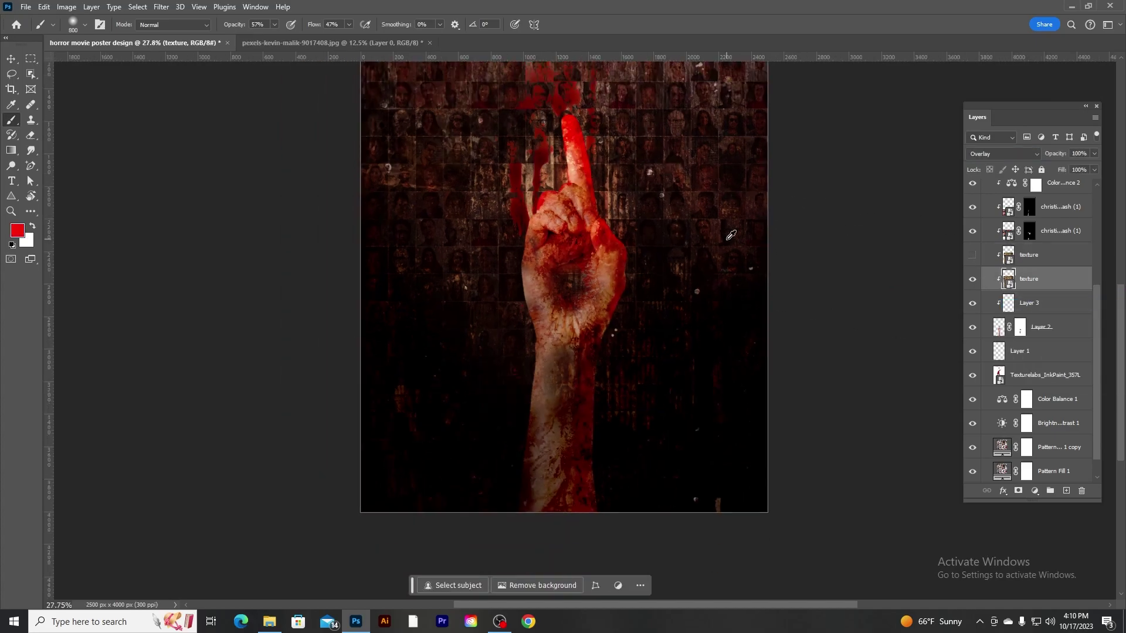
Show the new texture layer again and delete the original texture layer.
click(973, 255)
key(Delete)
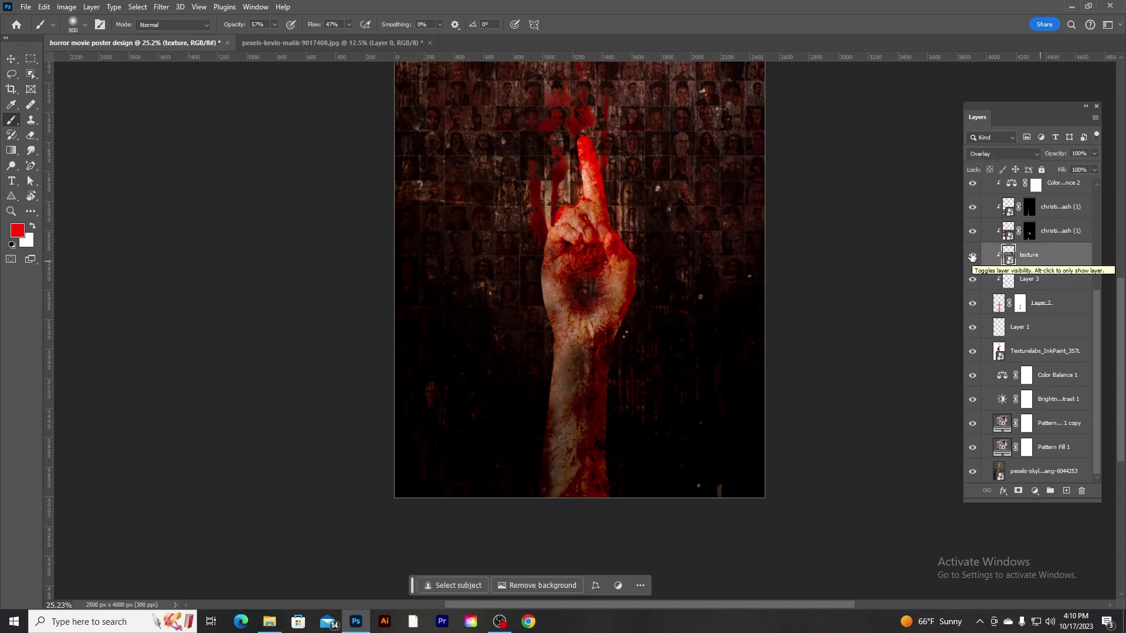
scroll(727, 252, up, 1)
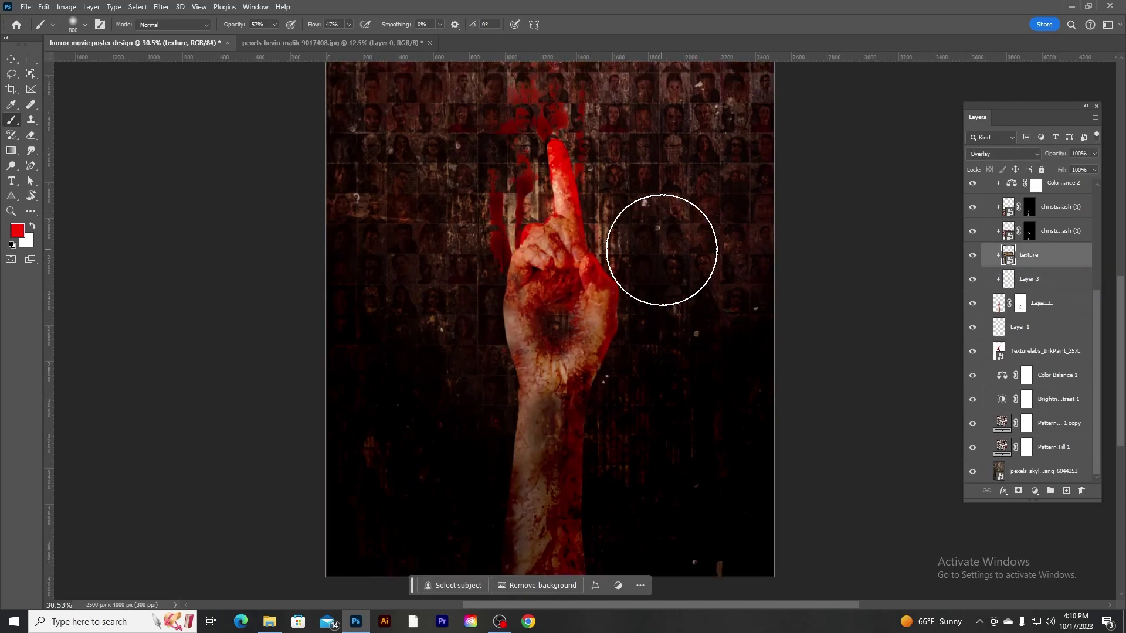
Add a mask to the texture layer and brush black over the hand and fingers.
click(1021, 487)
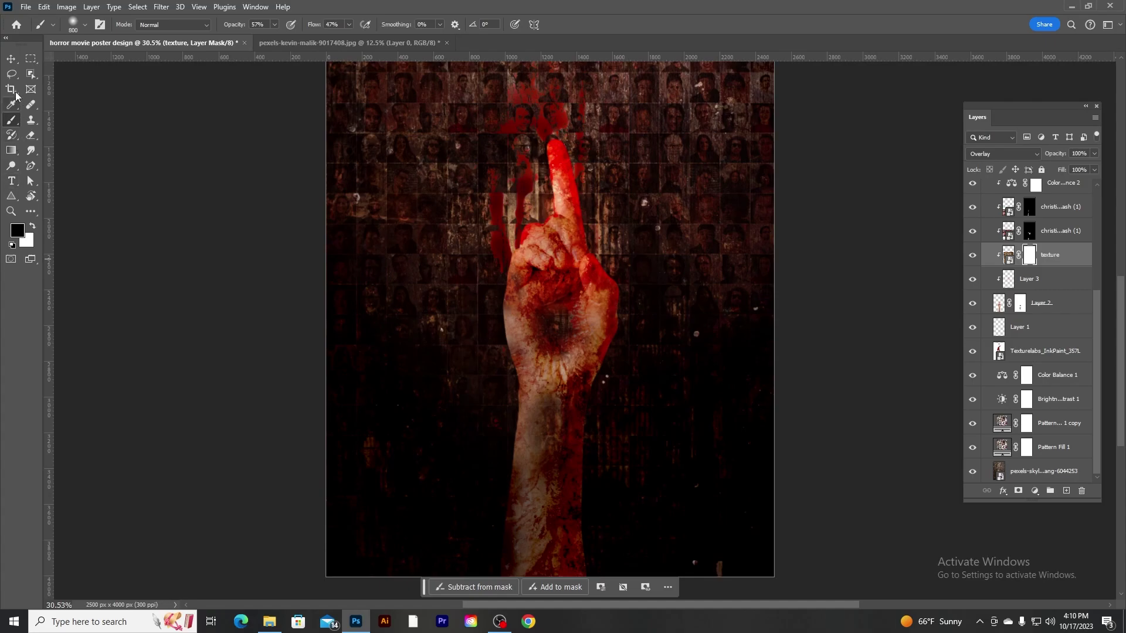
mouse_move(515, 251)
mouse_down()
mouse_move(565, 171)
mouse_move(616, 281)
mouse_move(558, 329)
mouse_up()
key(bracketleft)
key(bracketleft)
key(bracketleft)
scroll(611, 415, down, 1)
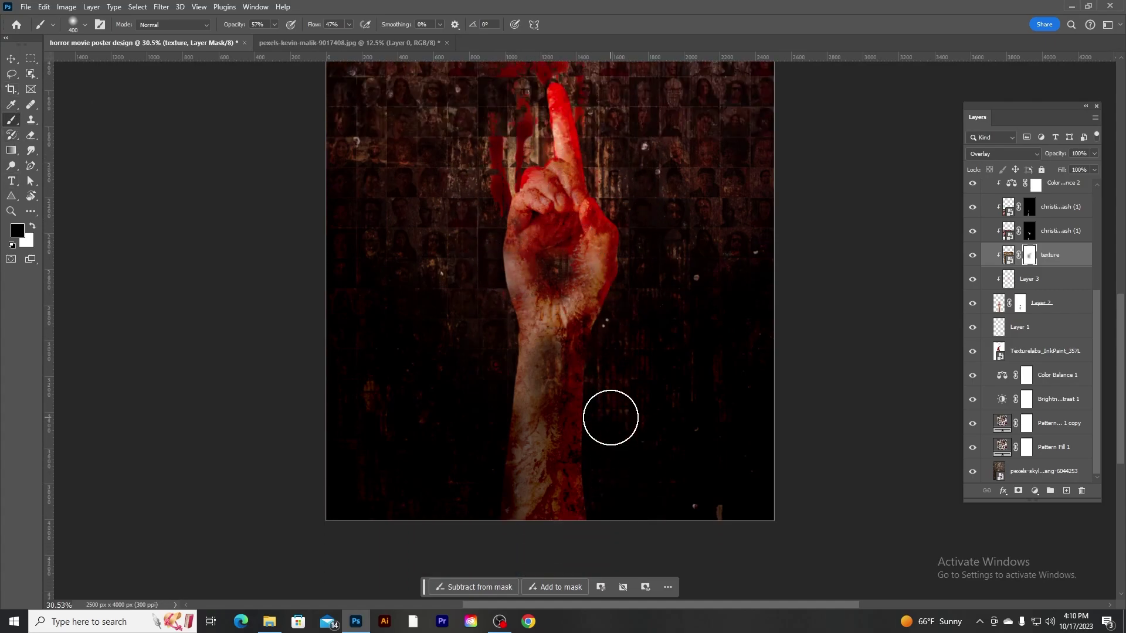
scroll(552, 303, up, 2)
key(x)
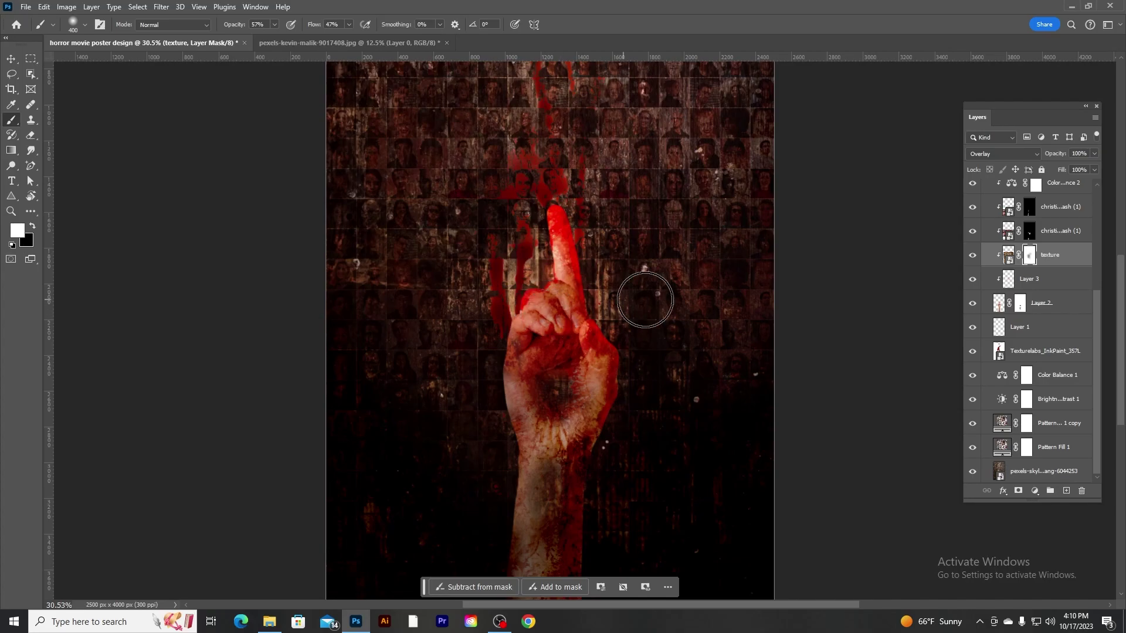
scroll(675, 351, down, 2)
scroll(669, 355, down, 1)
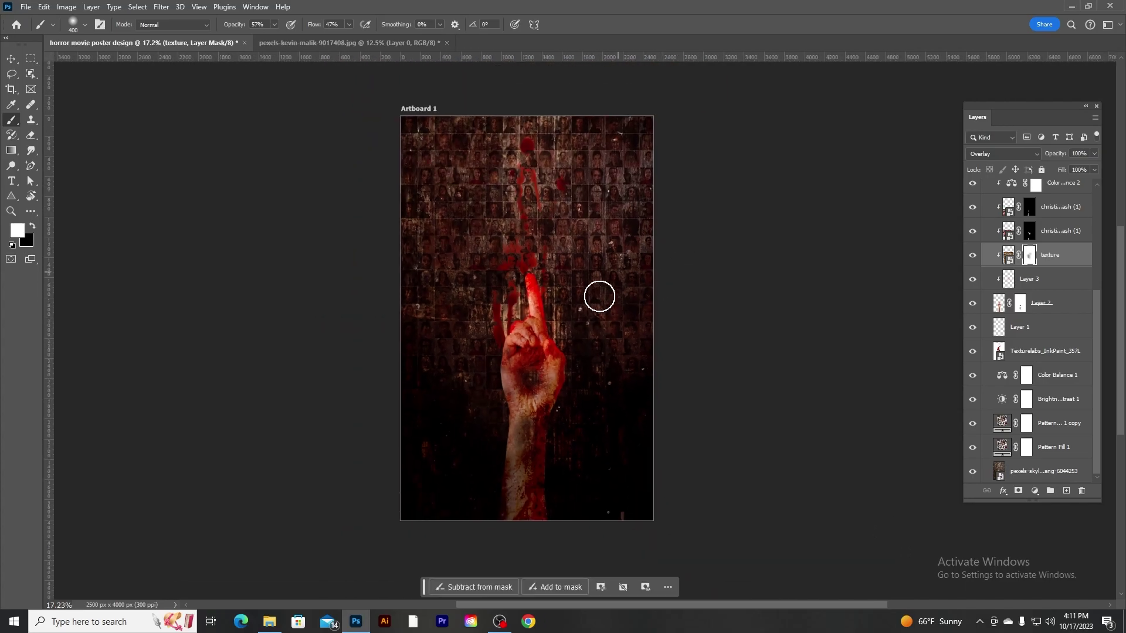
scroll(598, 297, up, 1)
key(alt+period)
On a new top layer, type the title 'NOT I' in red Zeyada above the hand.
key(ctrl+shift+alt+n)
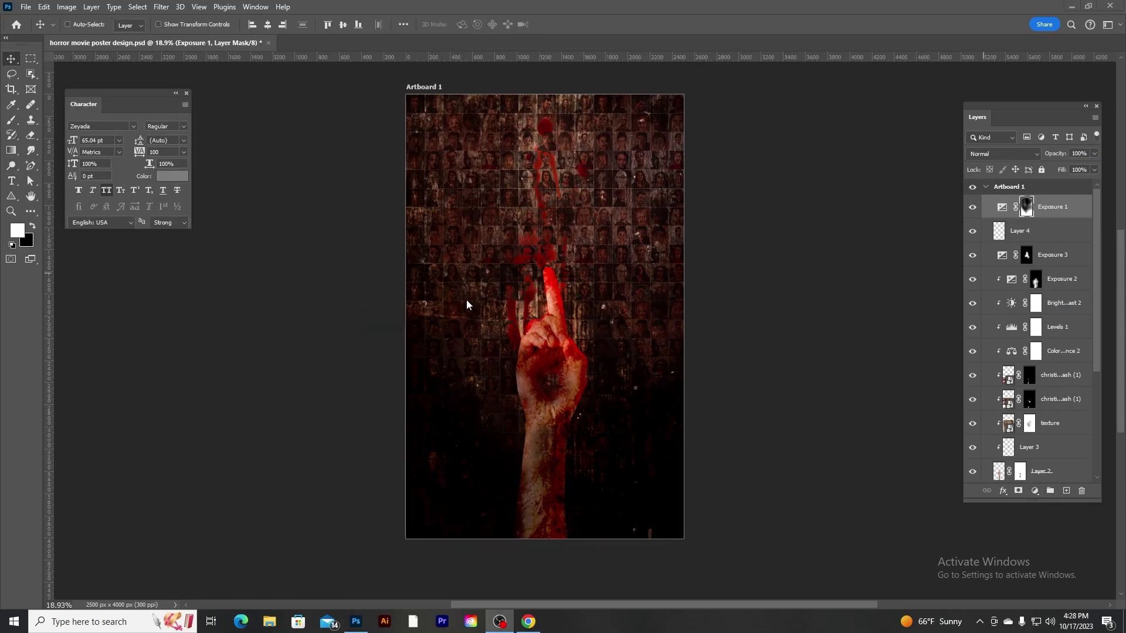
scroll(576, 298, up, 1)
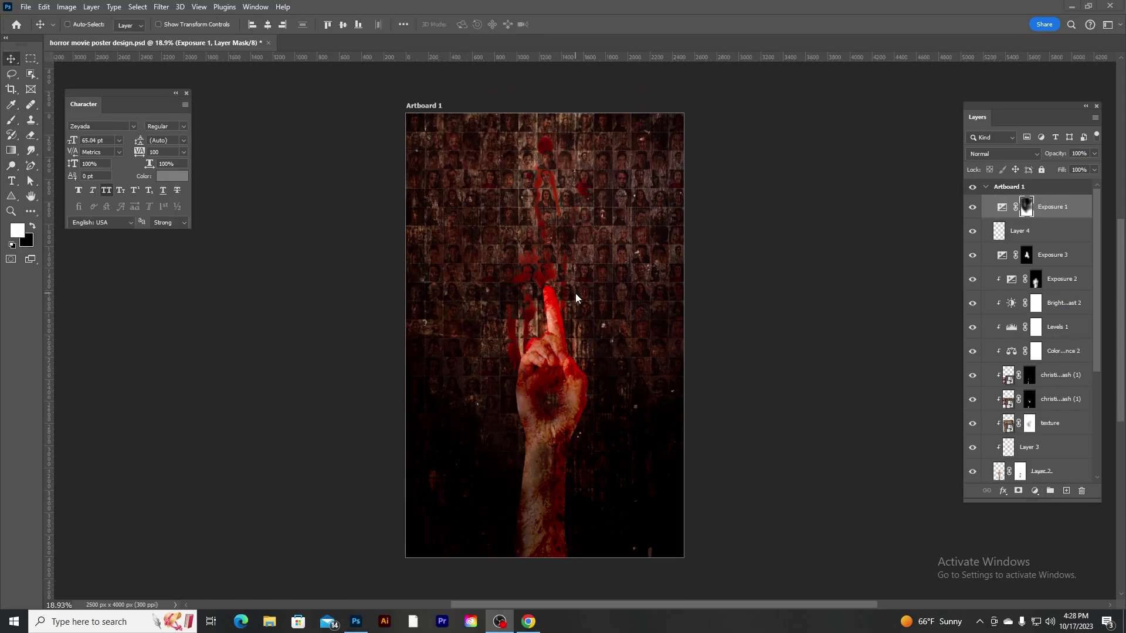
click(1066, 491)
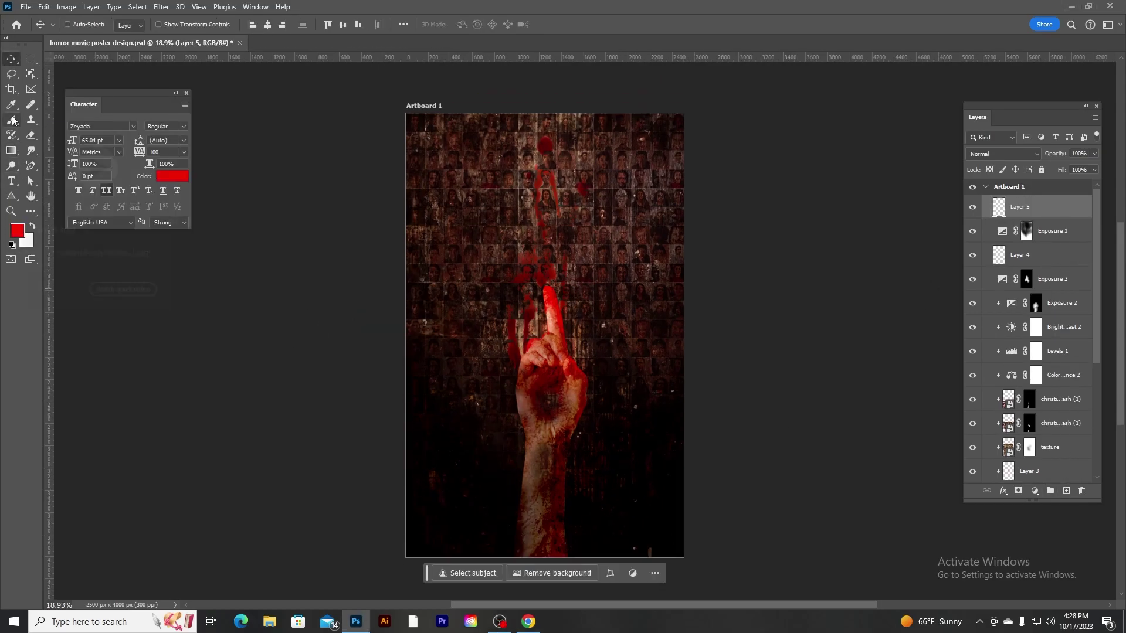
click(12, 181)
click(483, 213)
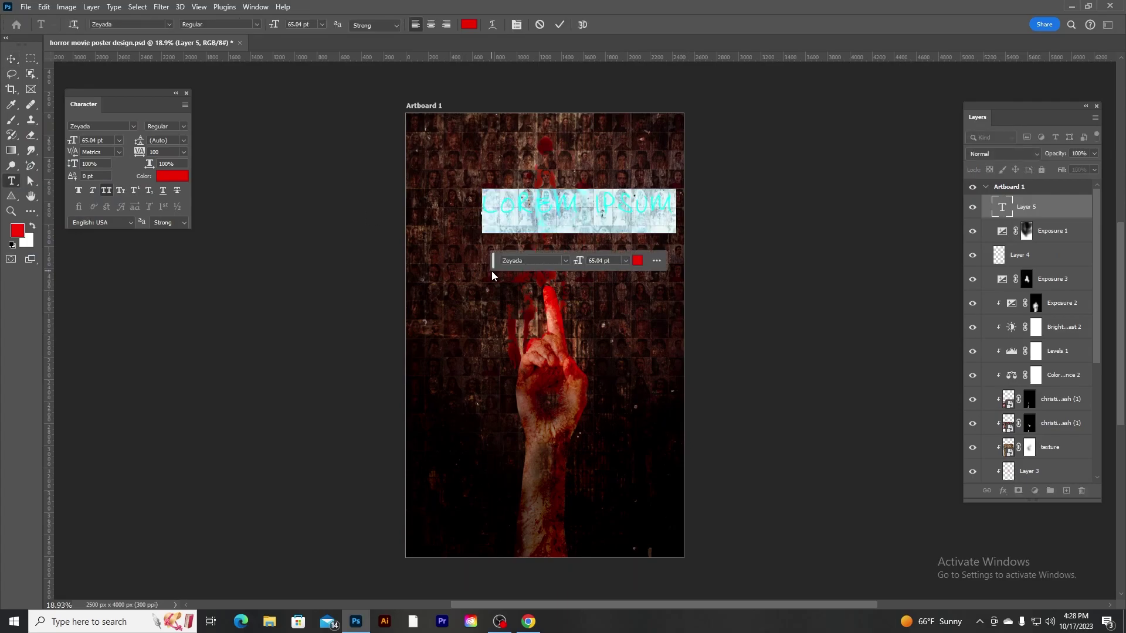
text(NOT)
key(ctrl+a)
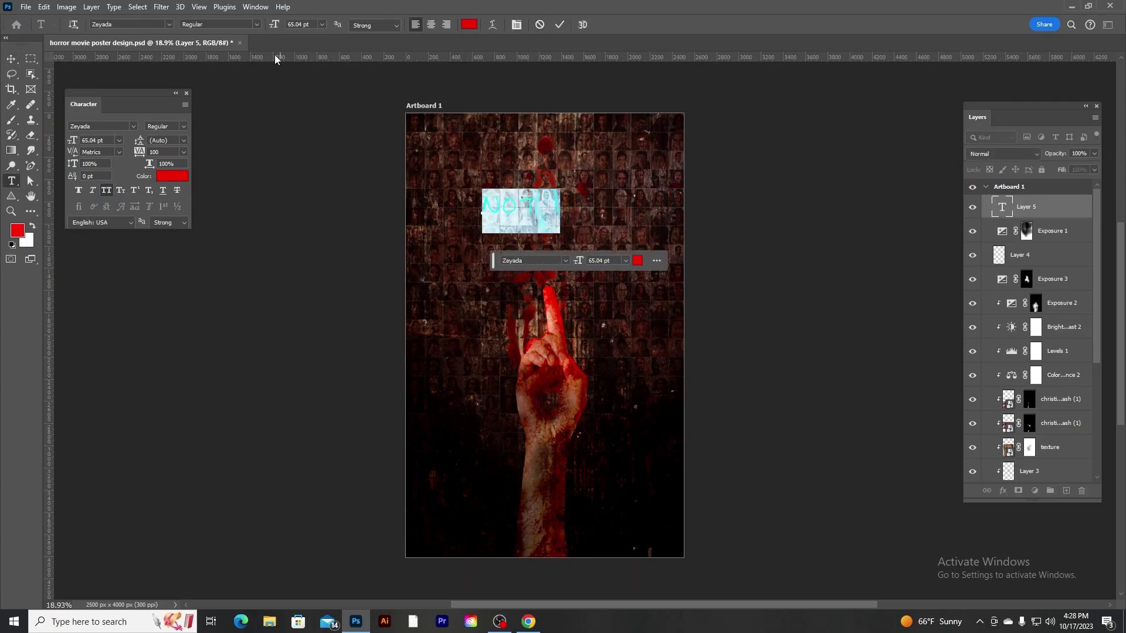
click(169, 25)
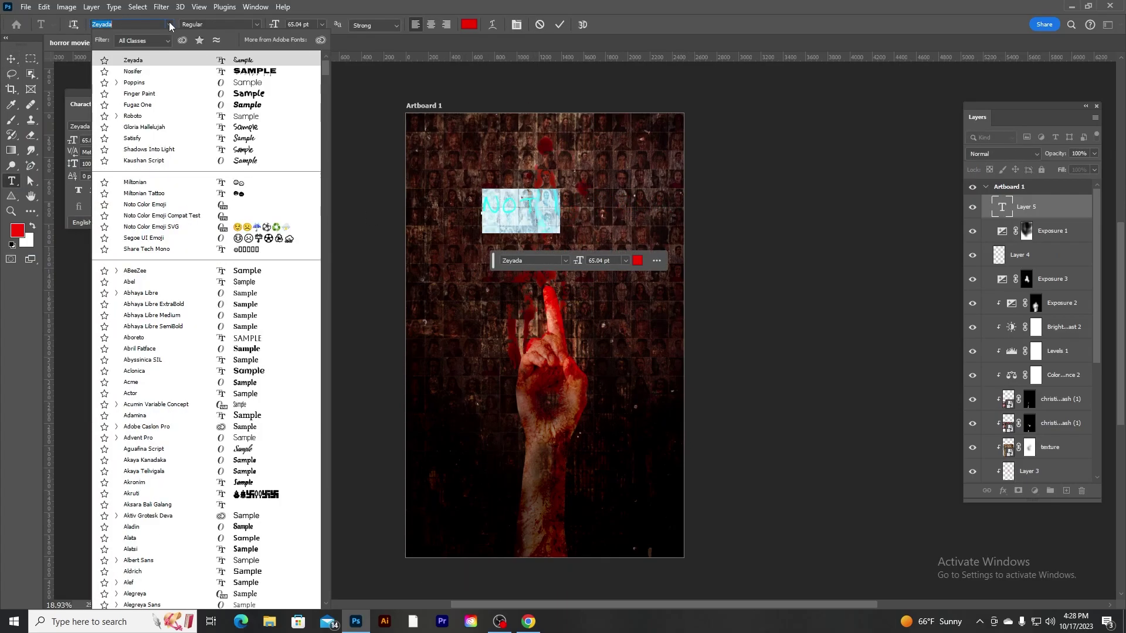
key(Escape)
click(559, 24)
Scale the title up about 150% to 97.8 pt.
key(ctrl+t)
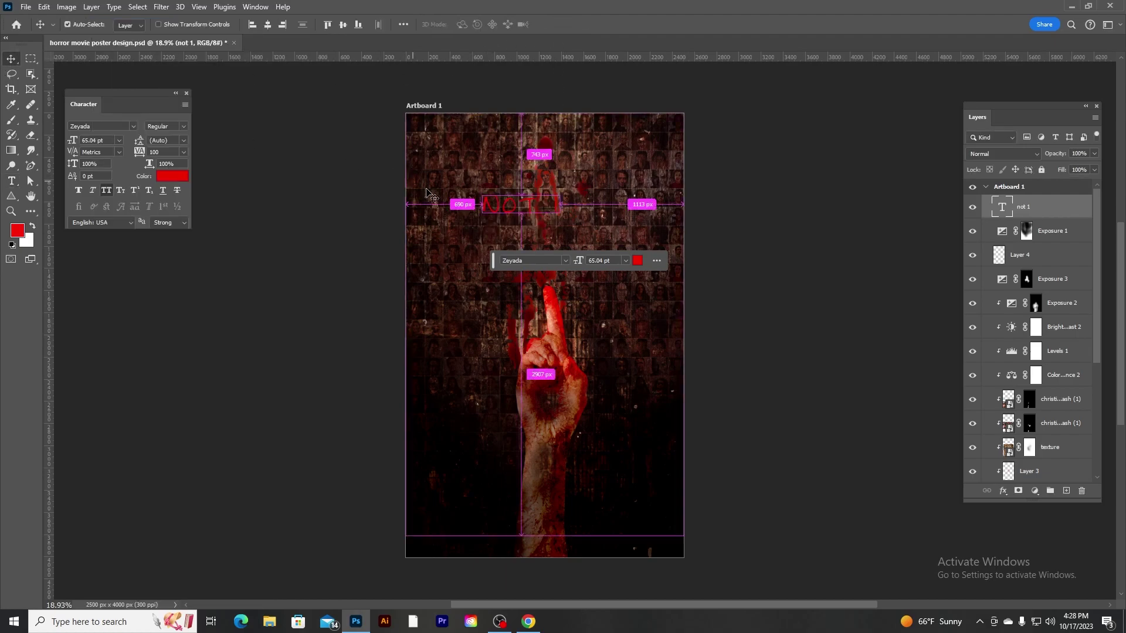
drag(558, 188, 598, 167)
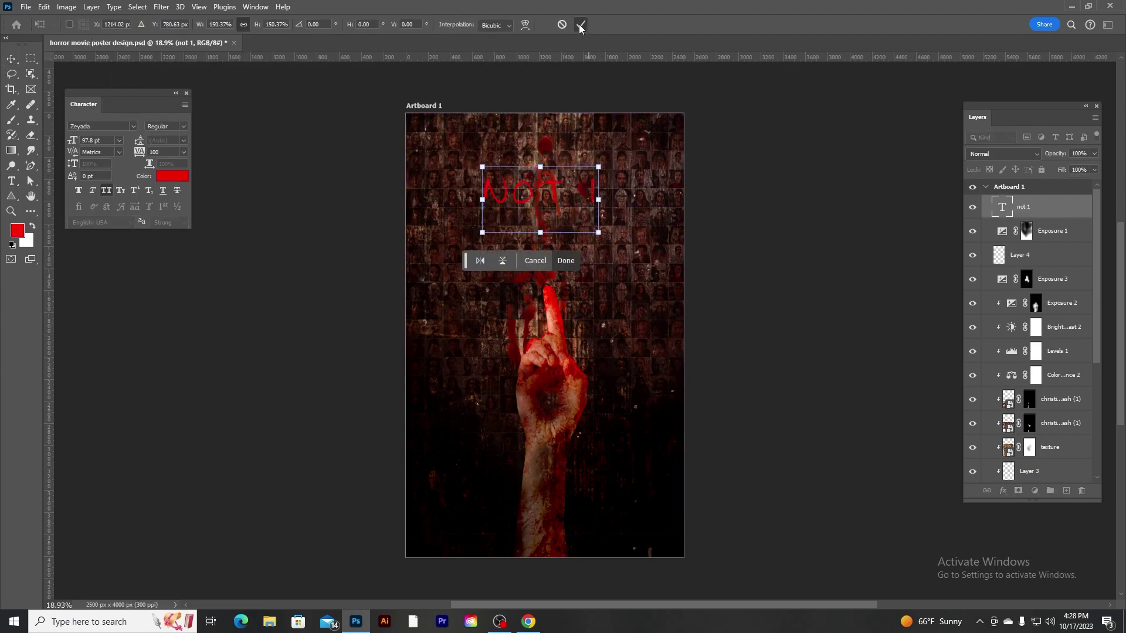
key(Return)
key(v)
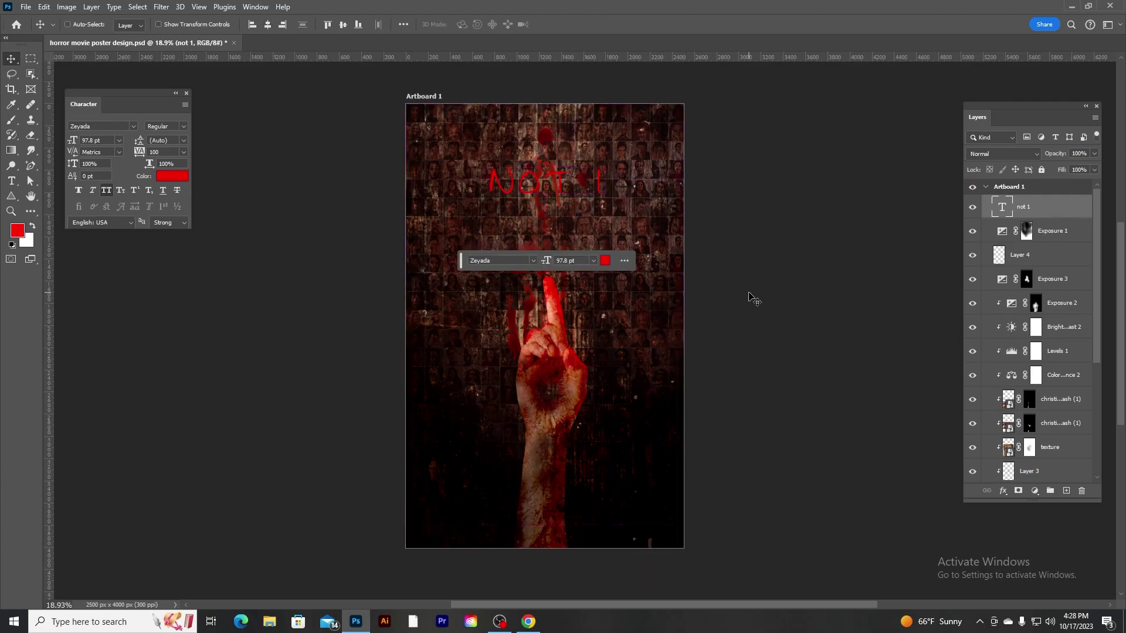
scroll(547, 176, up, 2)
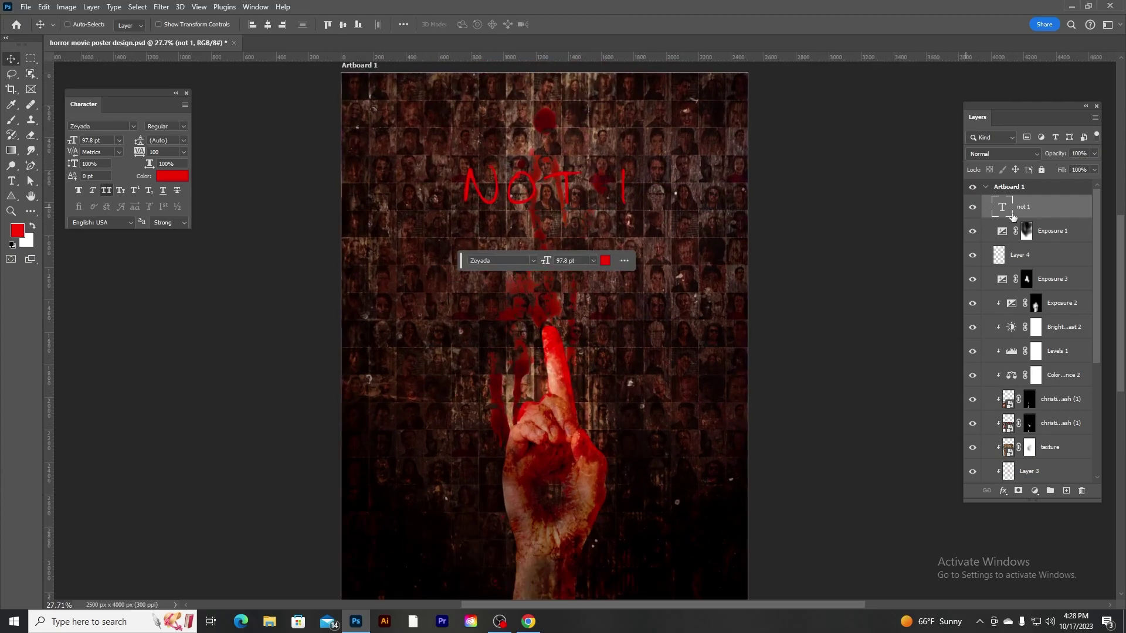
Add a new empty layer above Exposure 1 and set up a black brush.
mouse_move(1023, 206)
click(1026, 233)
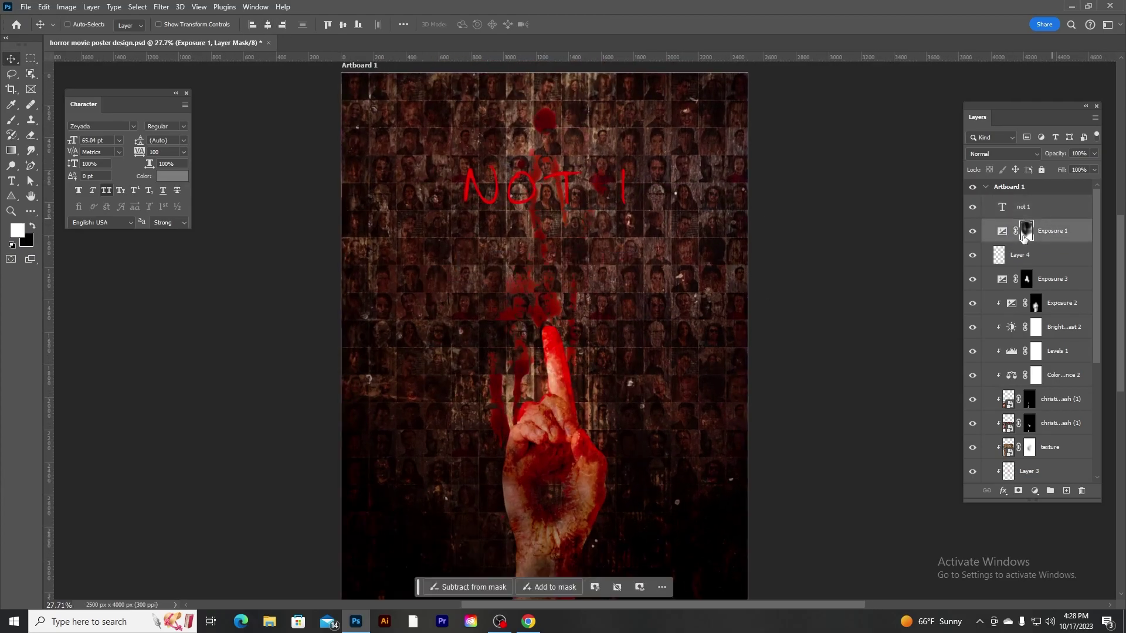
click(1066, 491)
key(b)
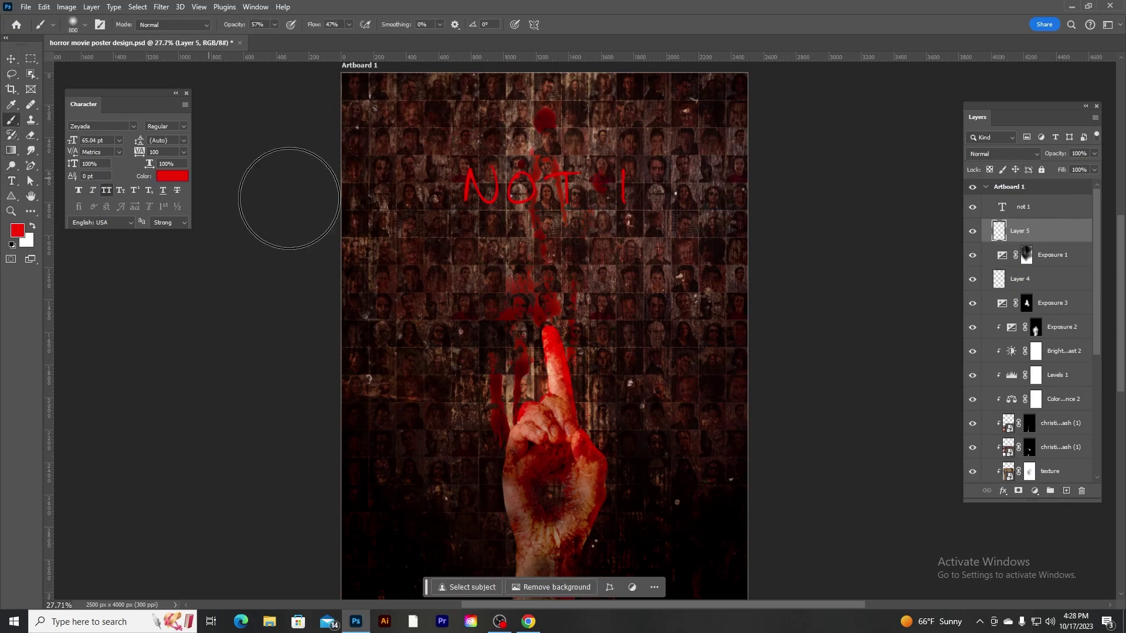
key(x)
key(x)
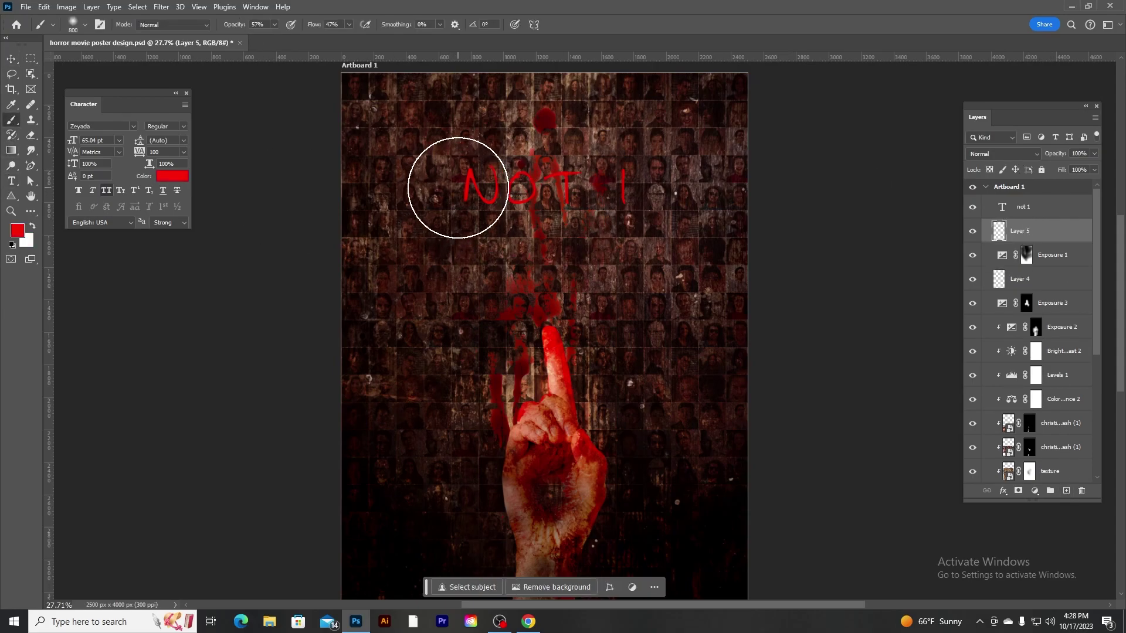
key(d)
Set the new layer to Hard Light blending and select the NOT I title layer.
scroll(638, 303, down, 2)
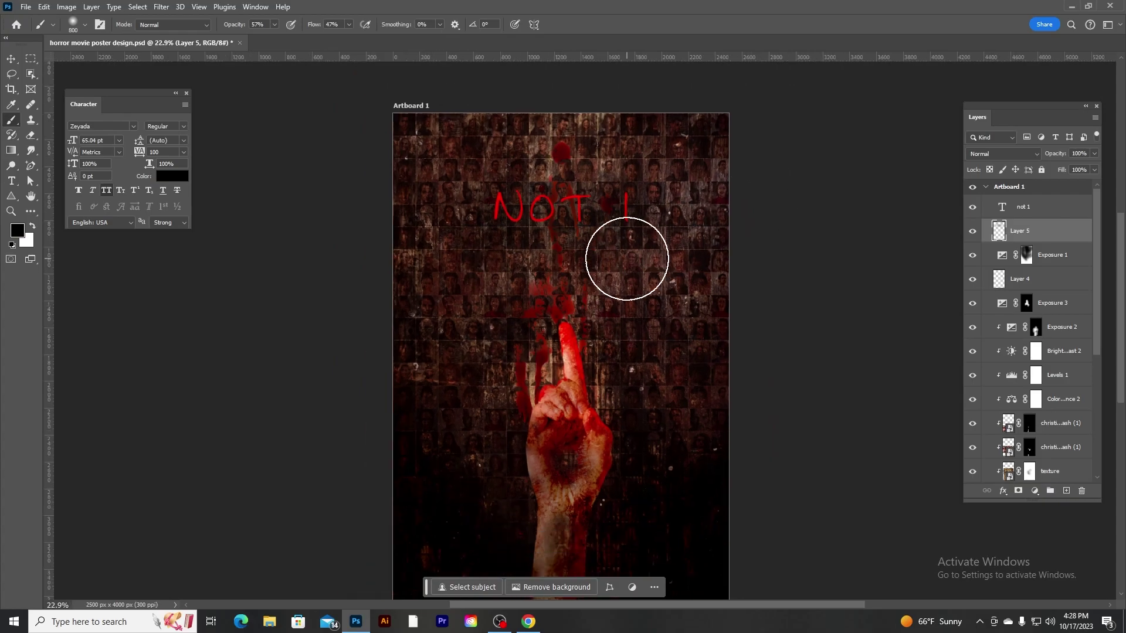
click(1003, 153)
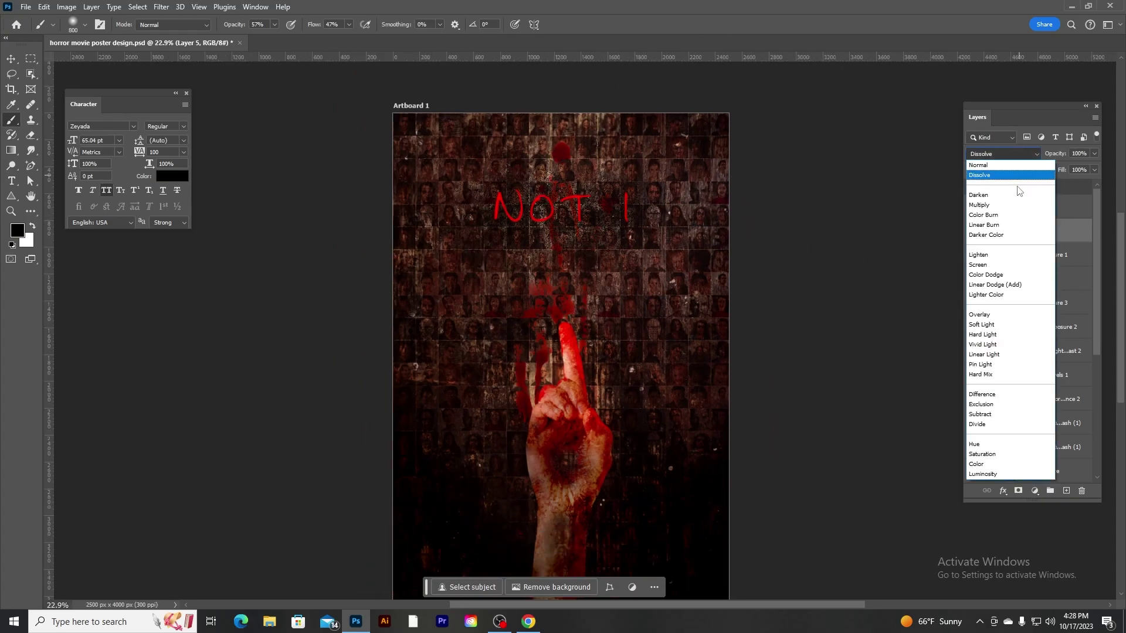
click(1014, 335)
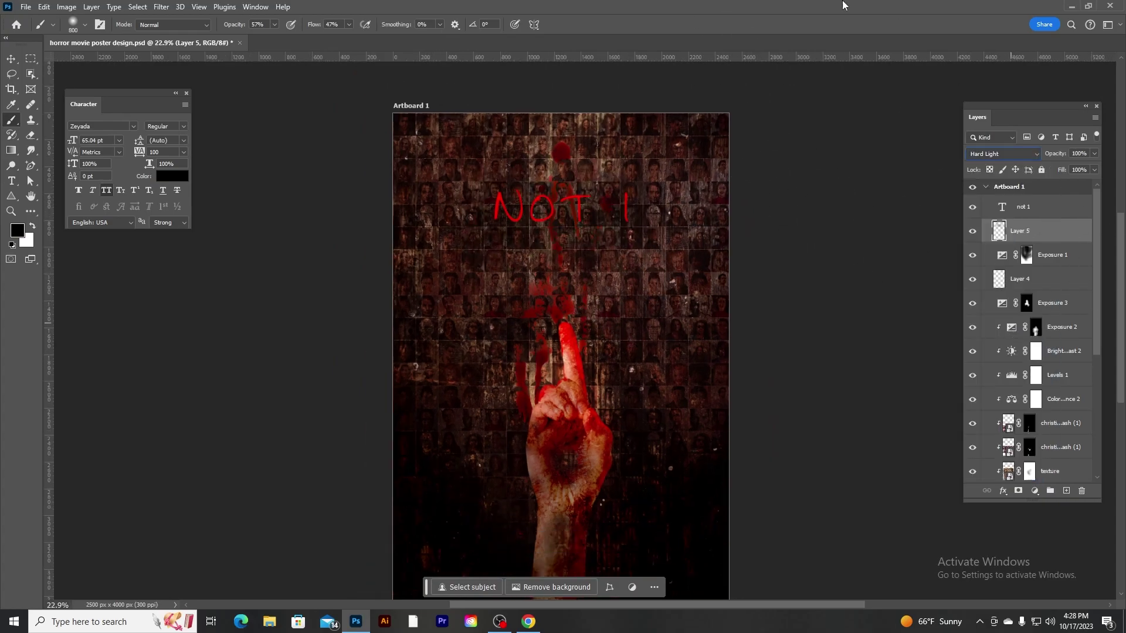
click(1032, 206)
click(194, 6)
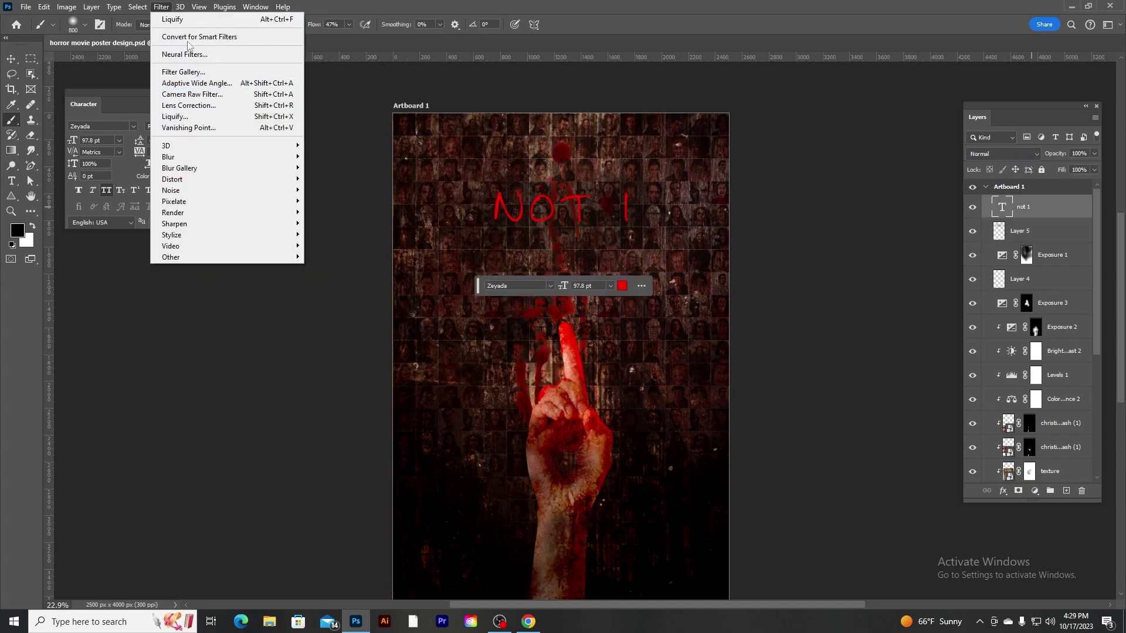
Liquify the title as a smart object, pushing the 'I' stroke down and bending its bottom.
click(217, 117)
click(516, 230)
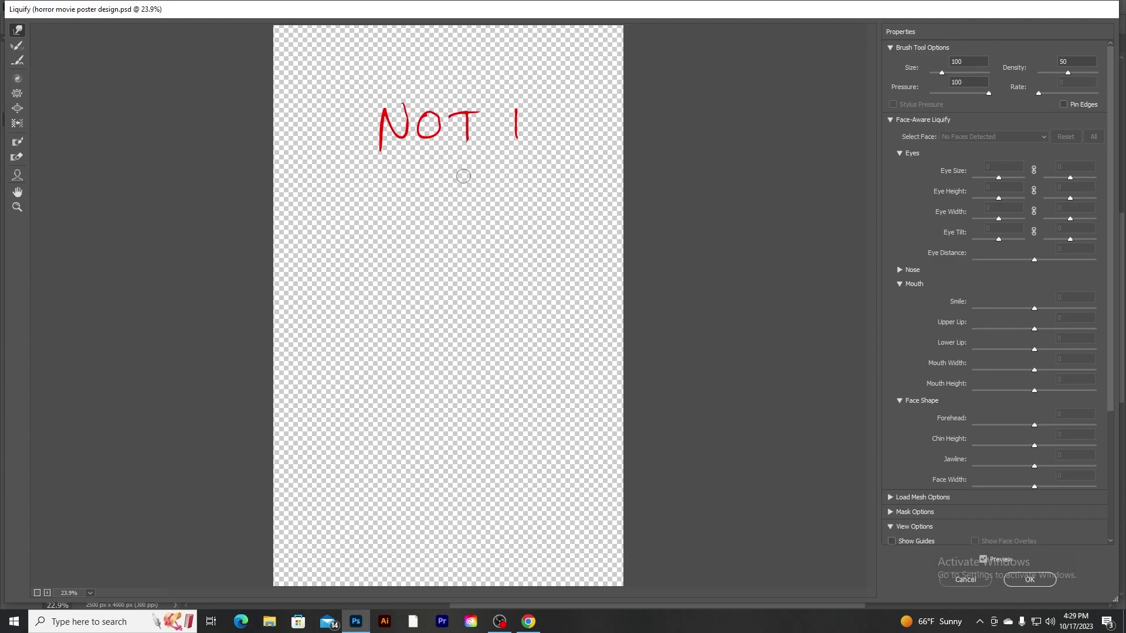
drag(516, 135, 517, 154)
mouse_move(515, 77)
mouse_down()
mouse_move(517, 179)
mouse_move(523, 156)
mouse_move(470, 126)
mouse_up()
drag(523, 176, 521, 149)
click(1029, 580)
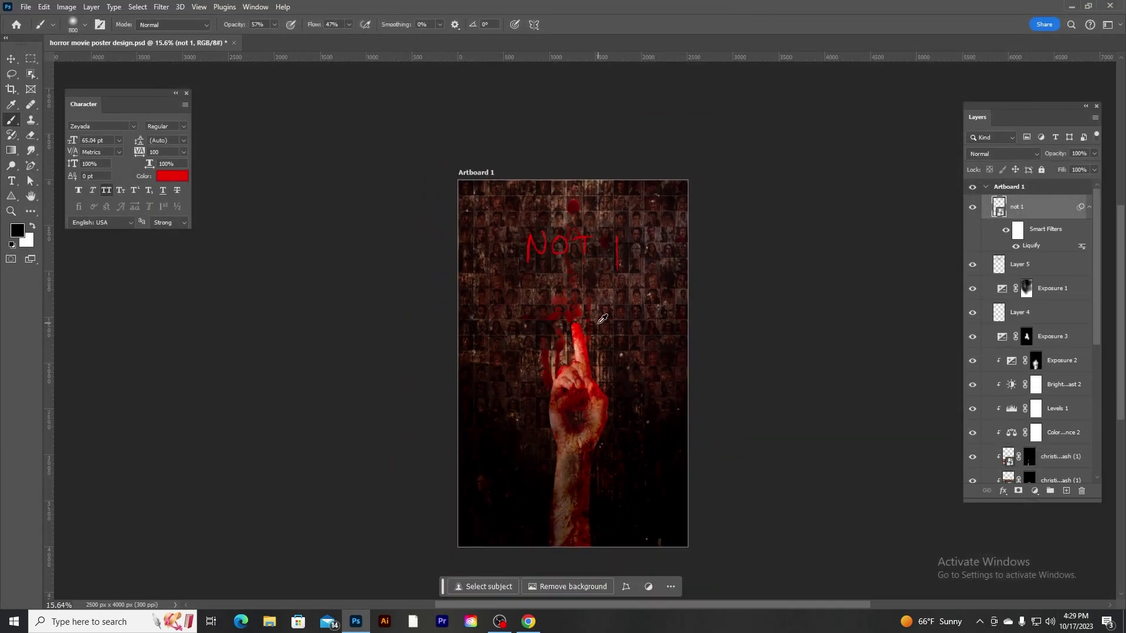
scroll(570, 205, down, 2)
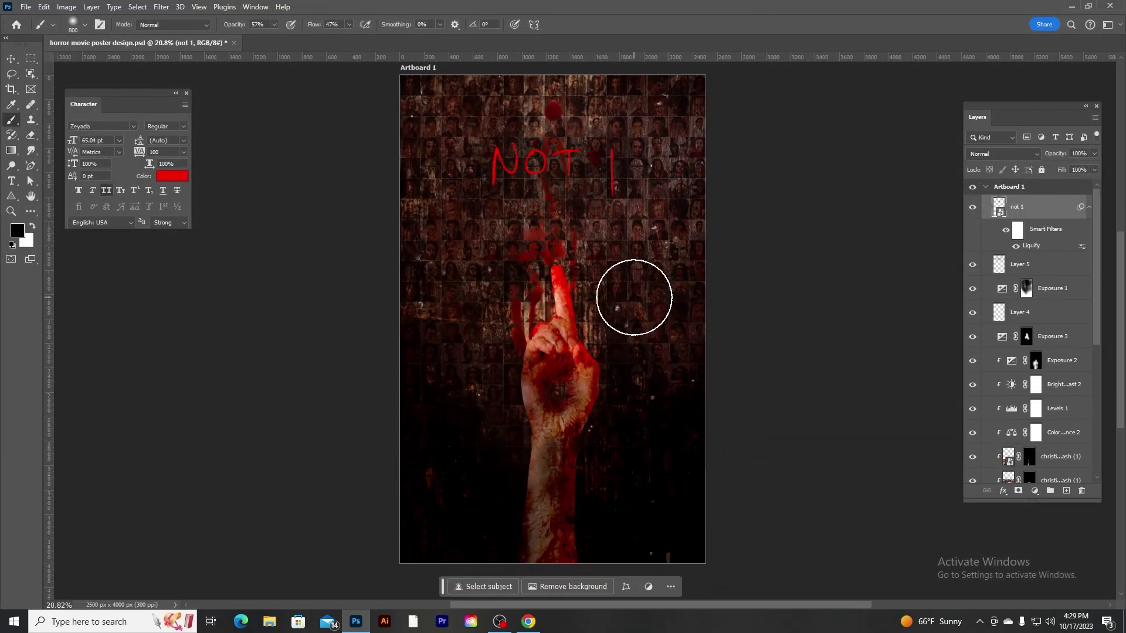
Leave the title layer unchanged and stamp all visible layers onto a new Layer 6.
right_click(1035, 210)
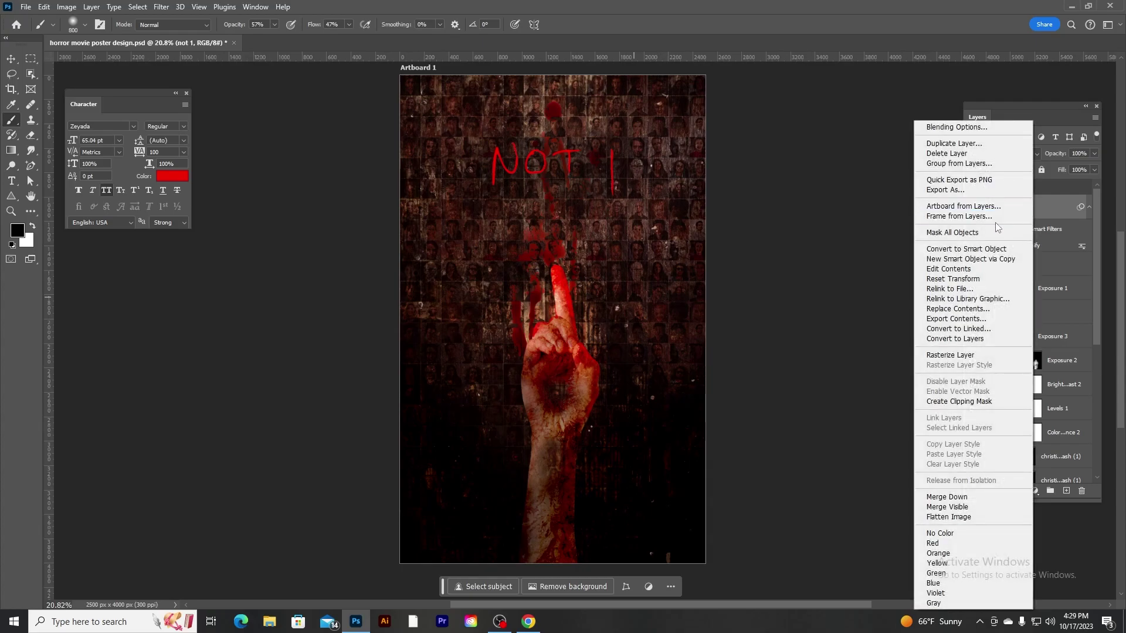
click(546, 209)
key(ctrl+t)
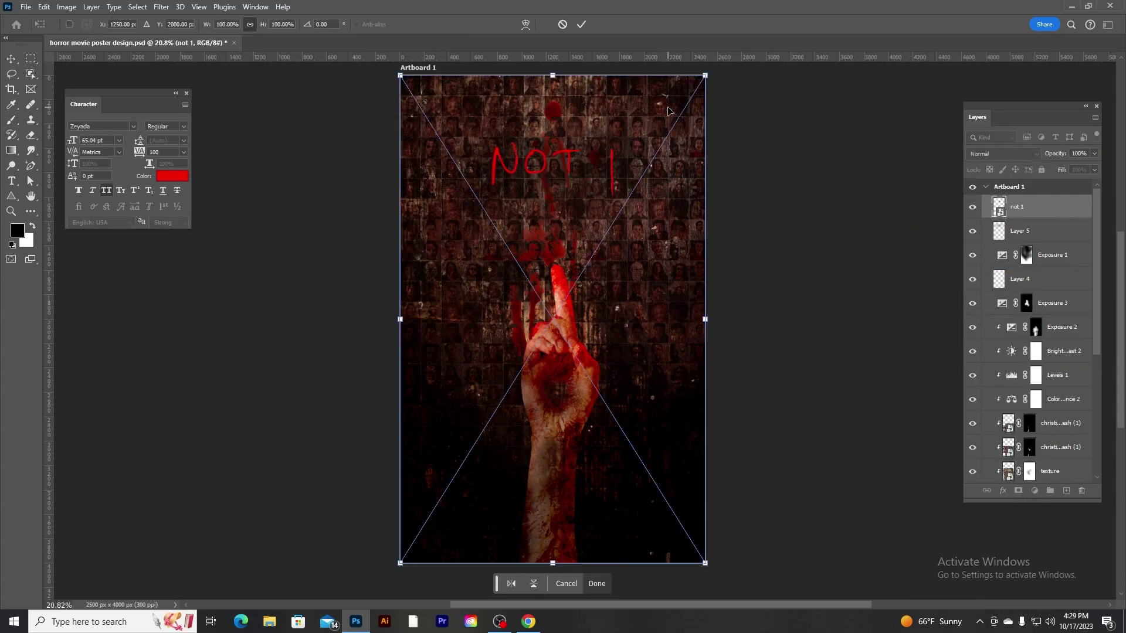
key(Escape)
key(ctrl+t)
click(562, 25)
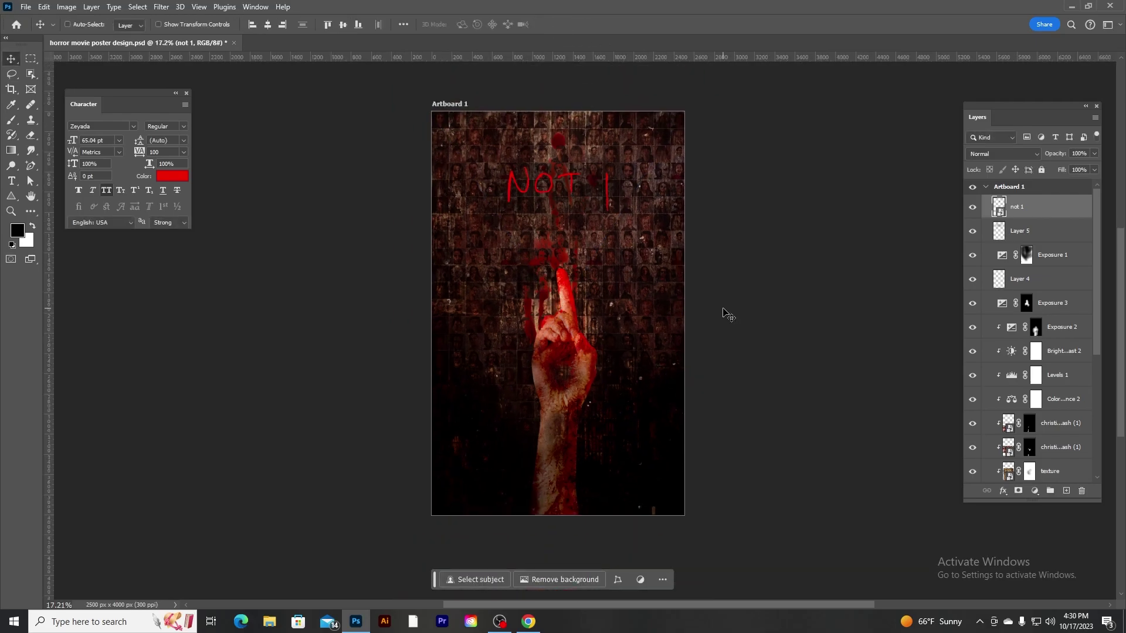
key(ctrl)
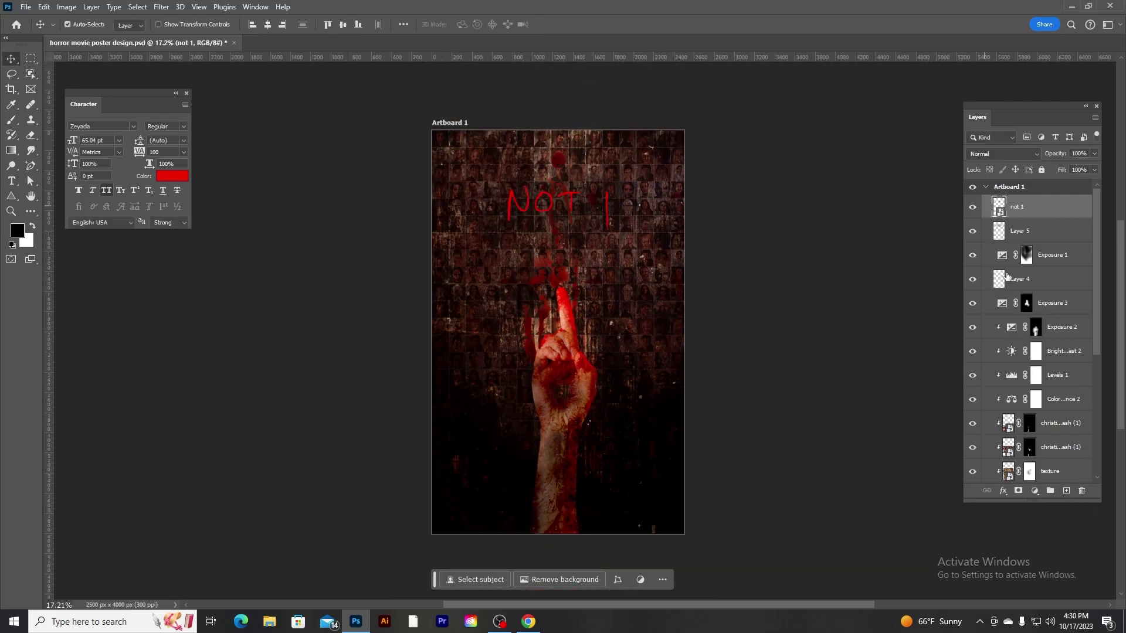
key(ctrl+shift+alt+e)
key(alt+t)
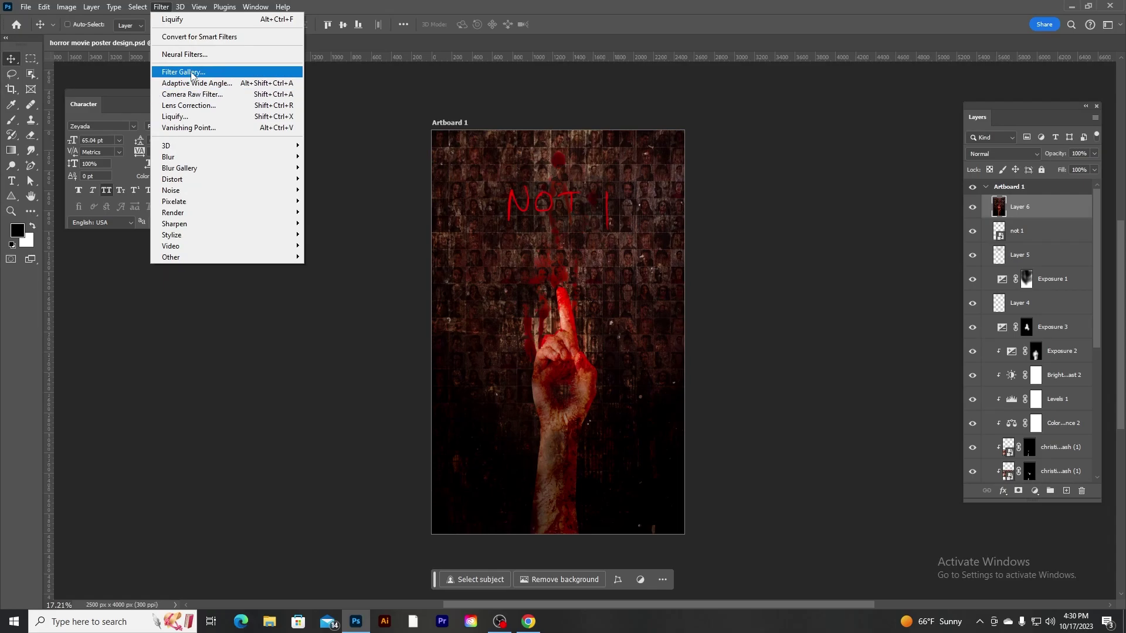
key(Escape)
In Camera Raw, raise contrast, set exposure +0.20, temperature +4 and saturation +6.
key(ctrl+shift+a)
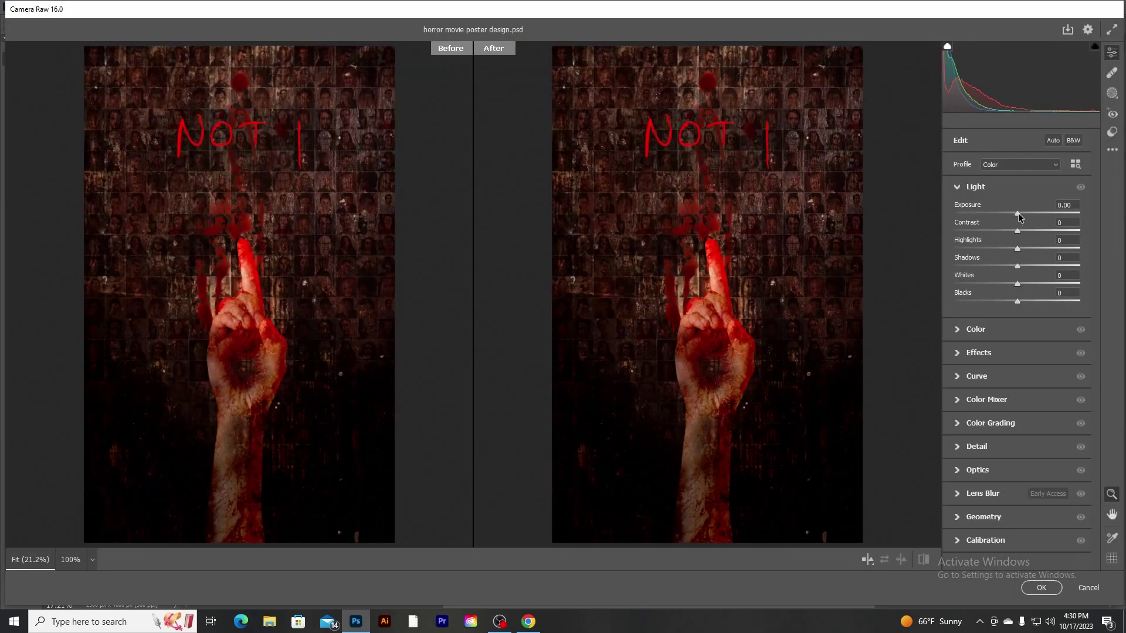
mouse_move(1018, 236)
mouse_down()
mouse_move(1024, 215)
mouse_move(1031, 235)
mouse_up()
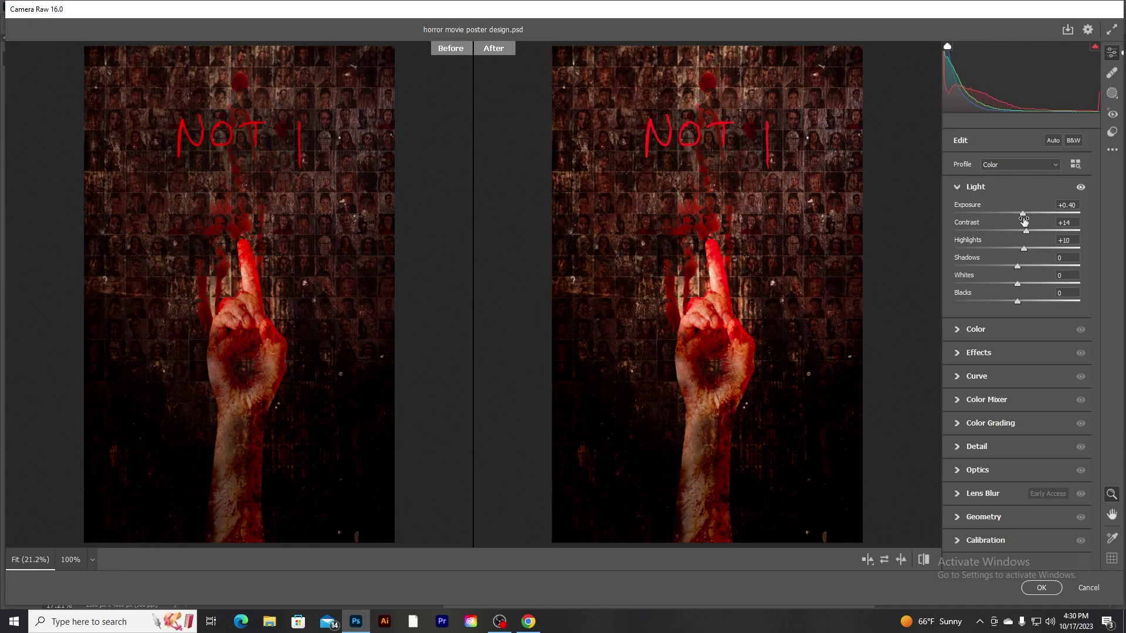
drag(1024, 220, 1020, 217)
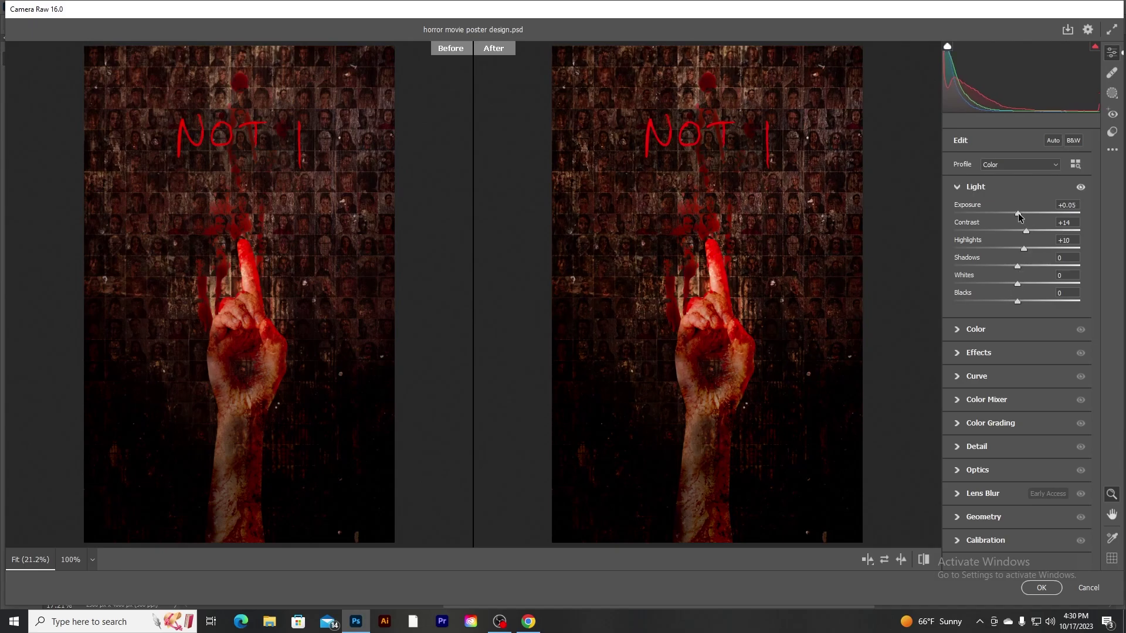
click(960, 330)
drag(1019, 258, 1021, 257)
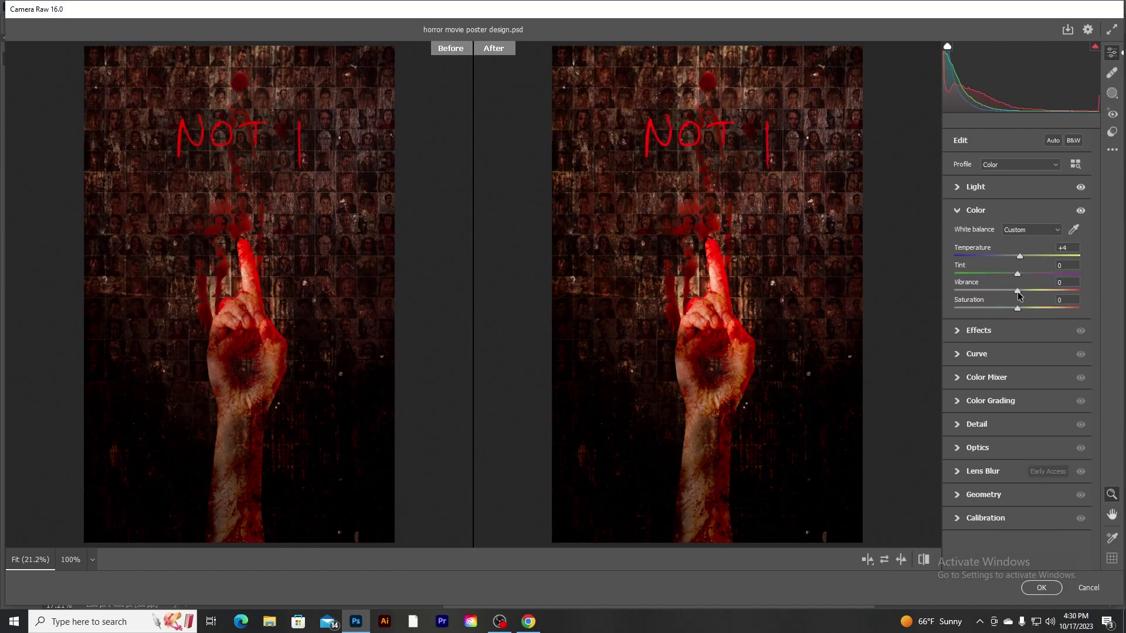
drag(1018, 309, 1019, 311)
Add texture +9 and a darkening edge vignette of -18.
click(959, 331)
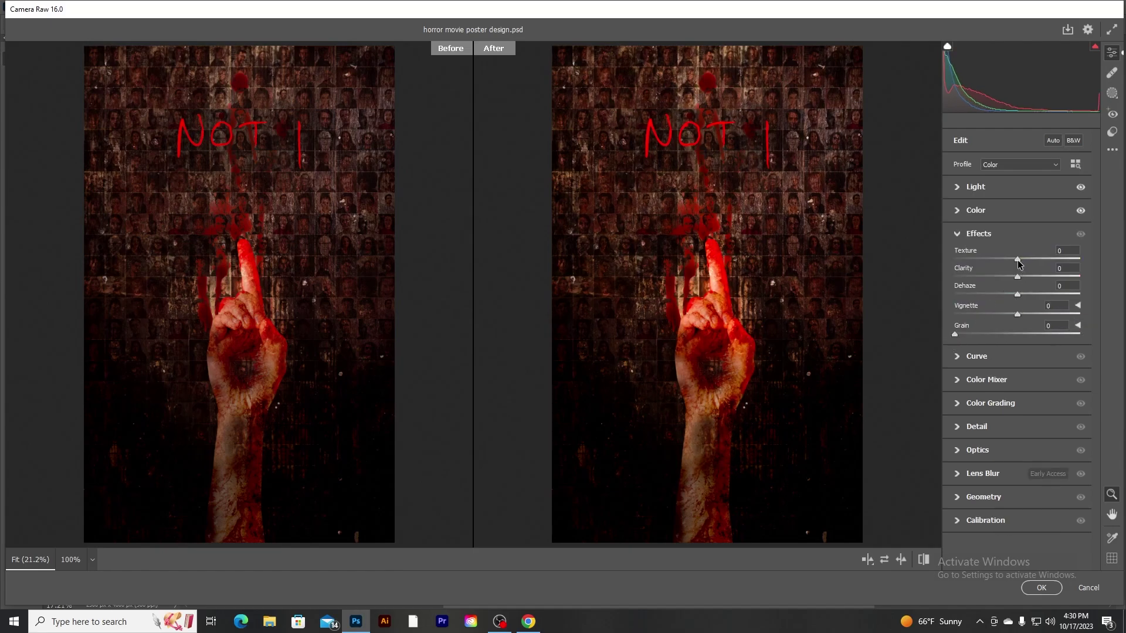
drag(1018, 261, 1023, 278)
drag(1027, 316, 1006, 317)
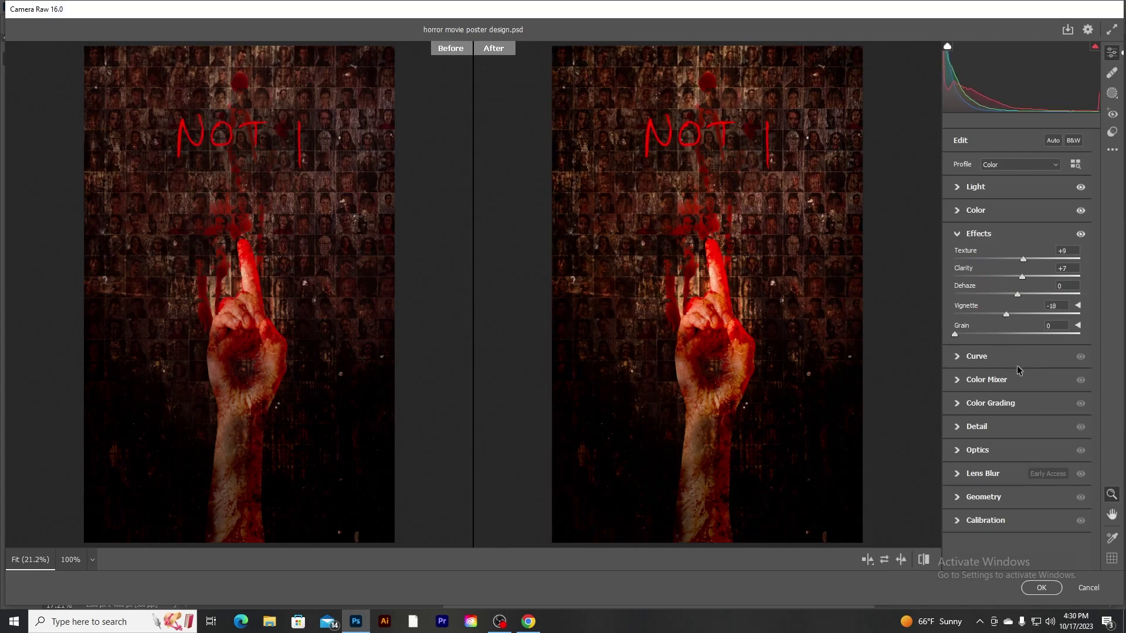
click(962, 356)
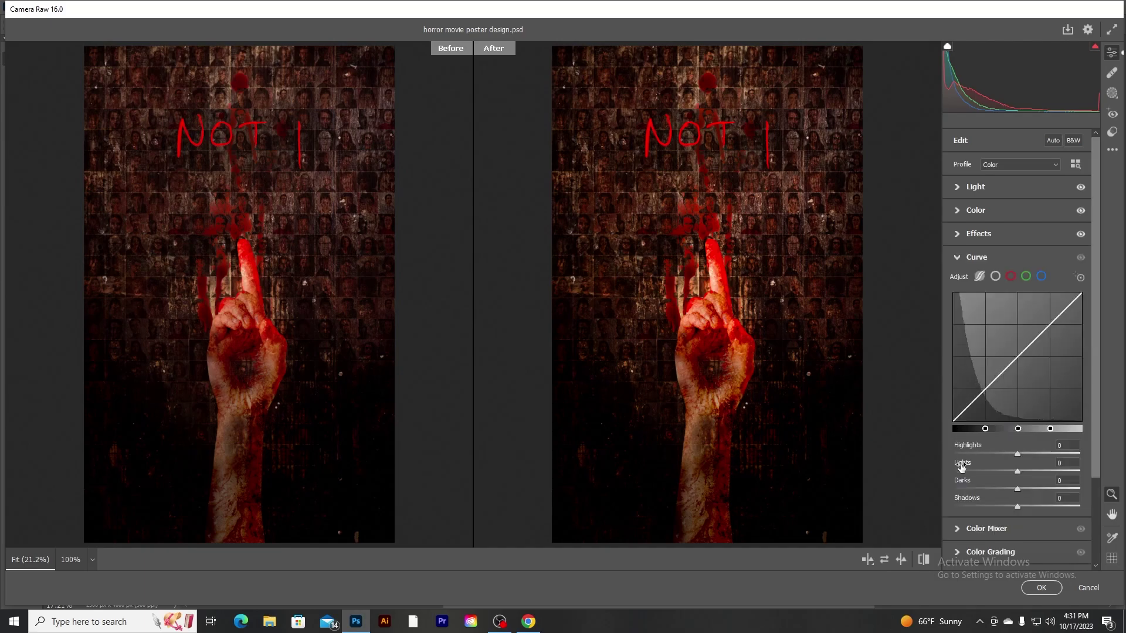
click(959, 260)
Tint midtones warm orange (H21, S30), check sharpening at 17, and apply the grade.
click(963, 305)
click(1028, 236)
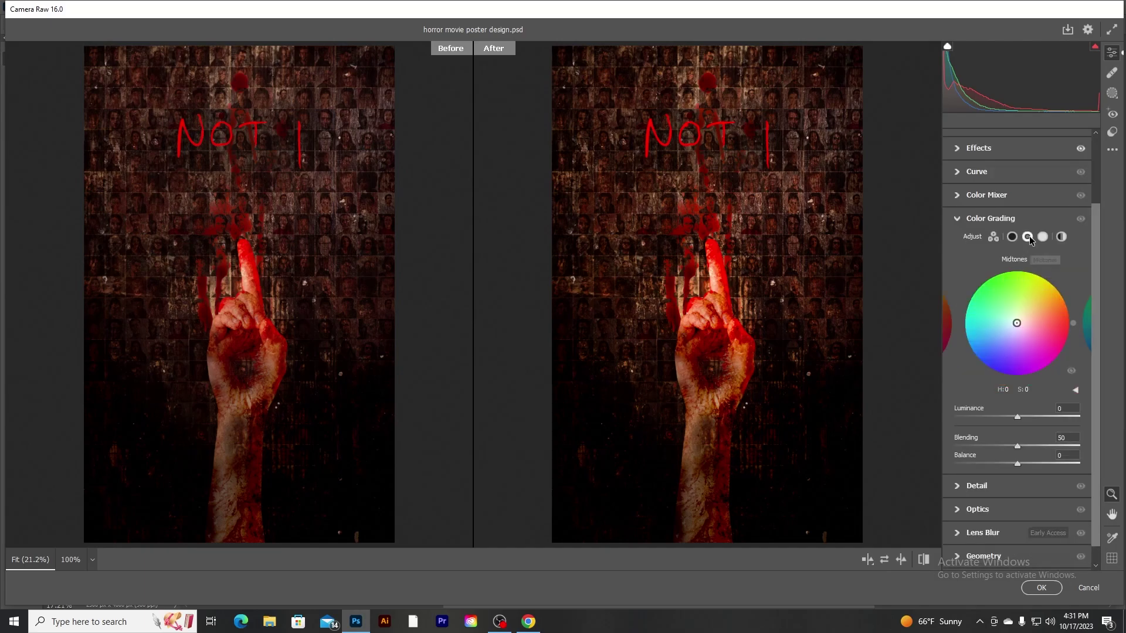
drag(1016, 324, 1032, 318)
click(967, 227)
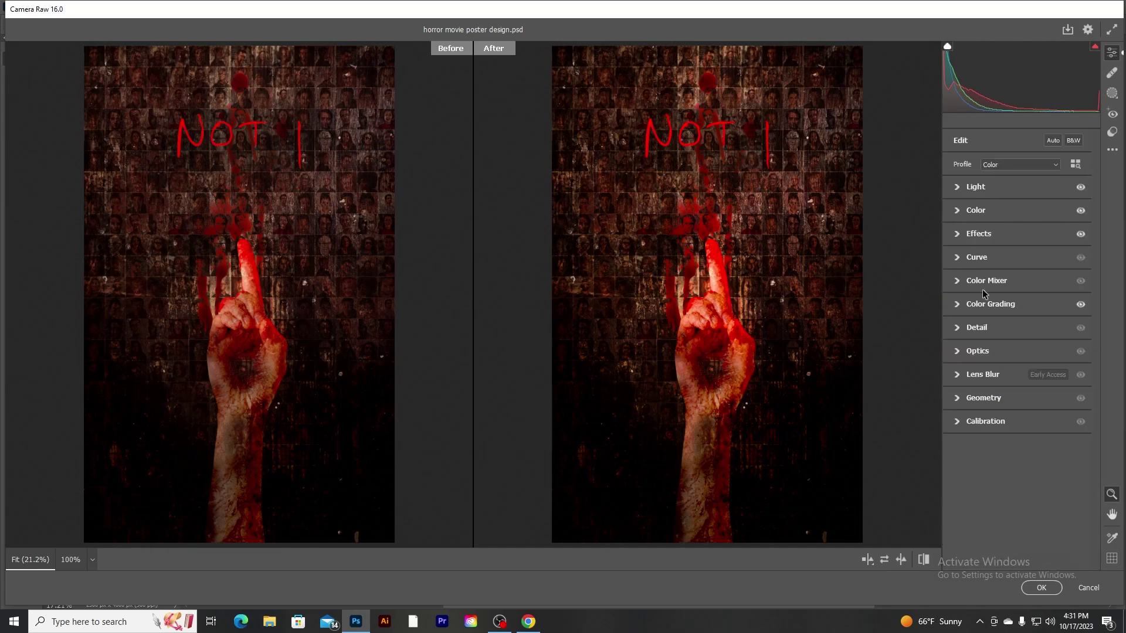
click(959, 329)
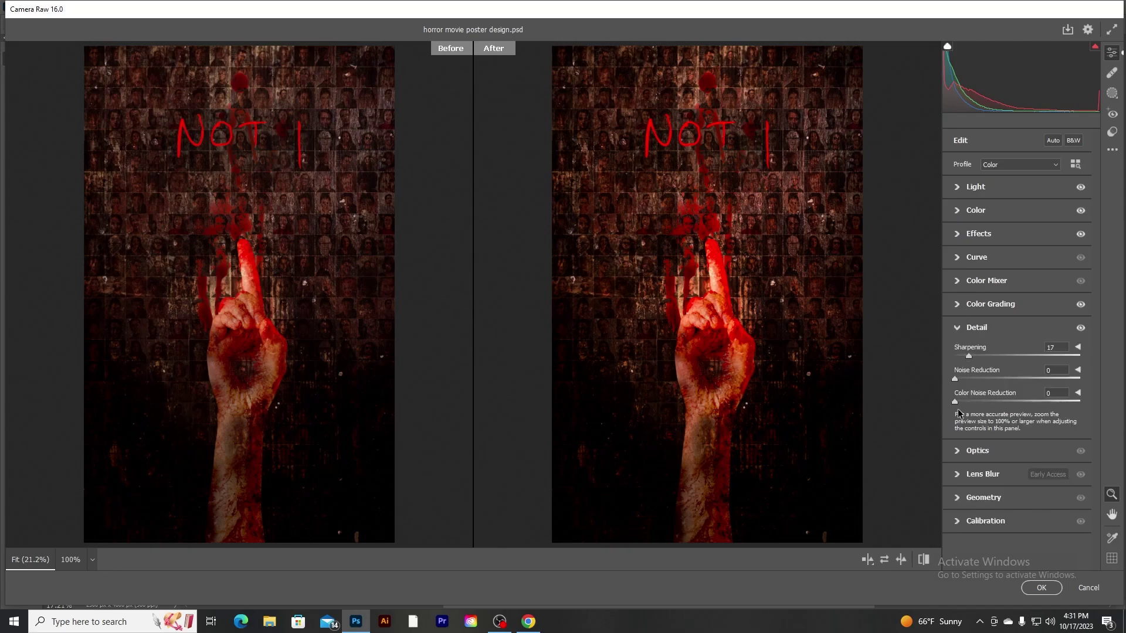
click(961, 330)
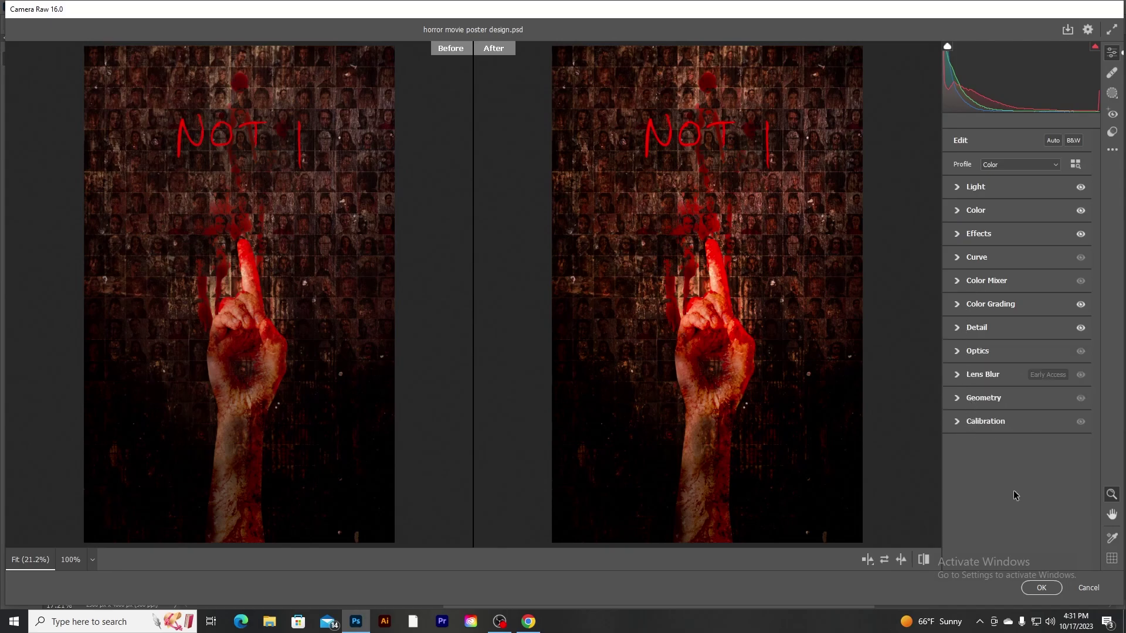
click(1042, 588)
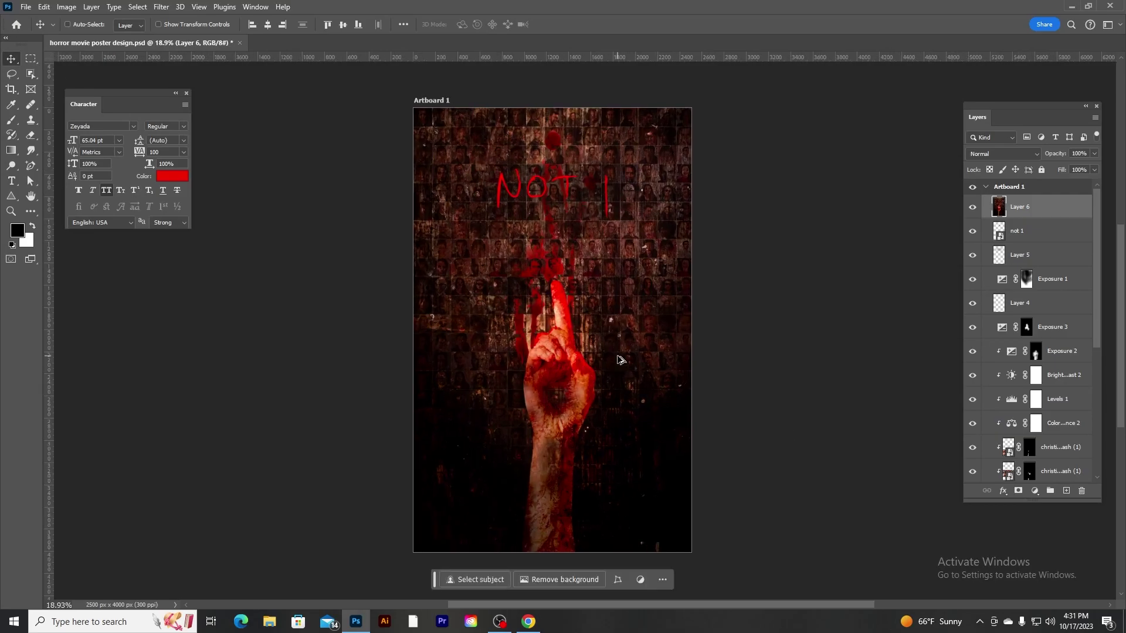
Place the pngwing.com credits image embedded and move it to the poster bottom.
click(26, 6)
click(47, 260)
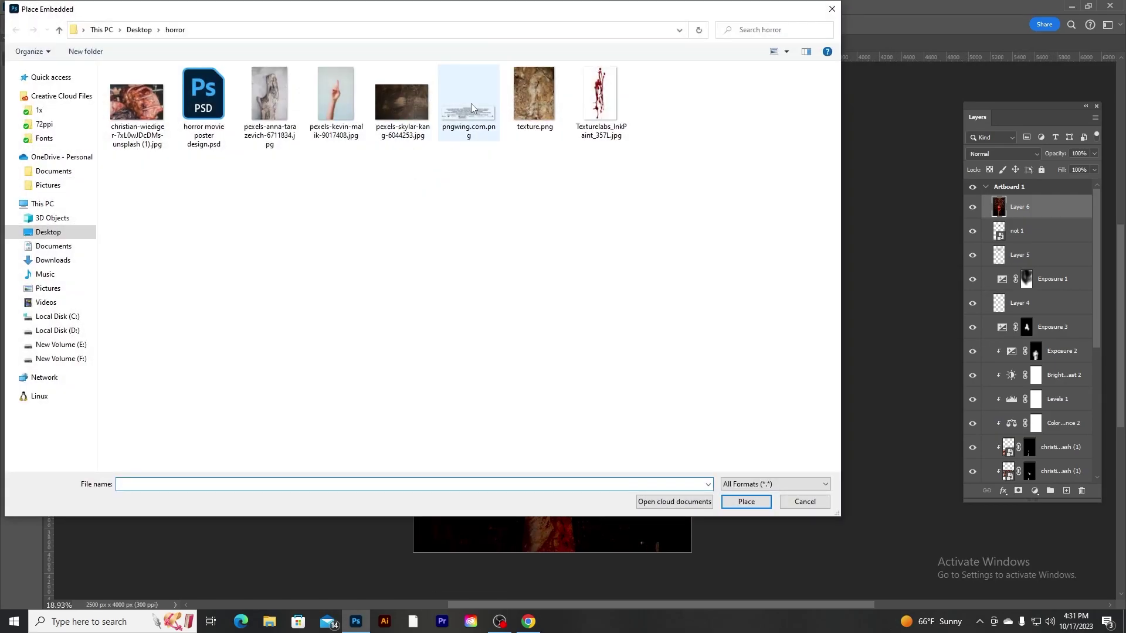
double_click(471, 107)
click(581, 24)
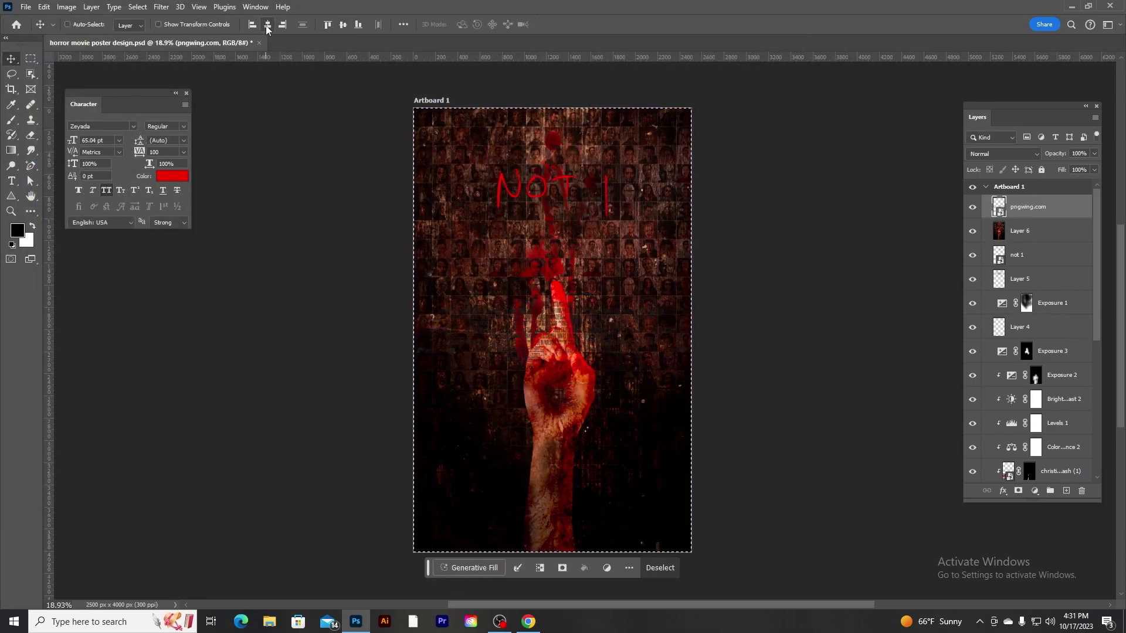
drag(414, 132, 634, 257)
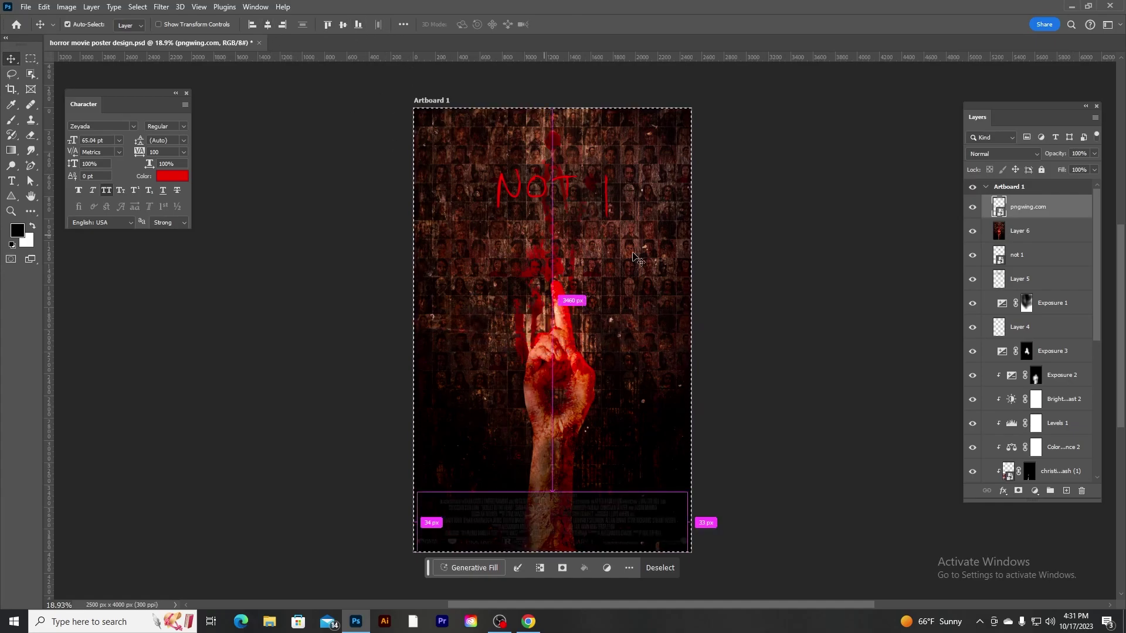
Give the credits a pale pink Pin Light Color Overlay and 70% layer opacity.
double_click(1086, 209)
click(697, 338)
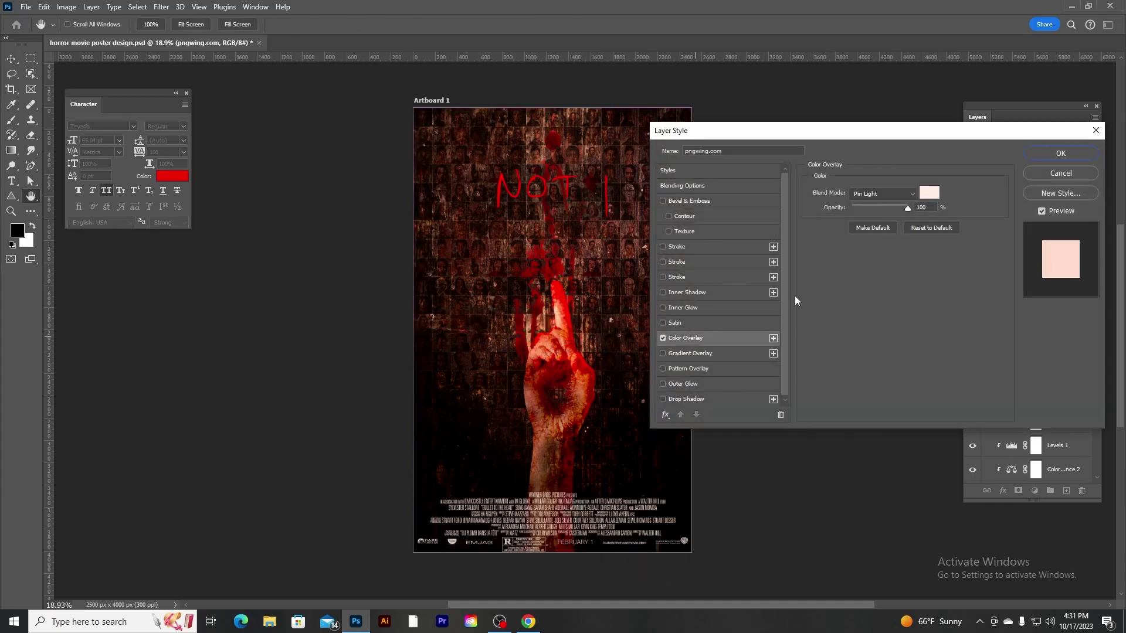
click(1061, 153)
drag(1060, 157, 1040, 157)
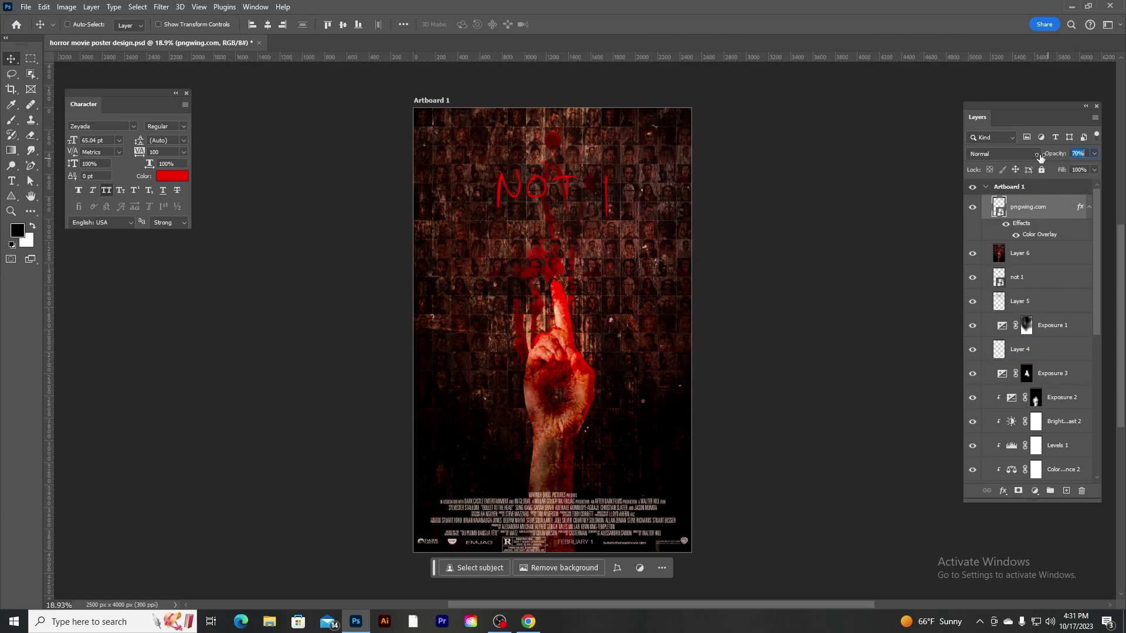